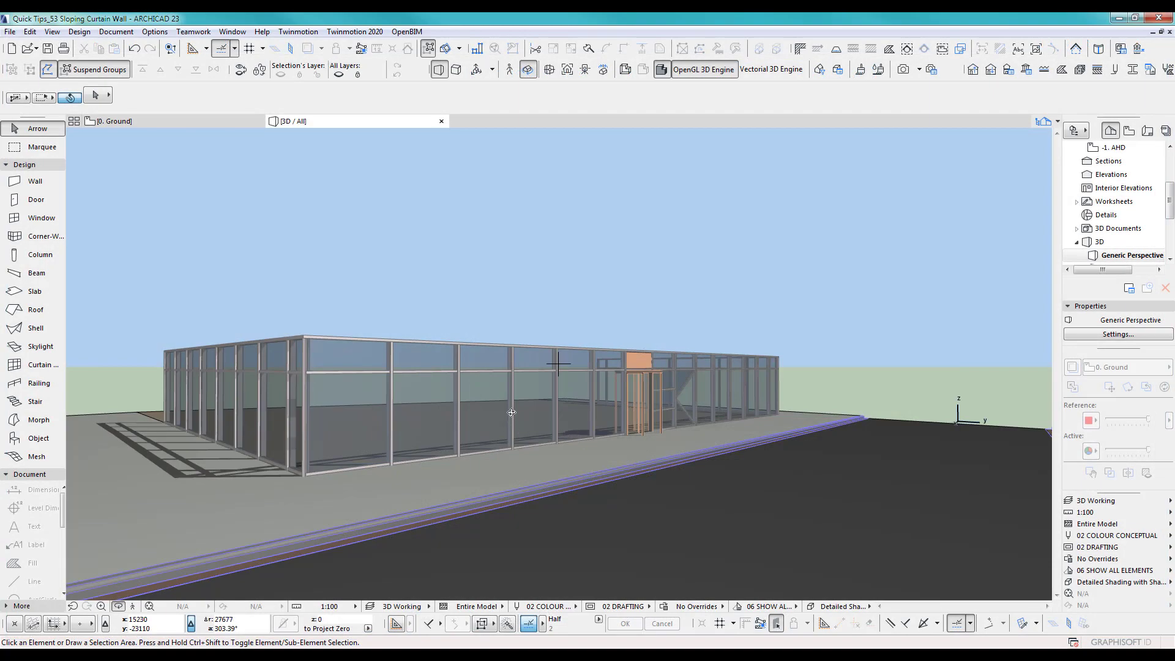
- Orbit and zoom the 3D view around the building to face the revolving-door facade head-on
drag(368, 447, 381, 403)
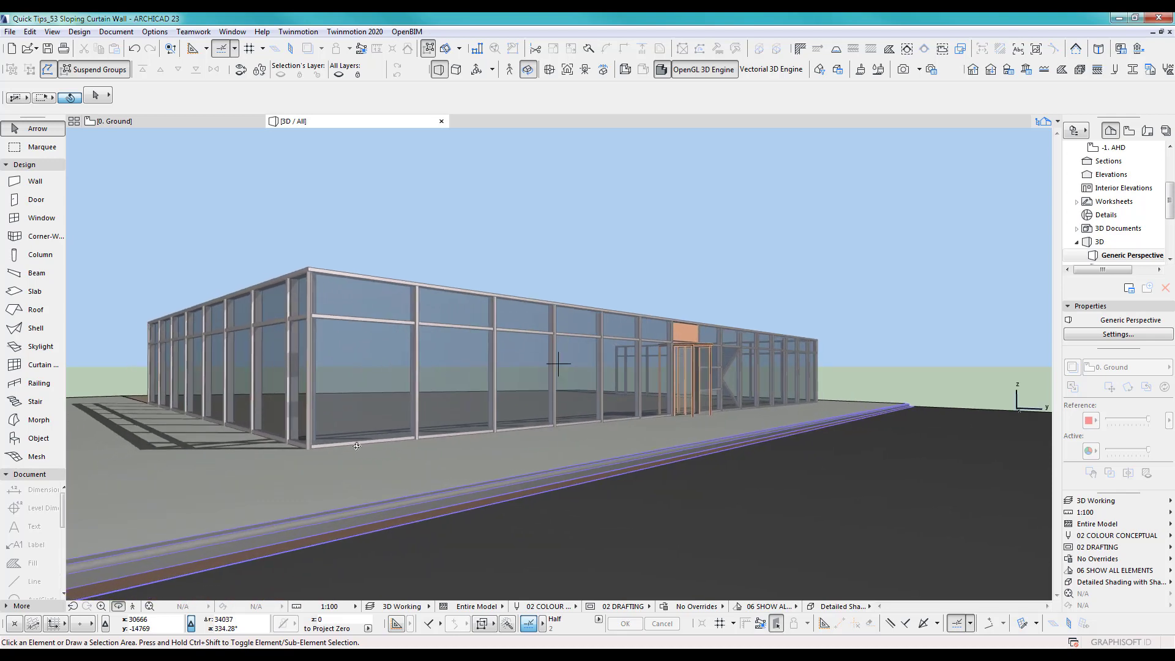
drag(540, 445, 186, 441)
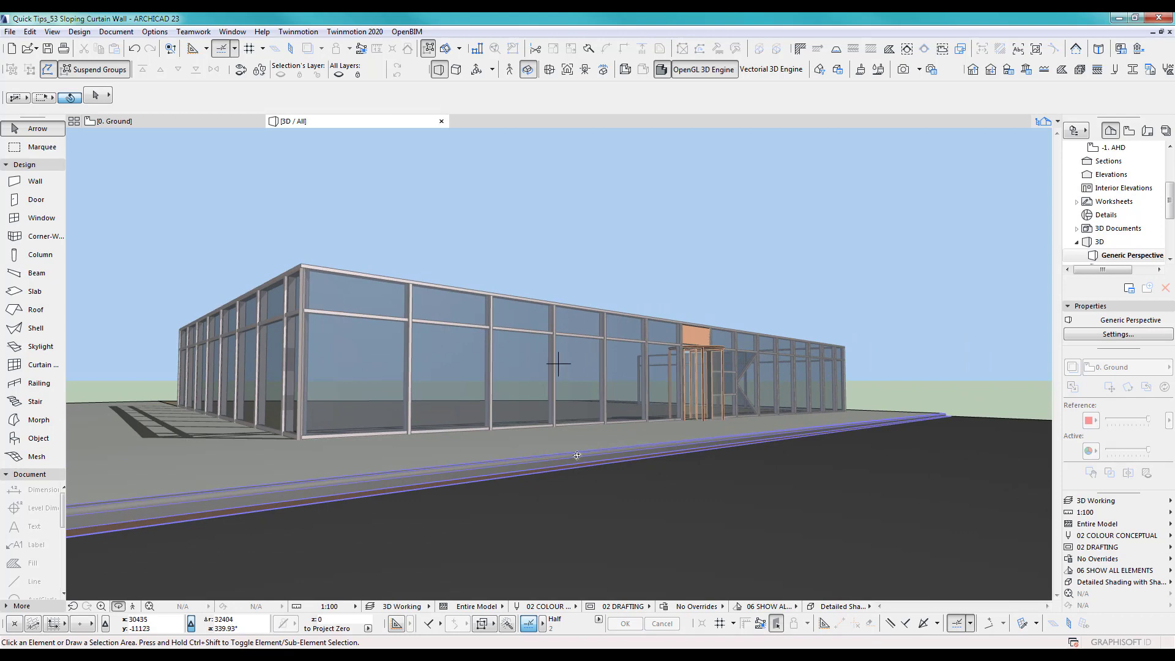
drag(804, 449, 339, 535)
drag(545, 516, 799, 470)
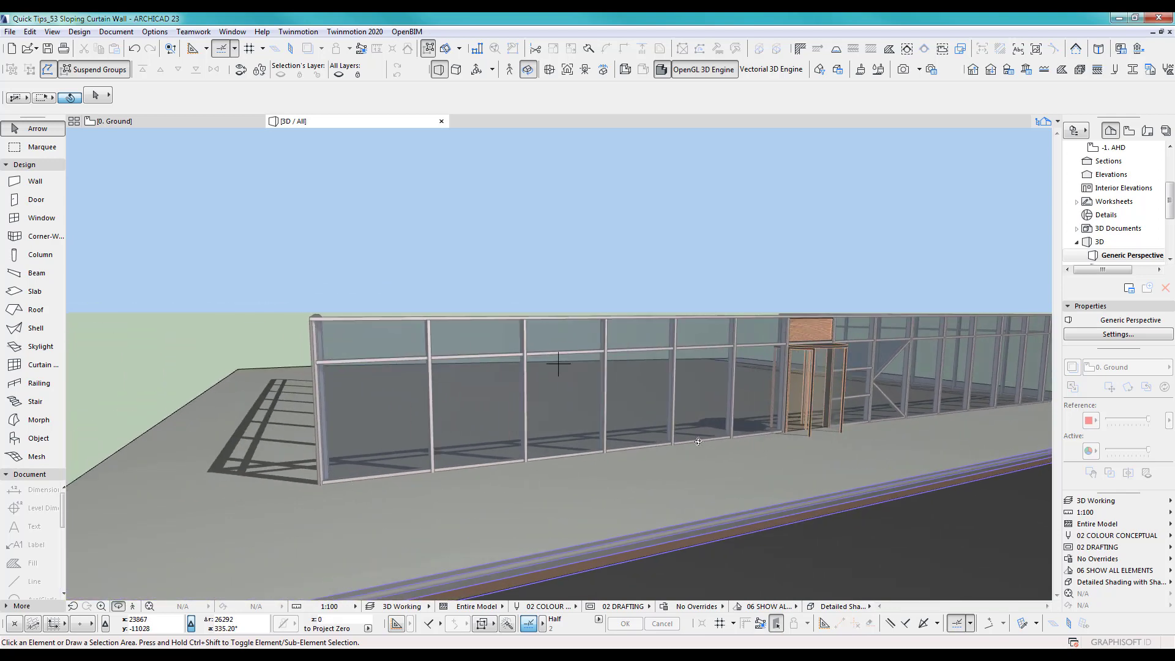
drag(755, 441, 488, 459)
scroll(488, 459, up, 5)
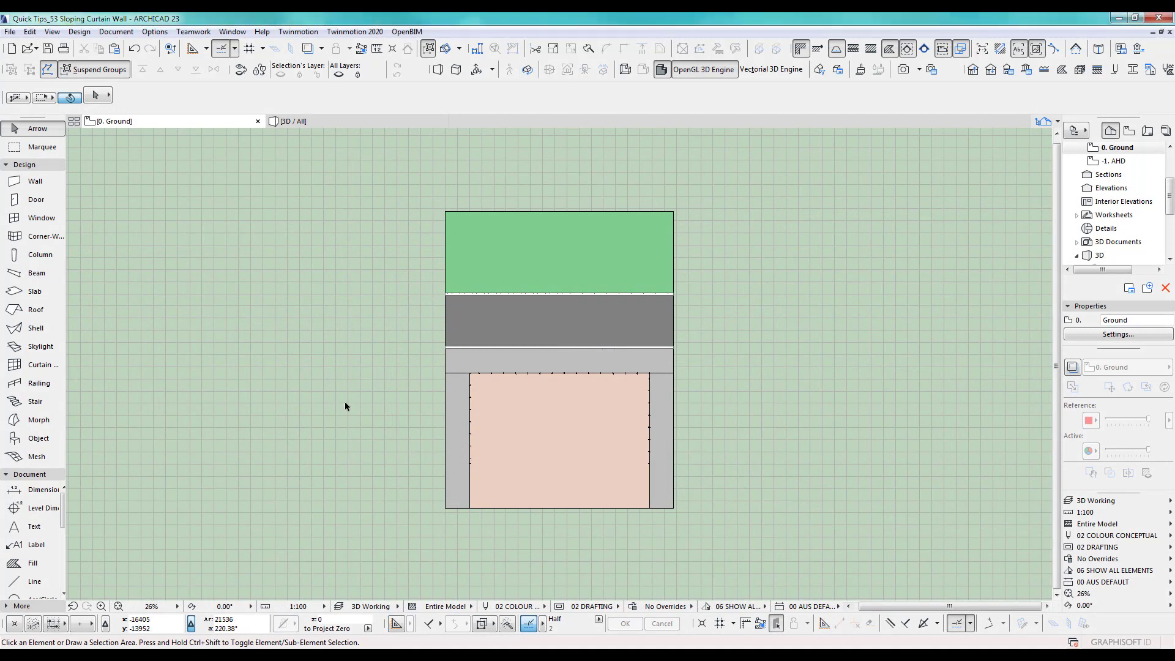
- Return to the 3D view with F3 and orbit to an oblique view of the building
key(F3)
drag(623, 442, 690, 442)
drag(758, 427, 677, 469)
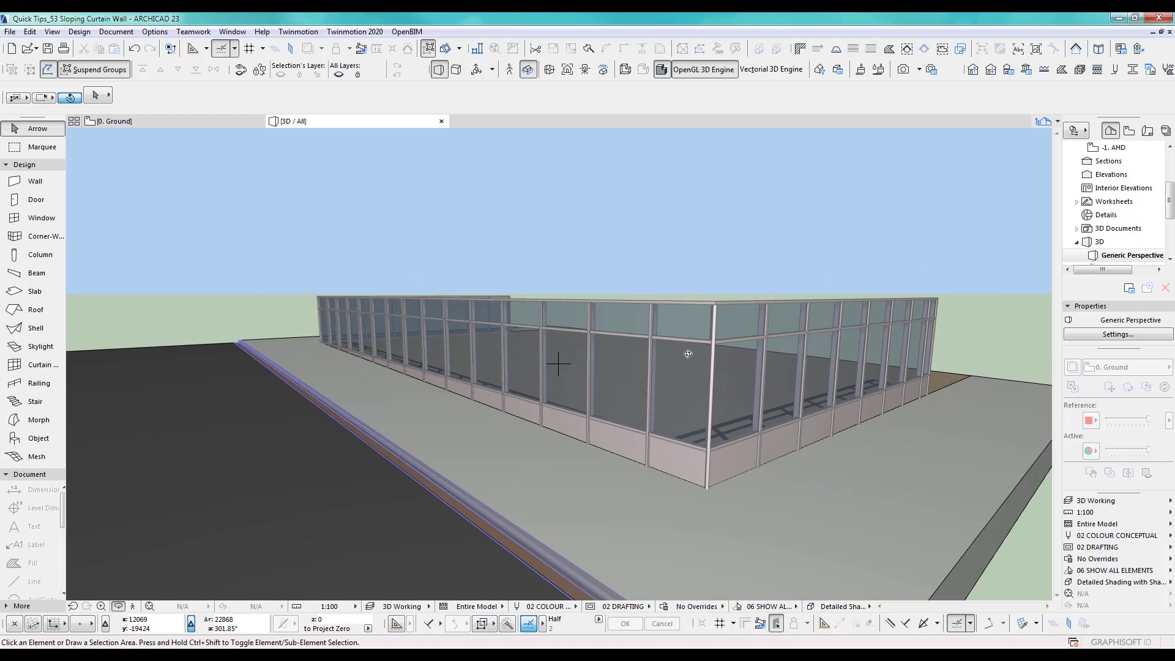
drag(551, 390, 582, 396)
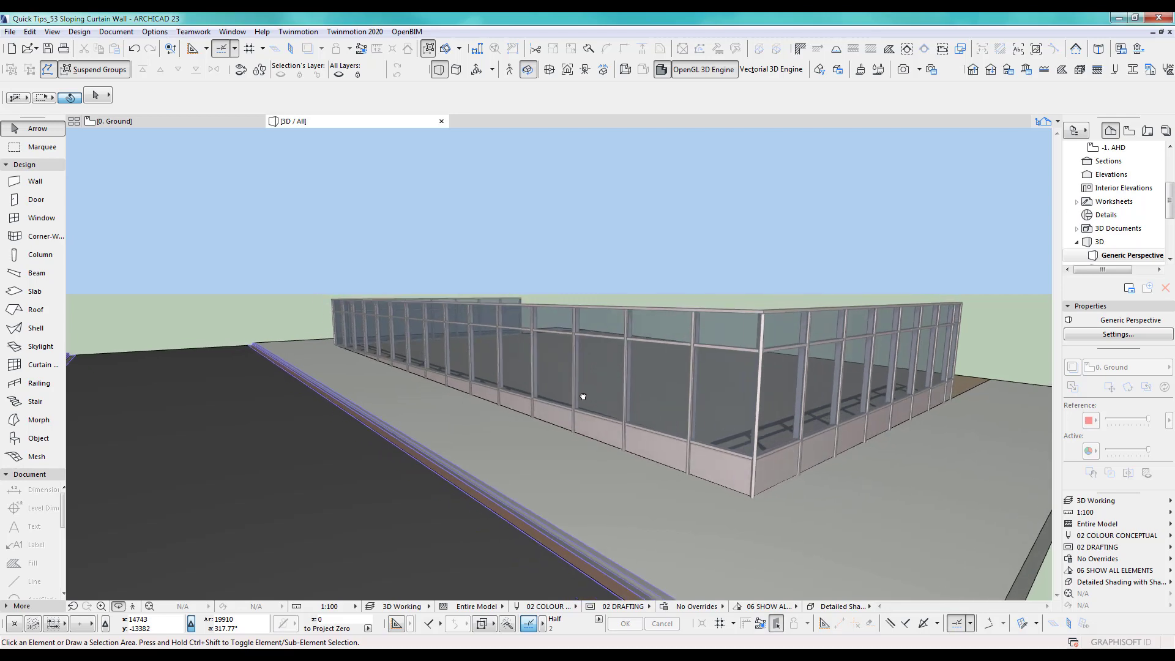
- Confirm Curtain Wall defaults: scheme with 2000 column width and 1000/2200/800 row heights
double_click(34, 367)
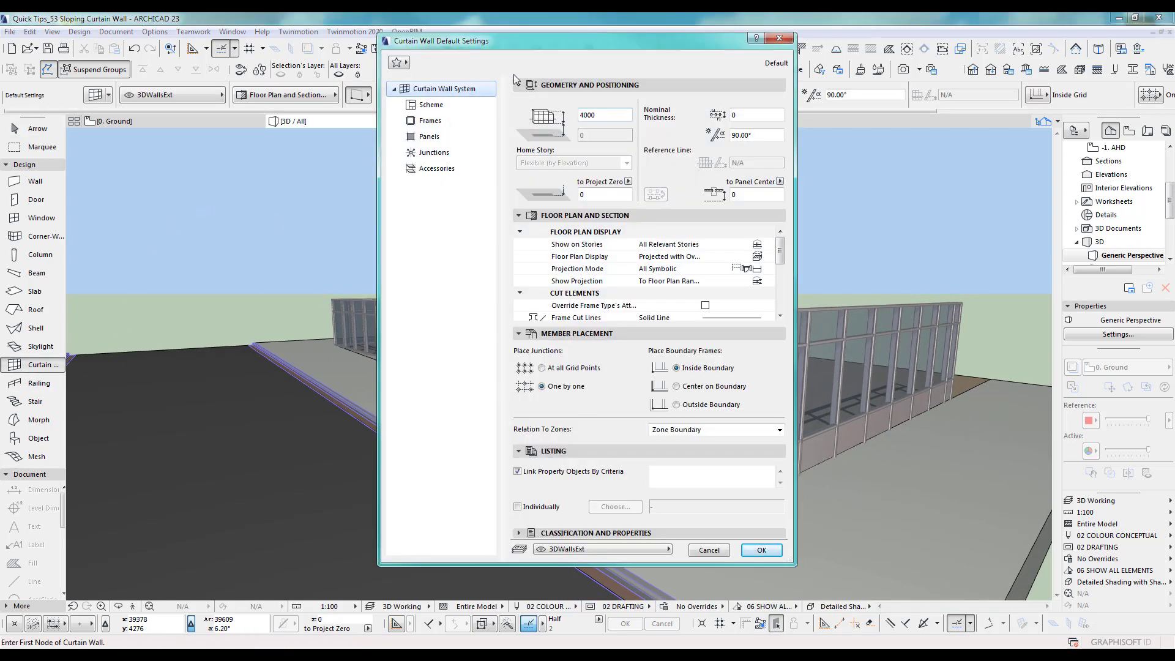
click(436, 106)
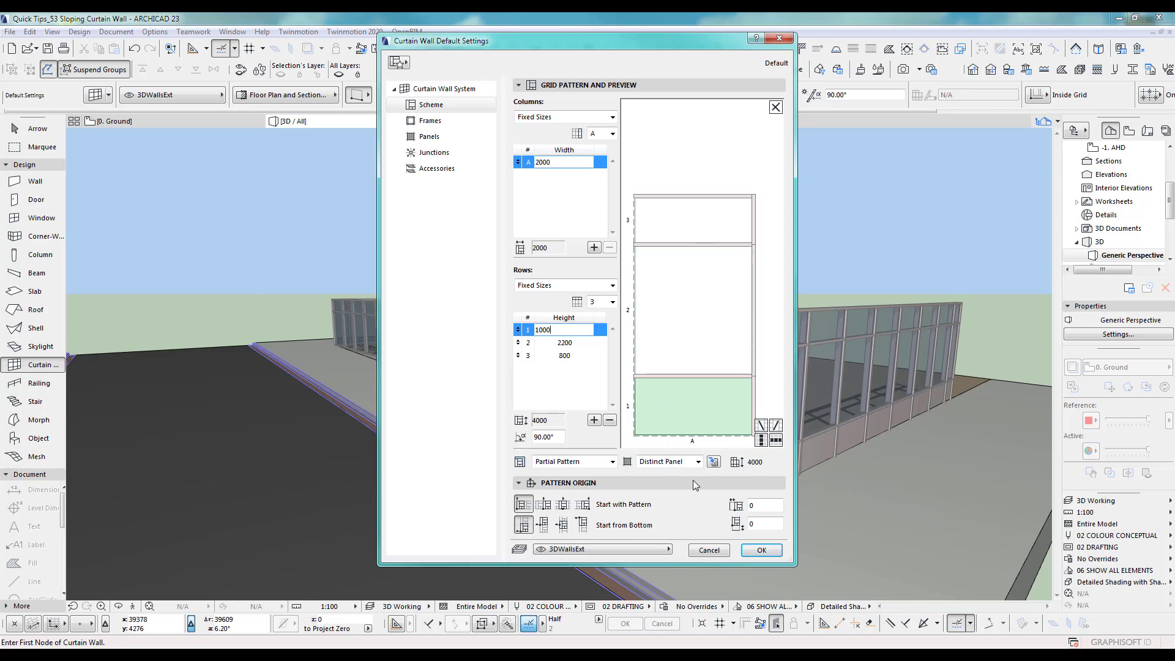
click(761, 551)
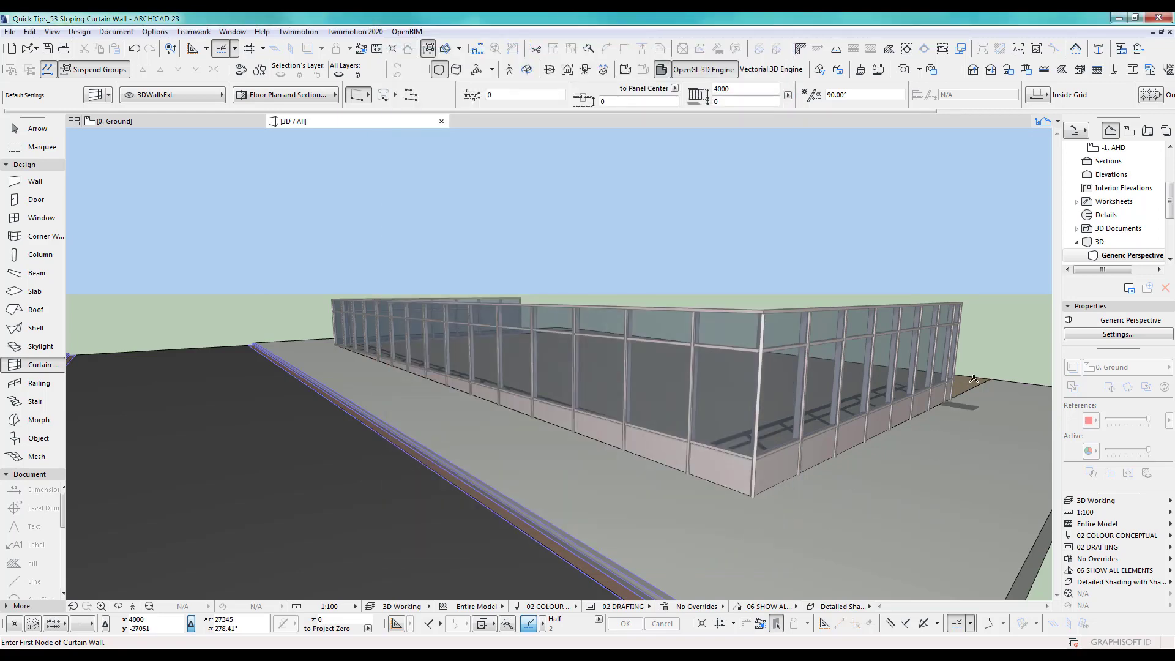
middle_drag(384, 353, 317, 405)
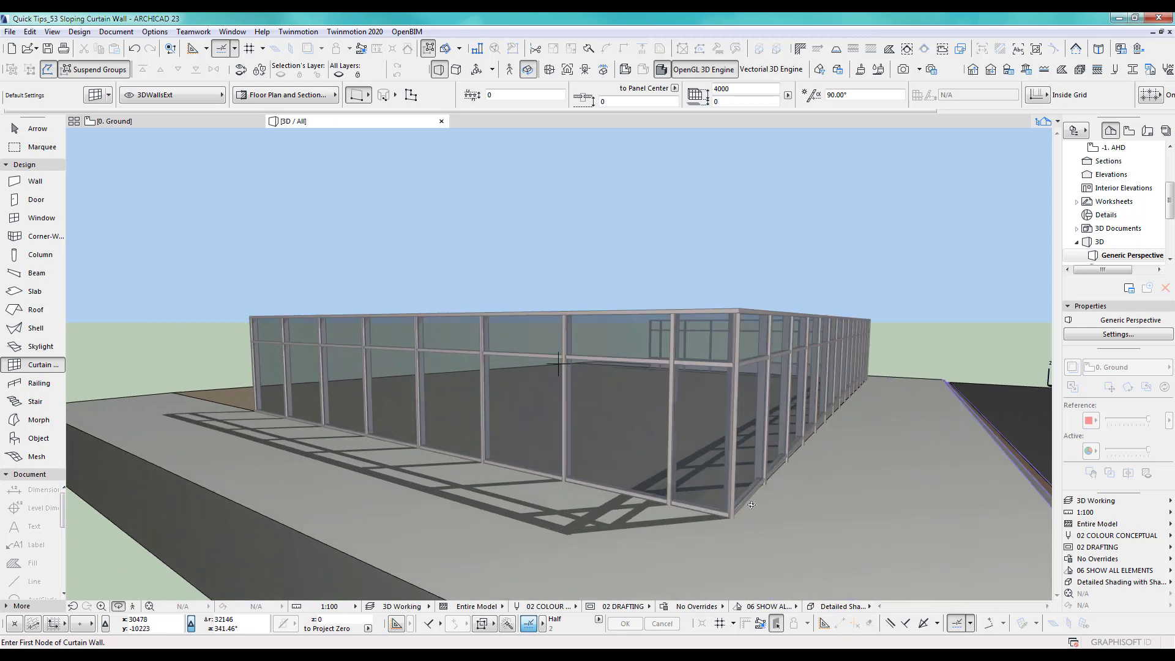
mouse_move(744, 502)
shift+middle_down()
mouse_move(735, 511)
mouse_move(411, 481)
shift+middle_up()
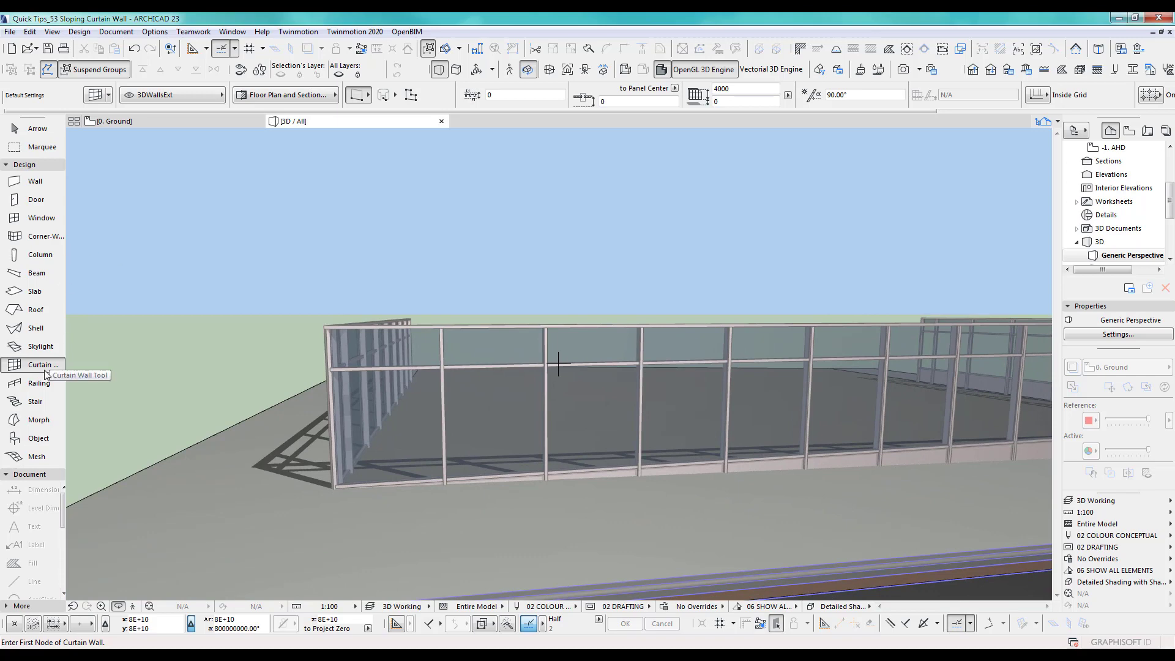
double_click(23, 367)
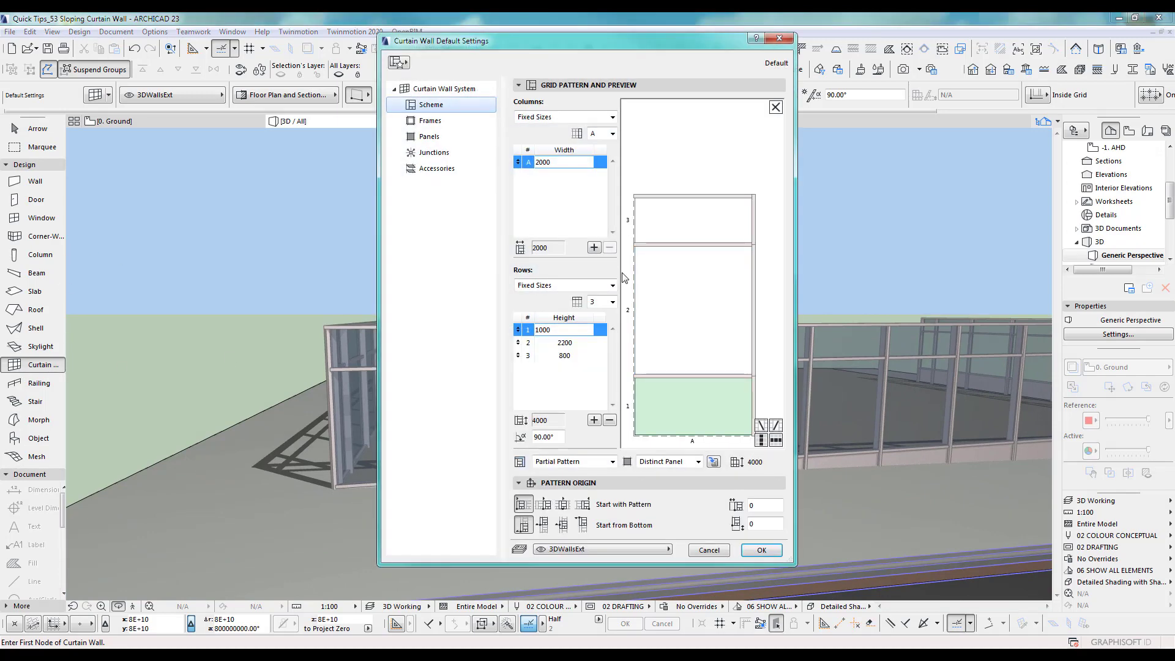
click(698, 413)
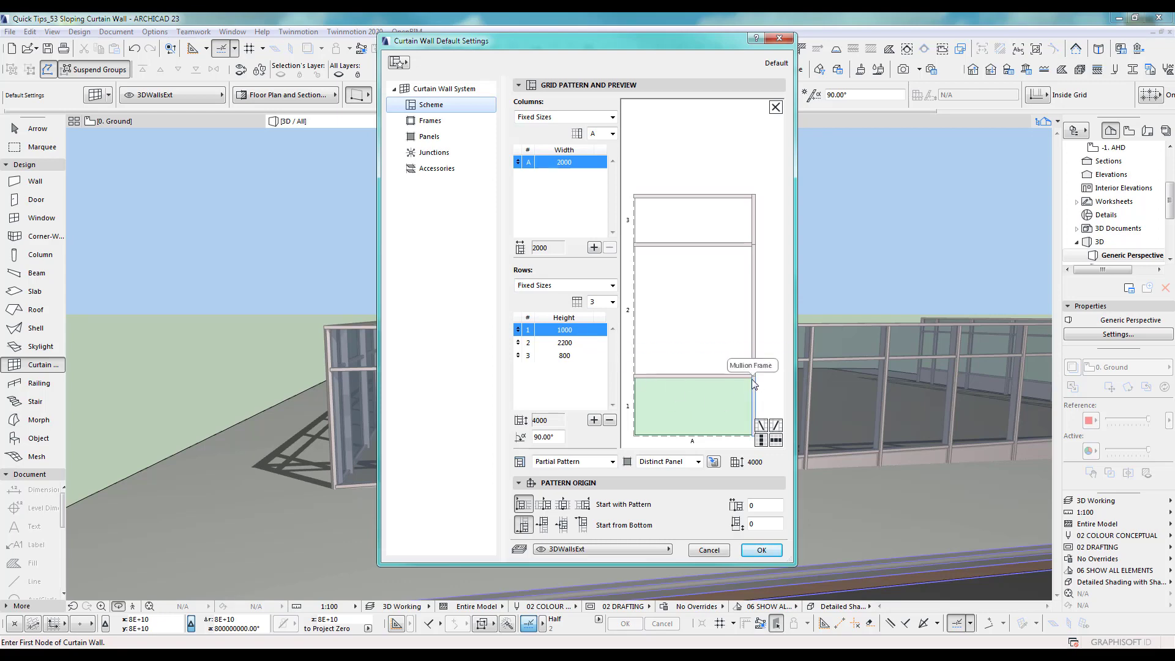
click(761, 550)
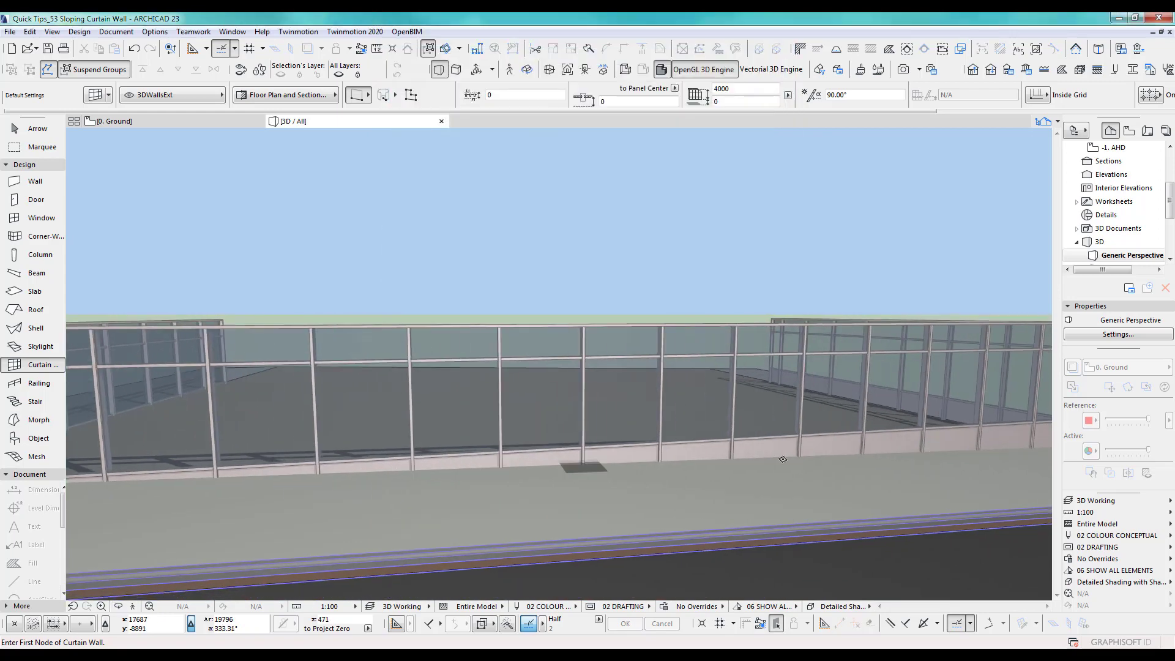
- Orbit toward the curtain wall's left end and switch to the Arrow selection tool
shift+middle_drag(783, 459, 663, 488)
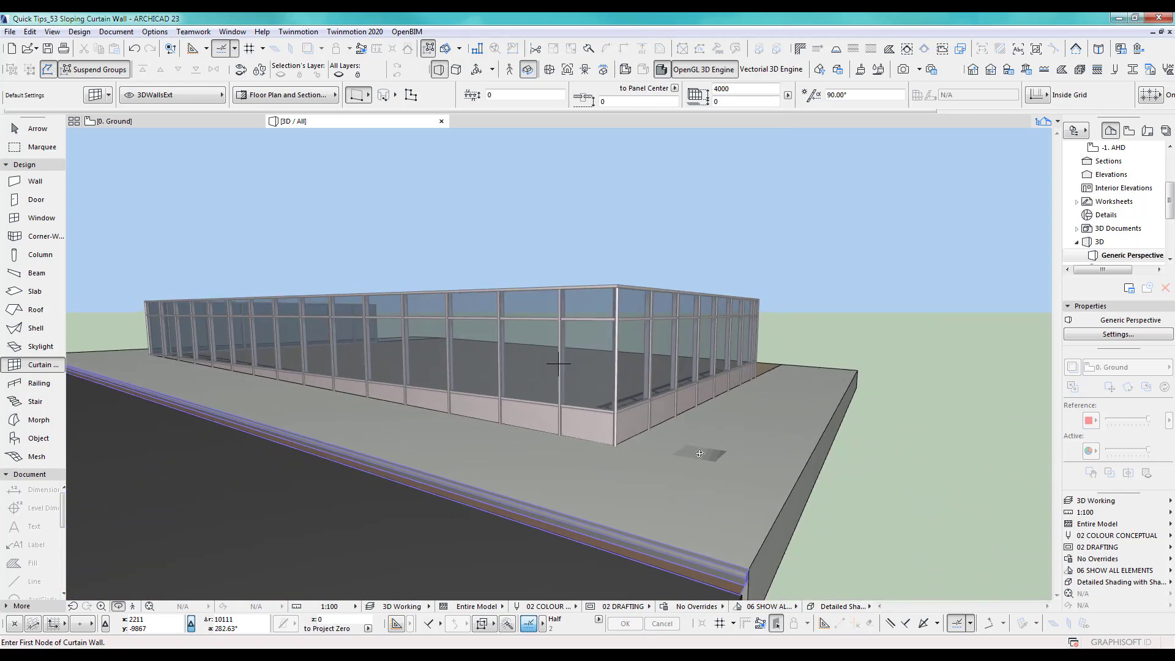
scroll(699, 454, up, 4)
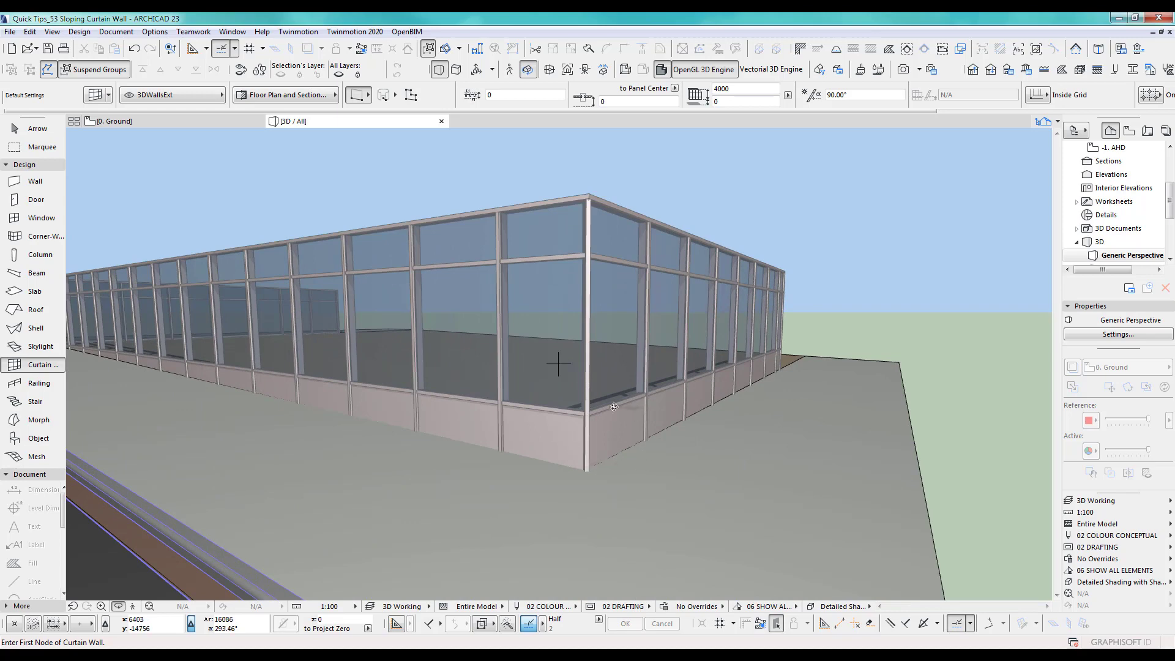
shift+middle_drag(614, 407, 620, 456)
shift+middle_drag(385, 402, 359, 427)
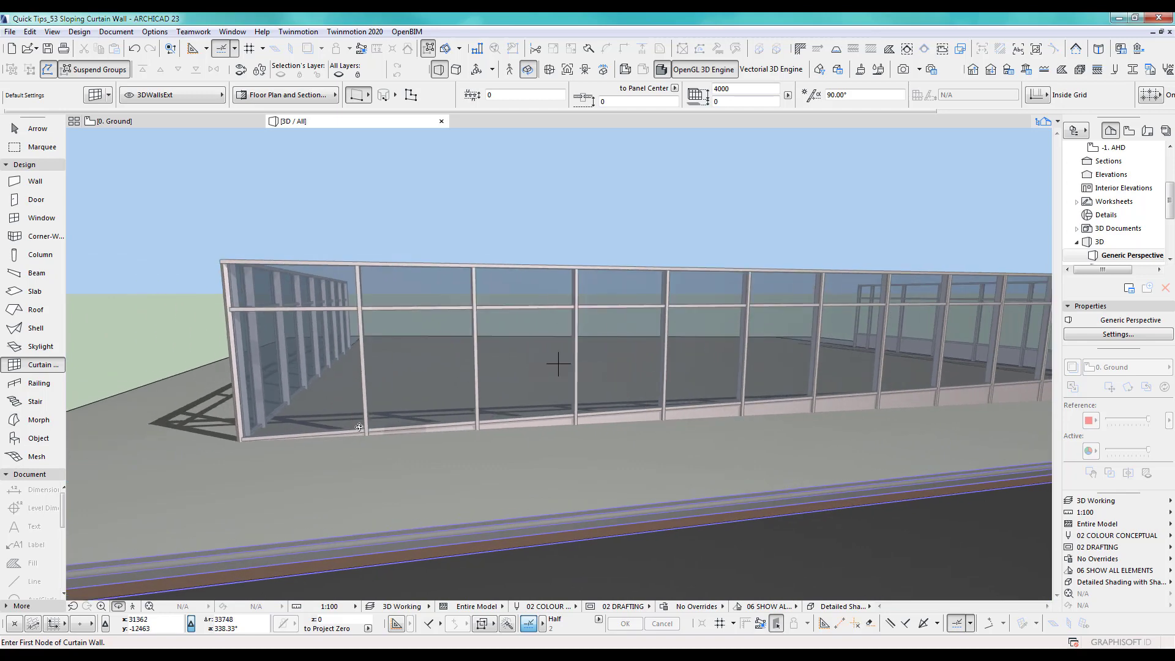
shift+middle_drag(583, 401, 639, 406)
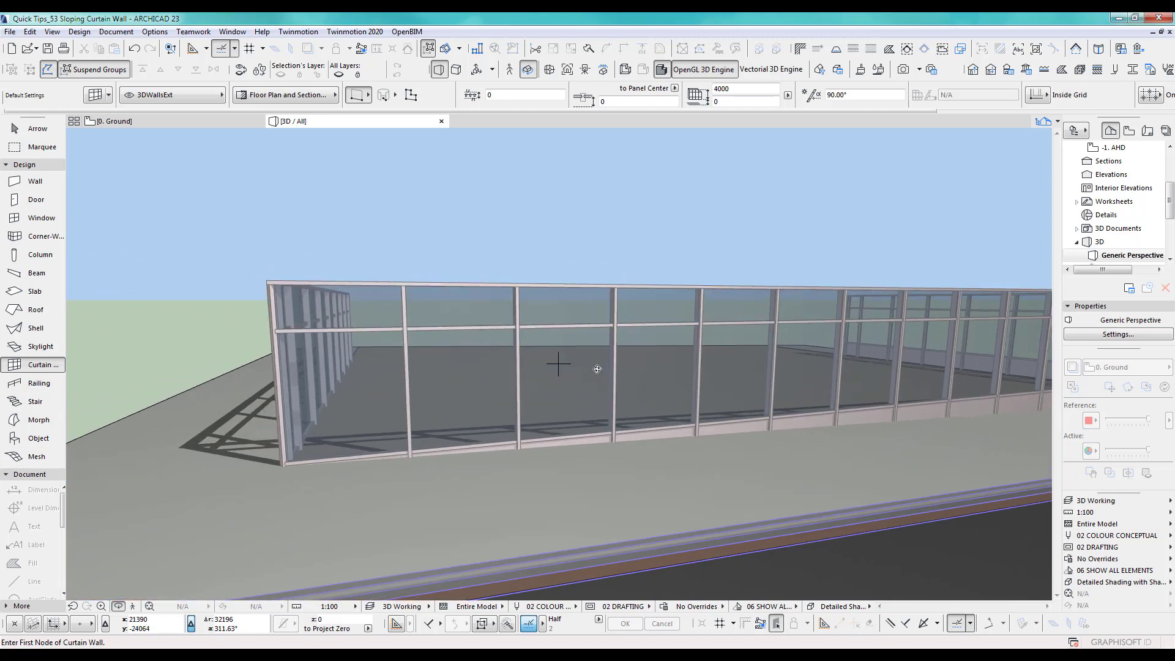
click(51, 132)
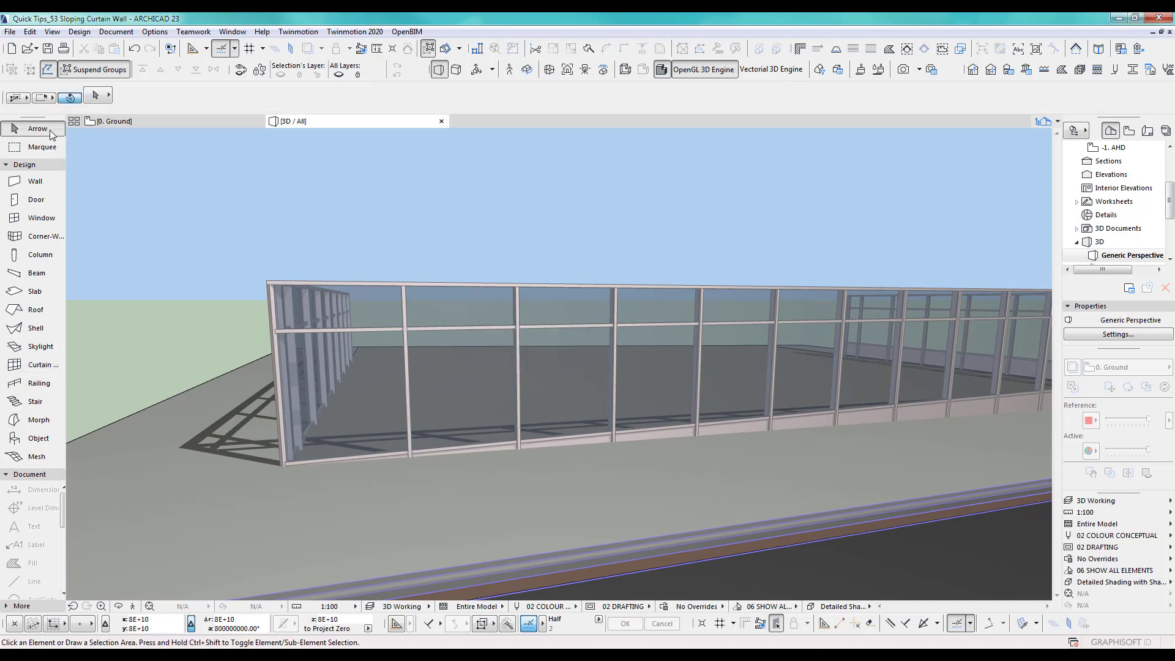
- Select the long glass curtain wall and enter its curtain-wall edit mode
click(392, 337)
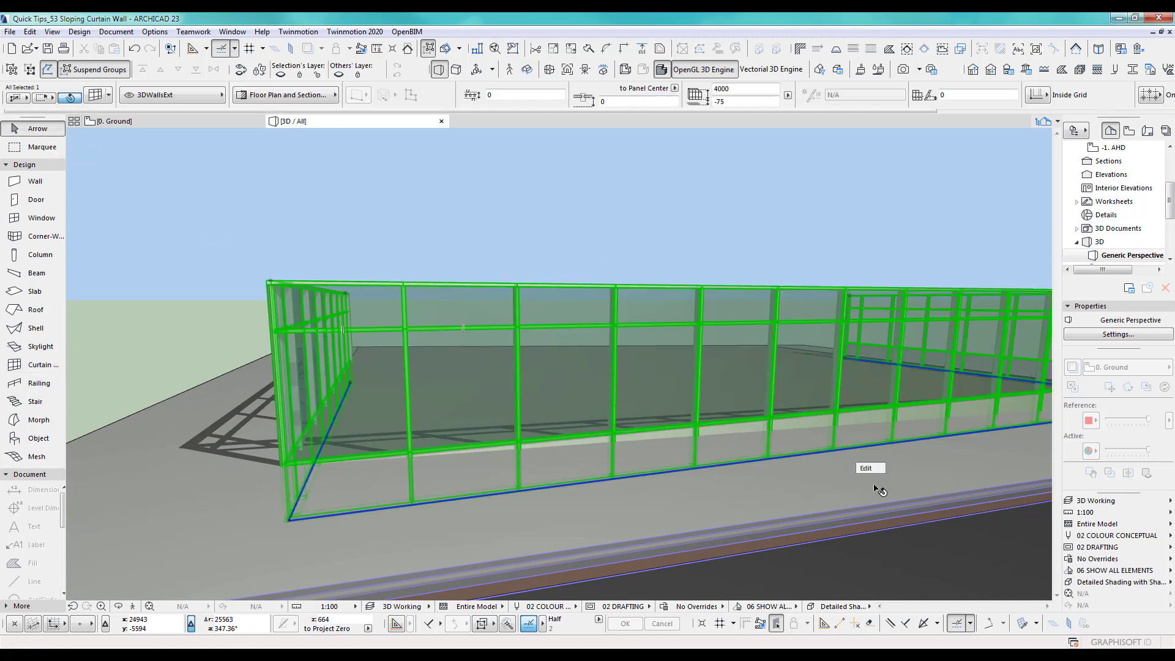
click(871, 468)
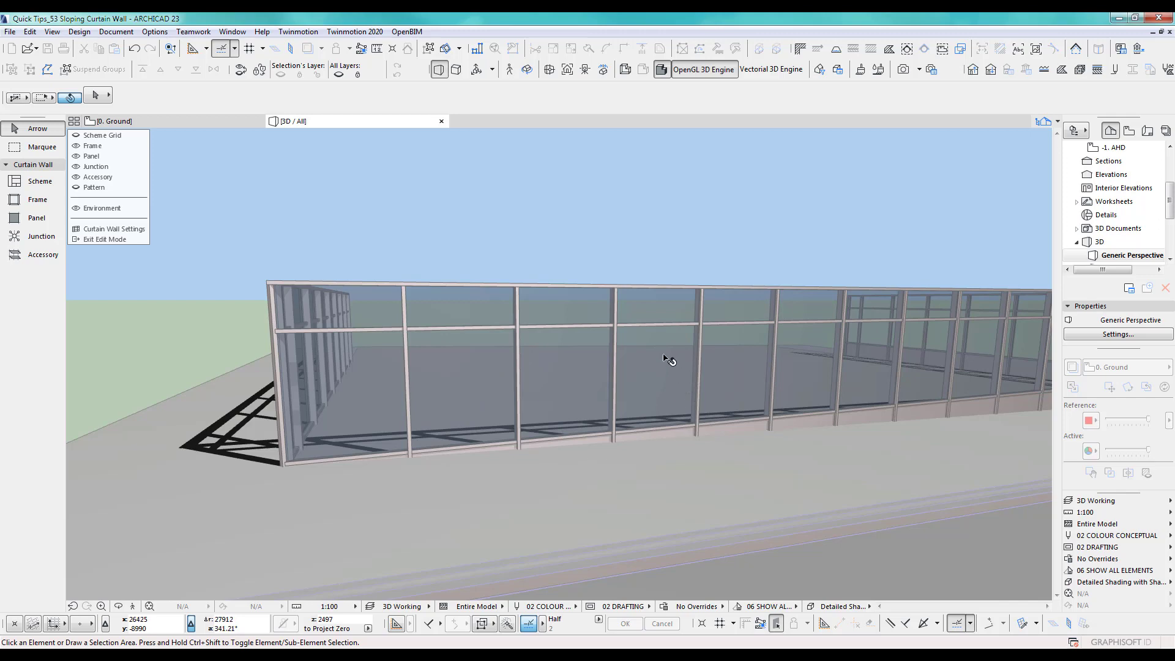
- Orbit around the wall and select the bottom transom of the bay next to the corner
key(o)
drag(664, 358, 560, 462)
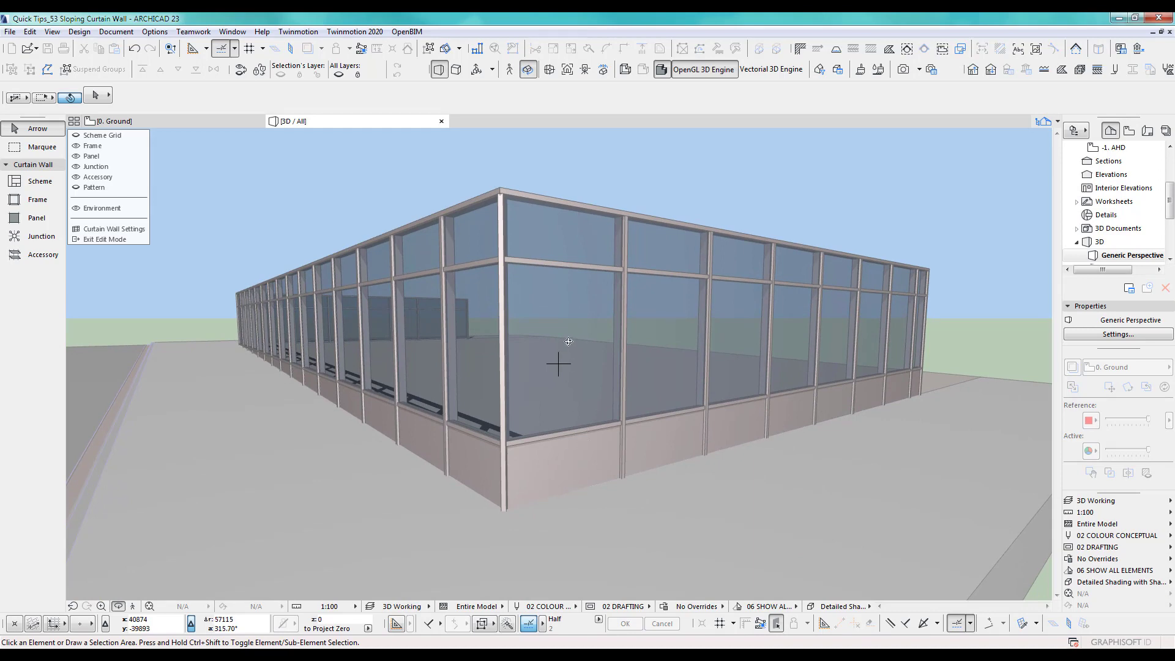
key(Escape)
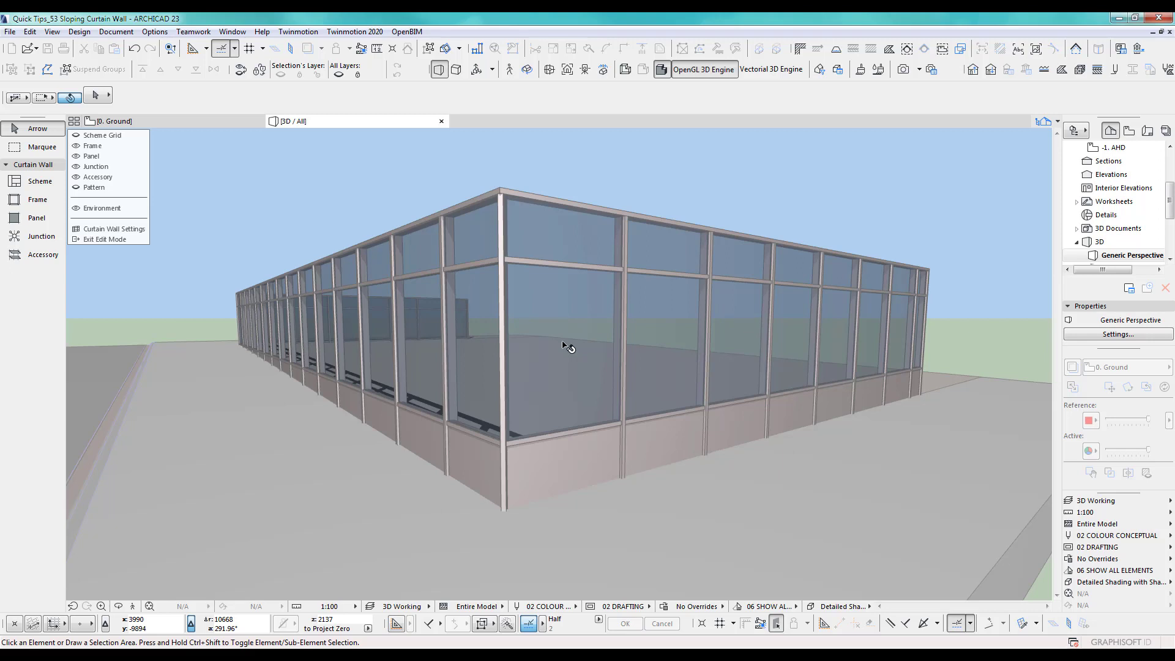
click(551, 439)
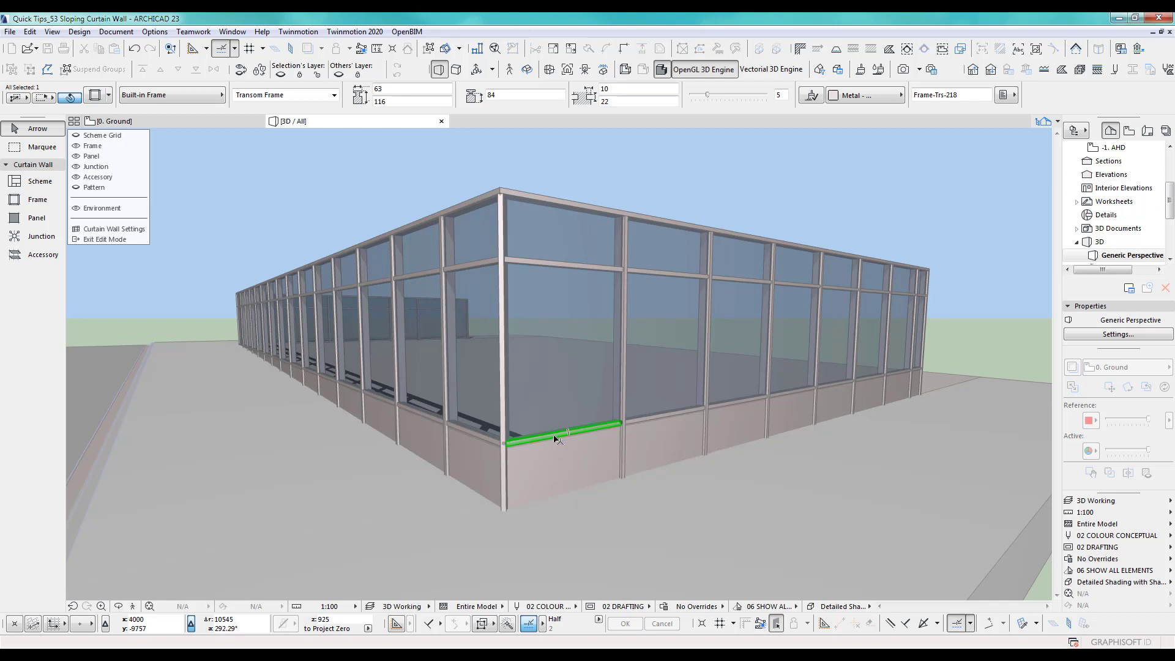
- Select all eight bottom transoms on that row and start dragging them down
click(567, 436)
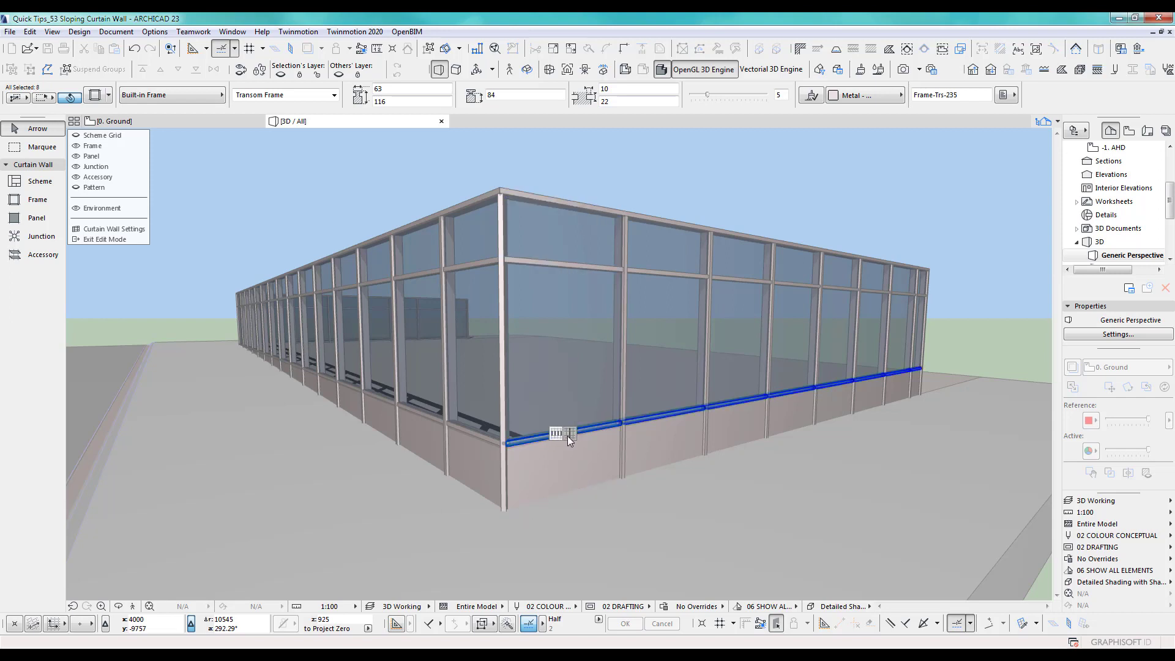
click(568, 436)
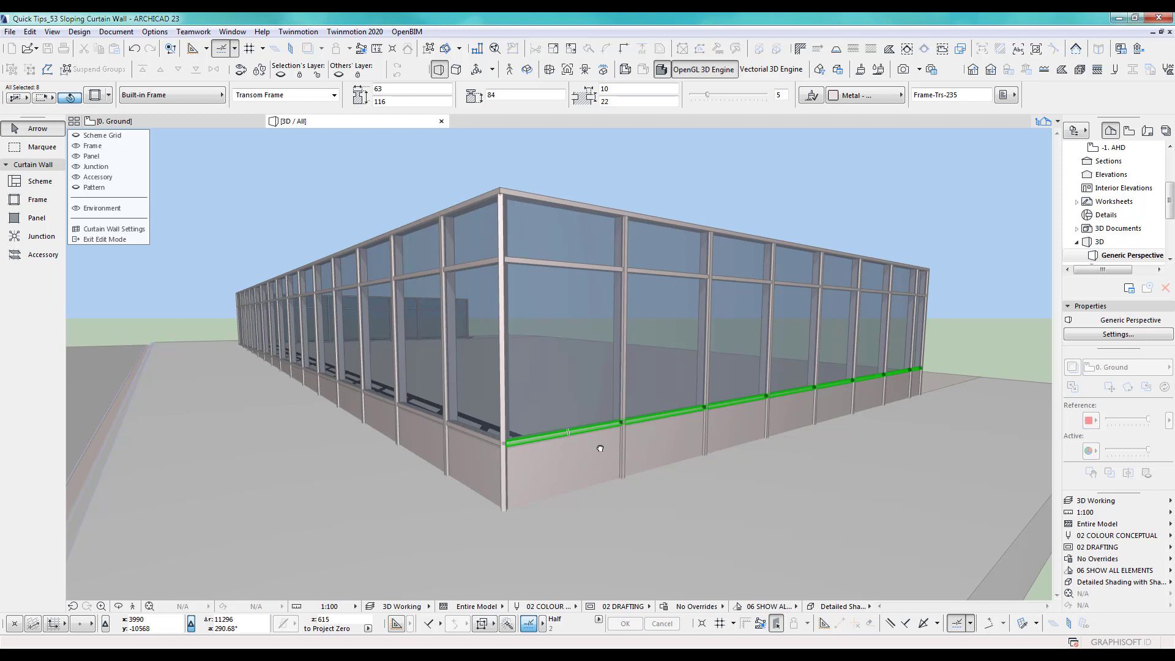
scroll(600, 448, up, 3)
click(622, 415)
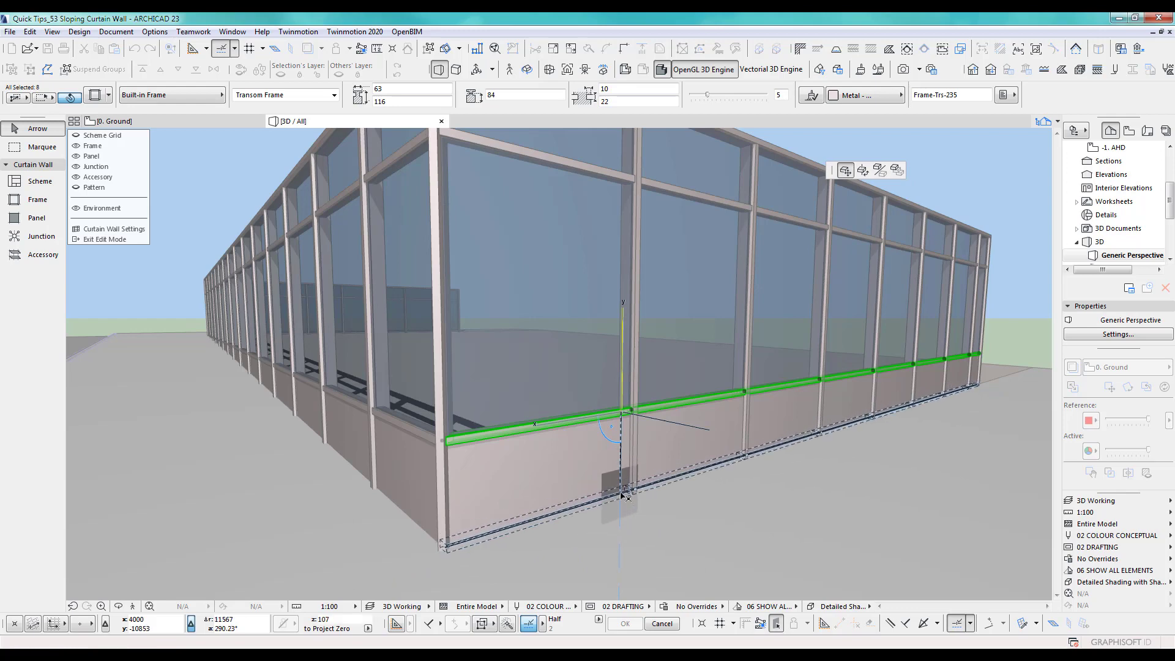
- Drop the transoms at the wall's bottom edge, then undo that move
click(622, 495)
middle_drag(620, 481, 588, 454)
key(ctrl+z)
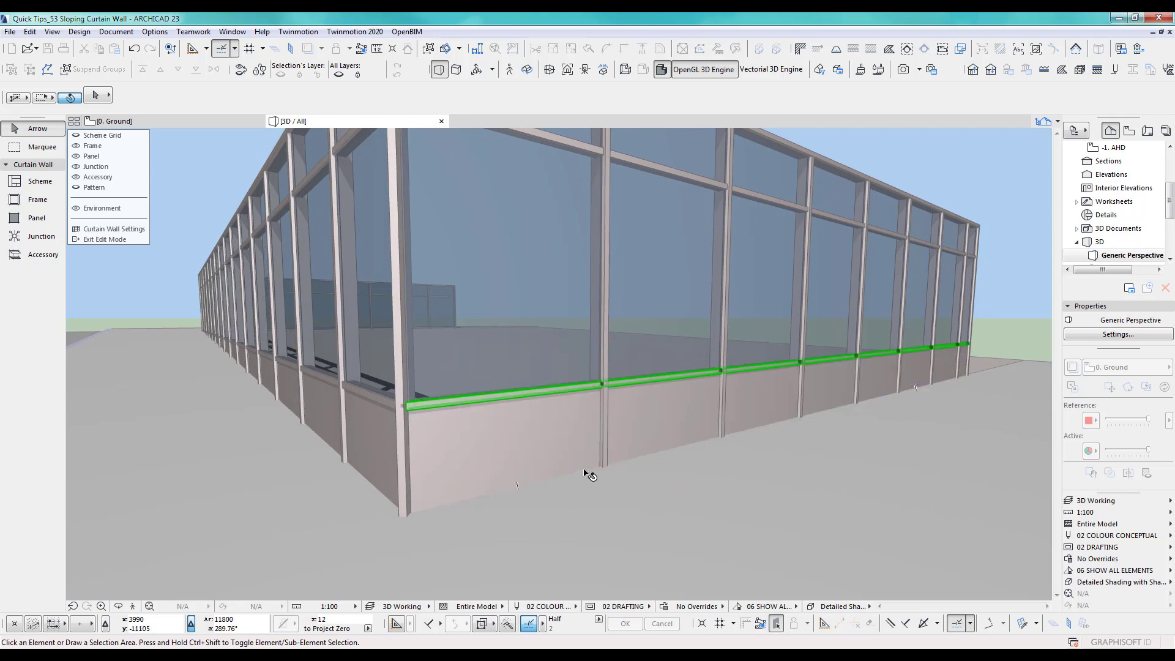
- Move the bottom transom row 790 lower and orbit to face the long facade
scroll(603, 401, up, 4)
middle_drag(606, 397, 592, 341)
click(582, 334)
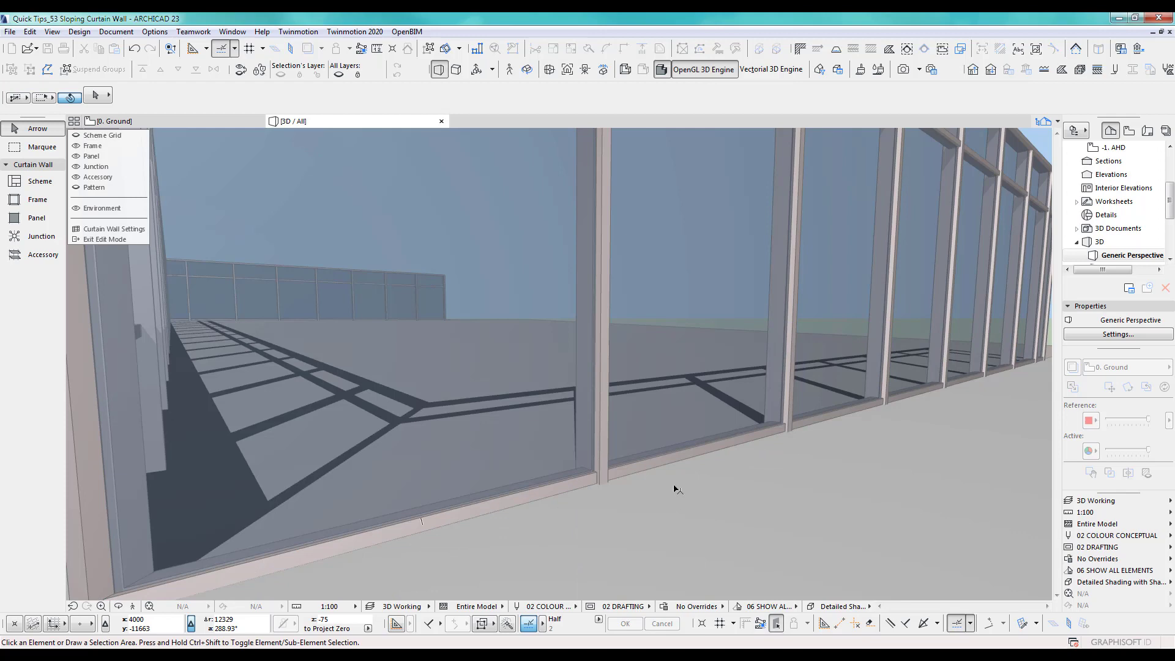
shift+middle_drag(677, 485, 805, 444)
shift+middle_drag(497, 396, 747, 362)
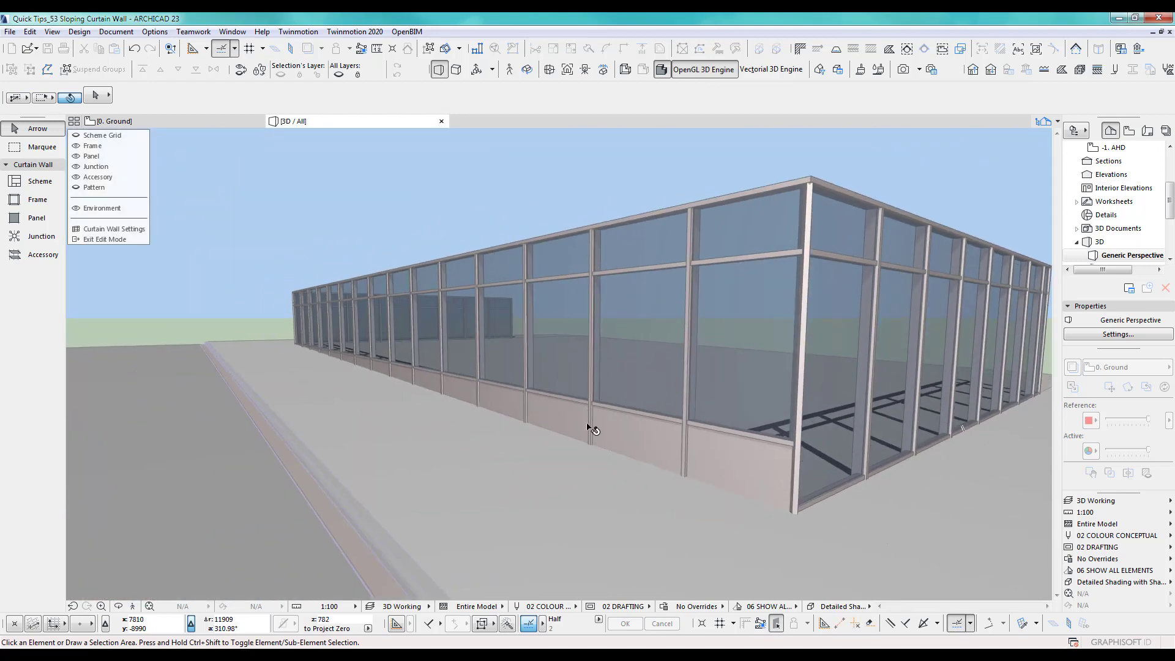
- Zoom in on the sloping end wall and start dragging its left-bay bottom transom down
shift+middle_drag(560, 401, 762, 393)
shift+middle_drag(733, 396, 495, 426)
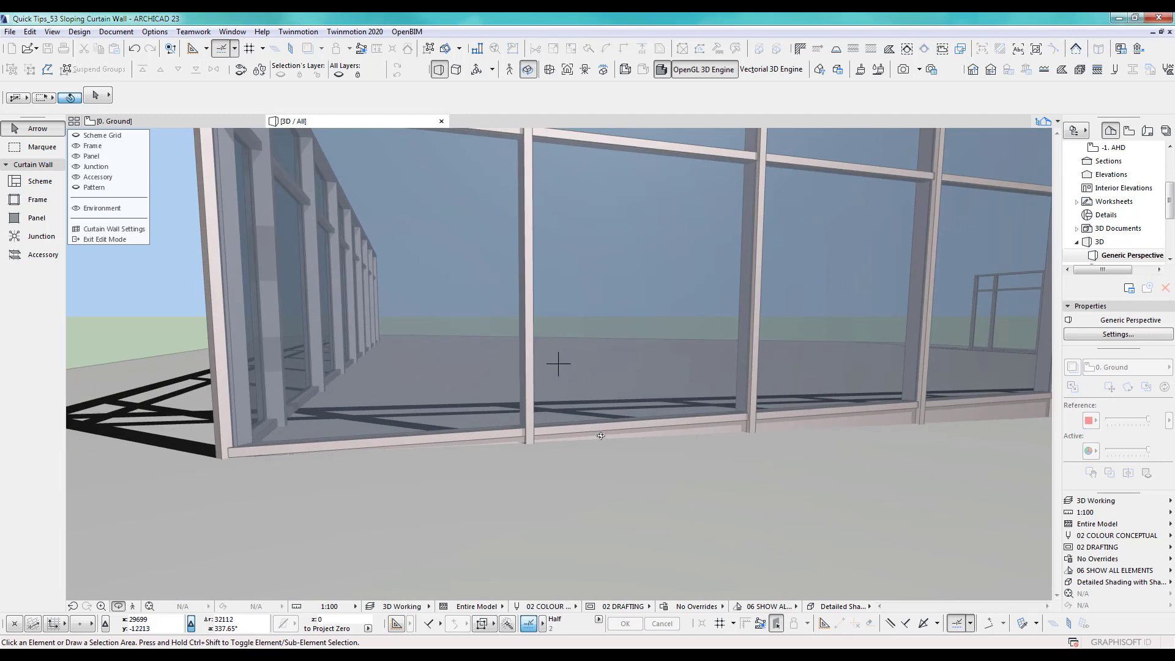
scroll(601, 436, up, 5)
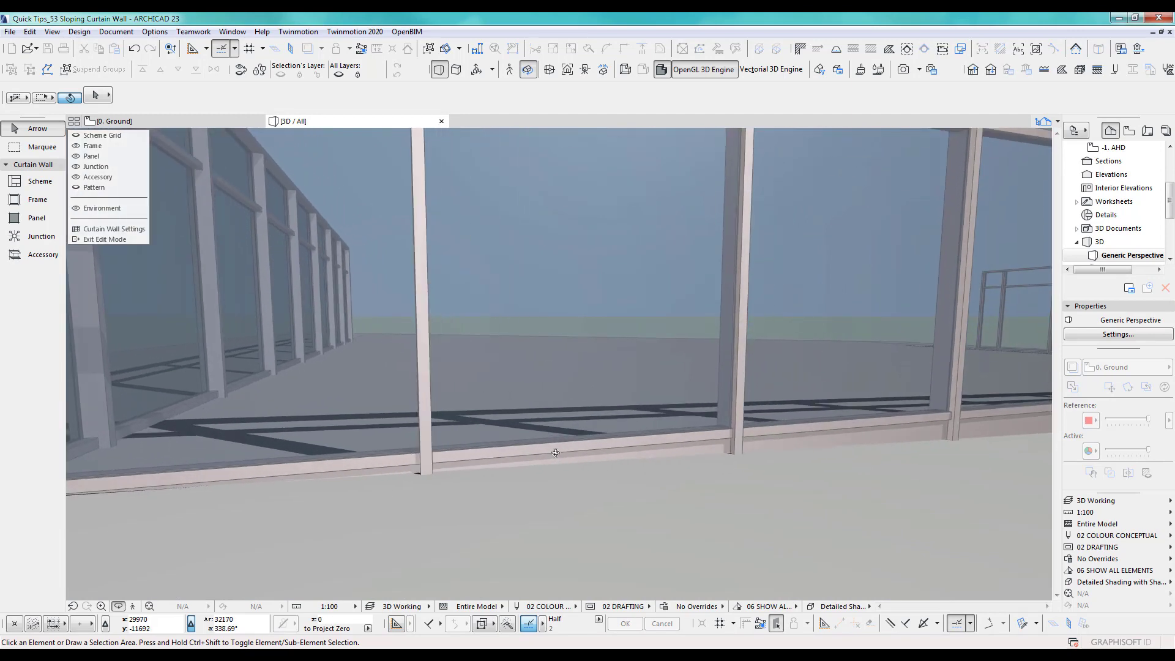
shift+middle_drag(555, 453, 569, 434)
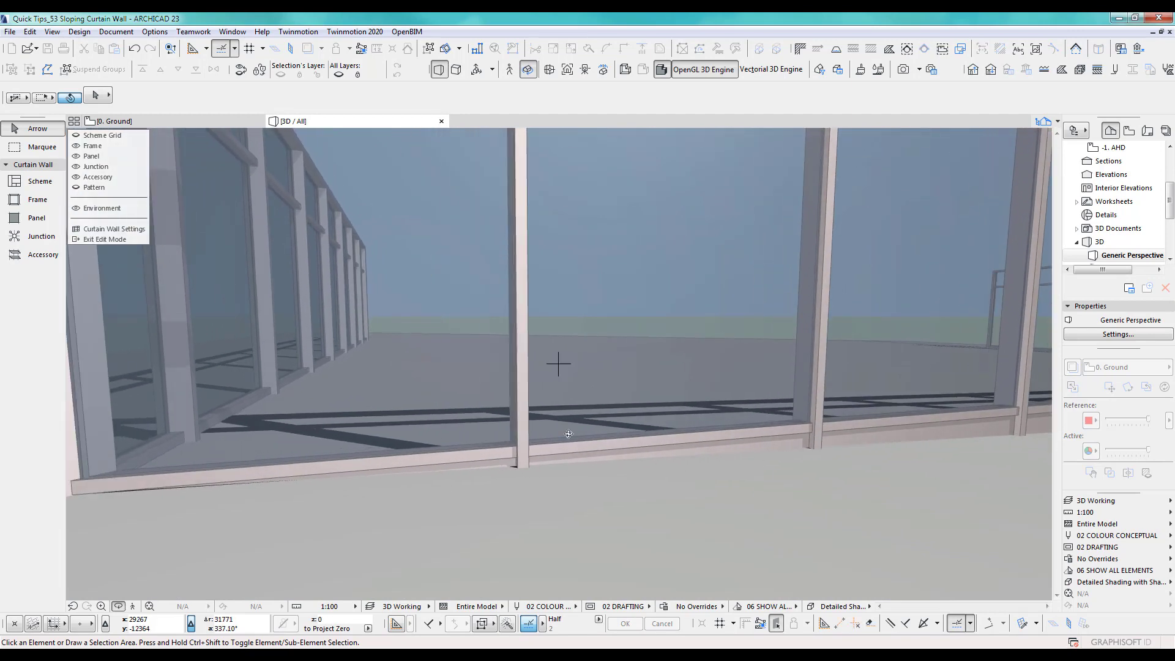
click(474, 459)
click(473, 461)
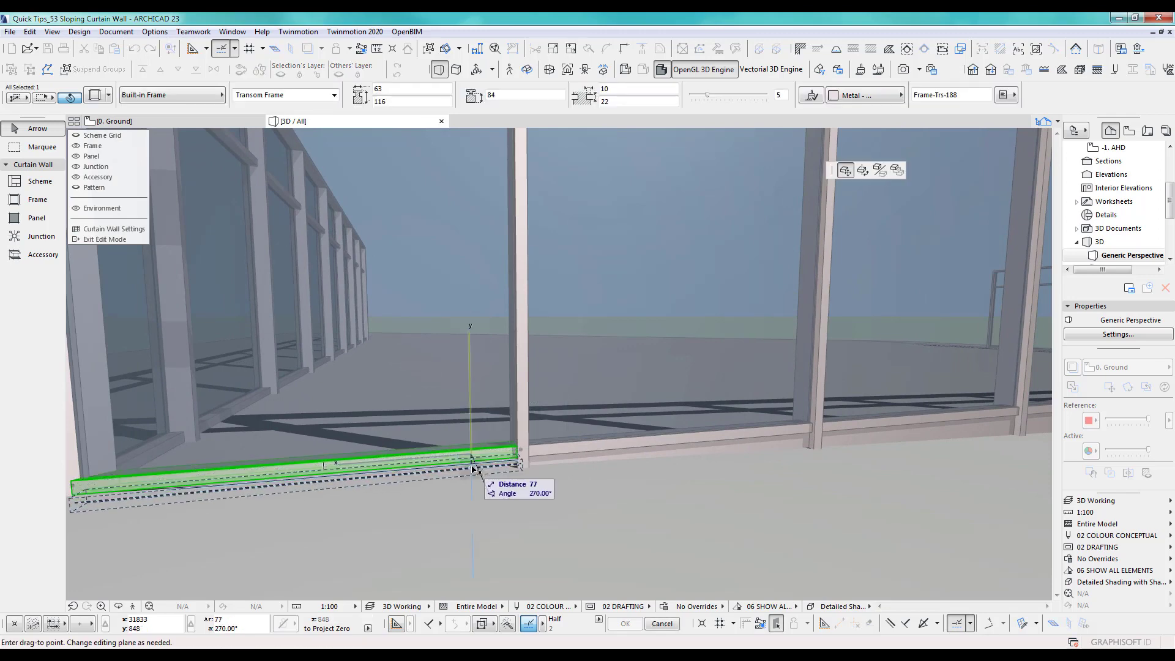
- Drop the left-bay transom 77 lower, then undo that move
click(476, 470)
key(Escape)
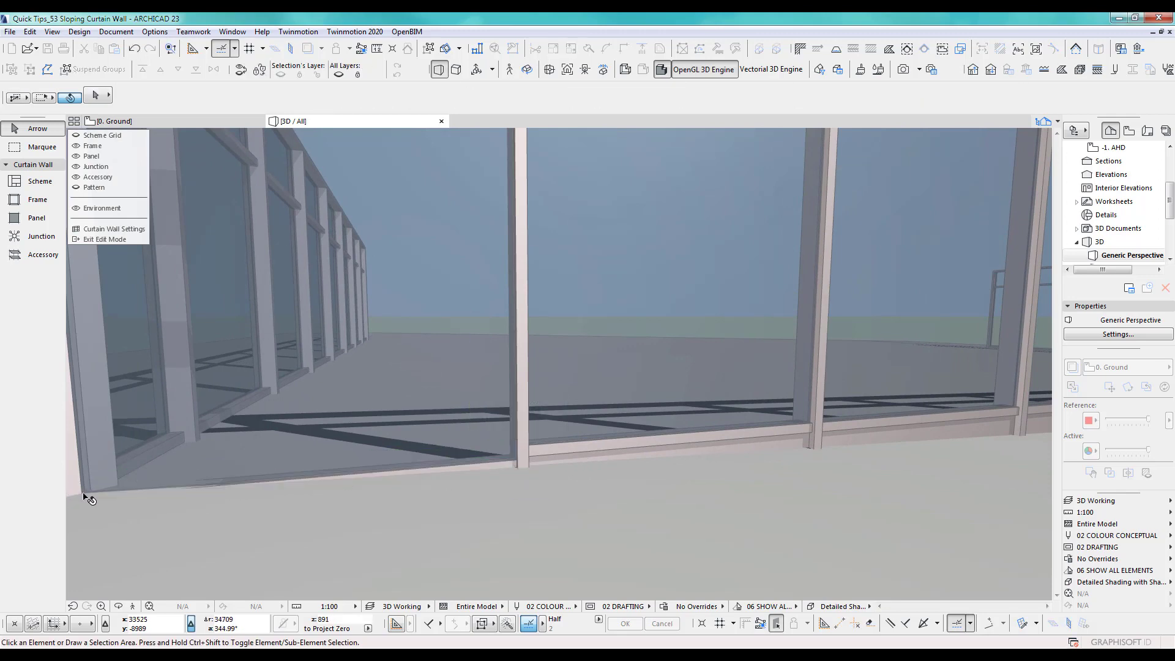
key(ctrl+z)
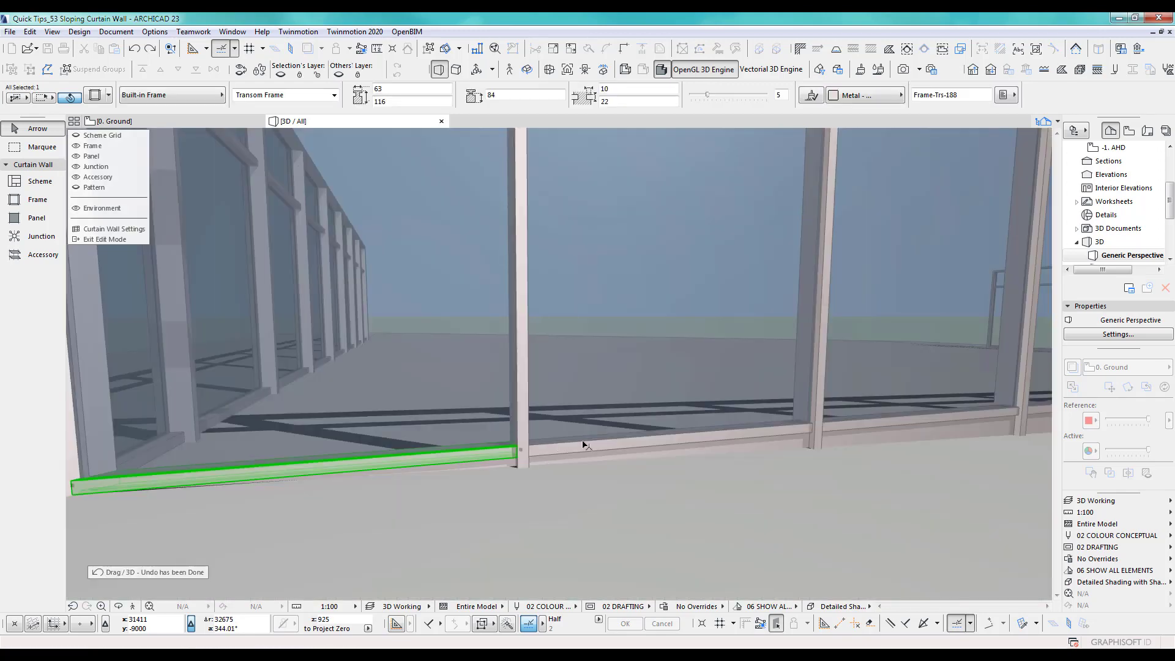
- Lower the middle-bay and right-bay bottom transoms of the sloping end wall
click(739, 438)
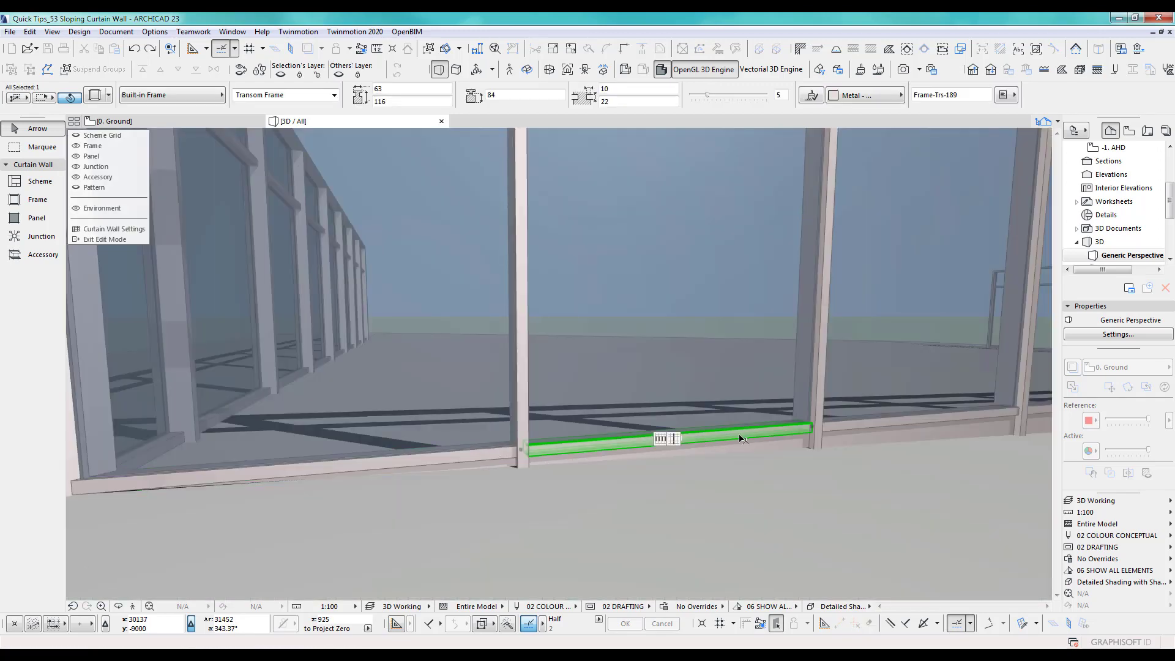
middle_drag(751, 433, 573, 451)
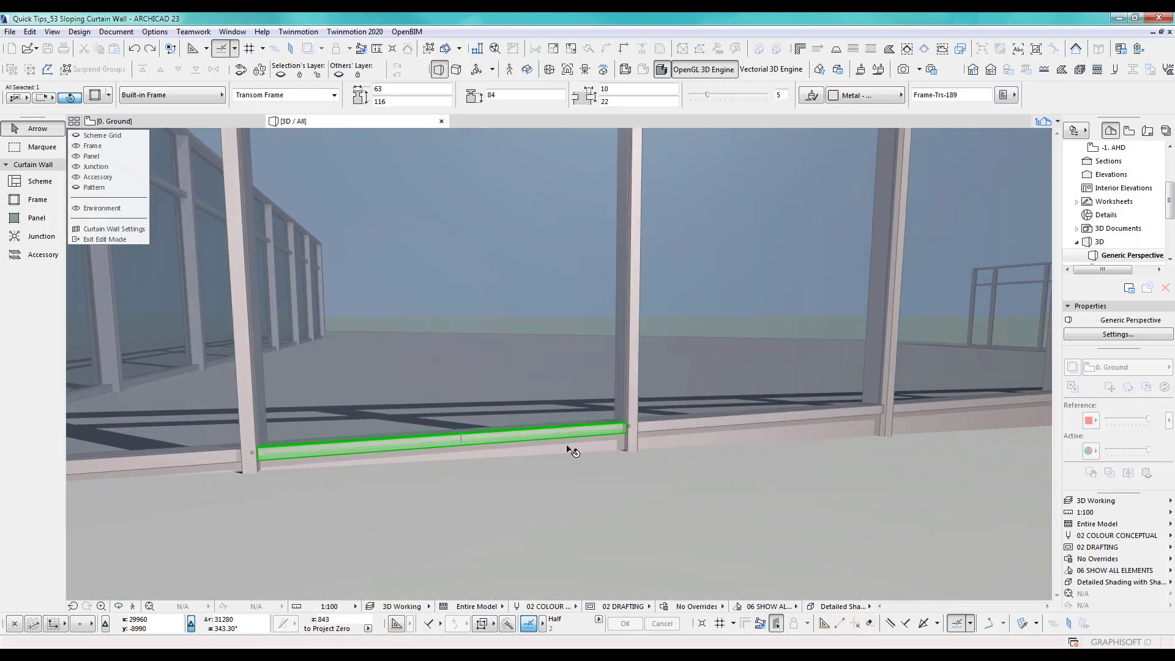
click(563, 435)
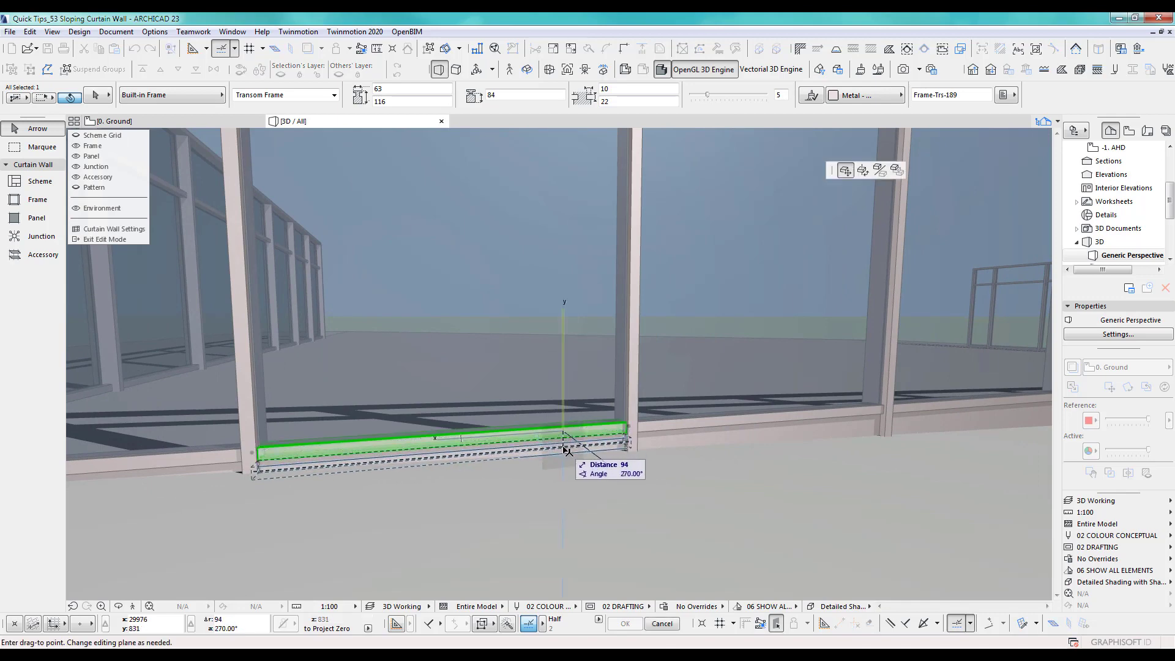
click(567, 450)
click(729, 421)
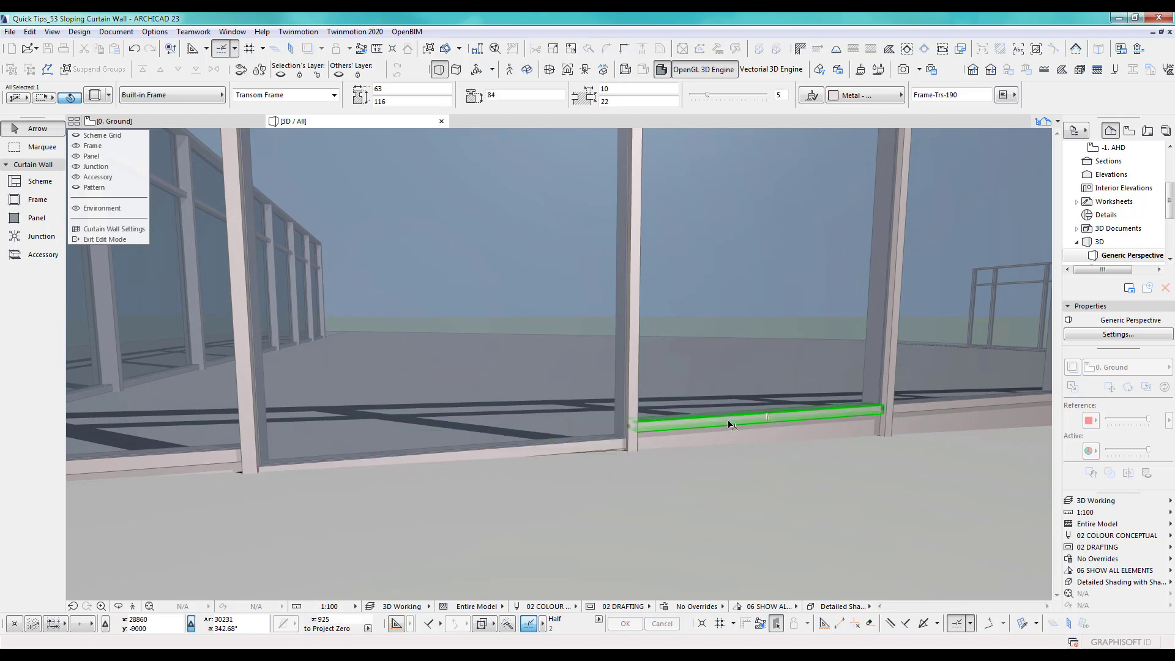
click(728, 422)
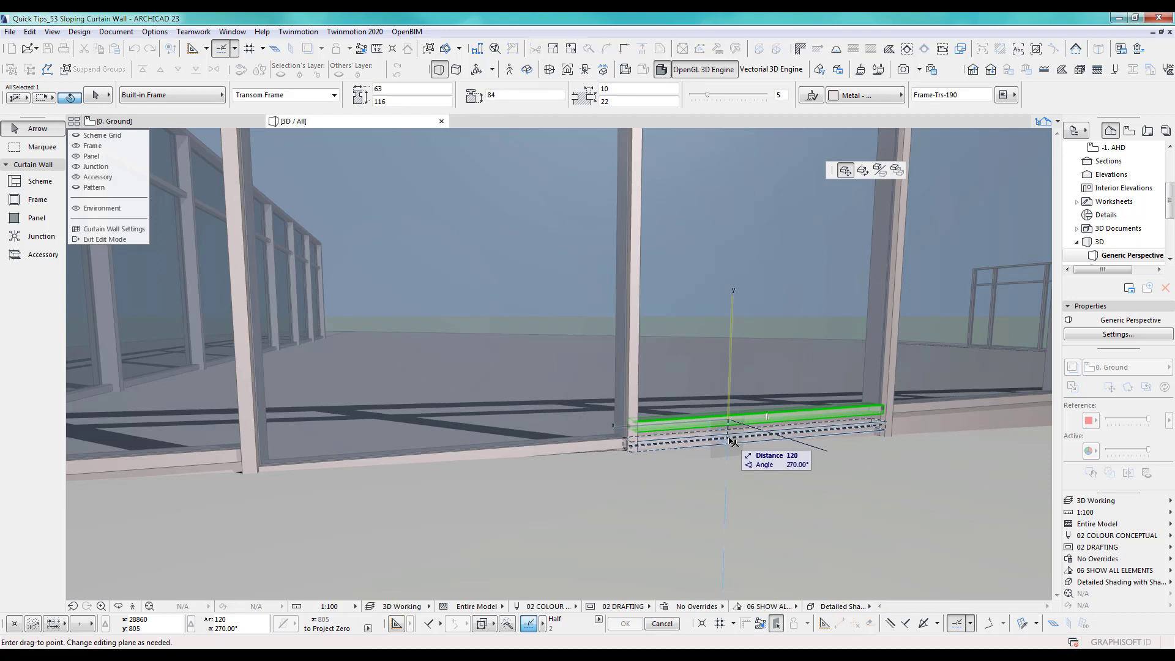
click(734, 441)
key(Escape)
- Lower the next bottom transom to the wall base and inspect the bottom frames
drag(863, 453, 508, 467)
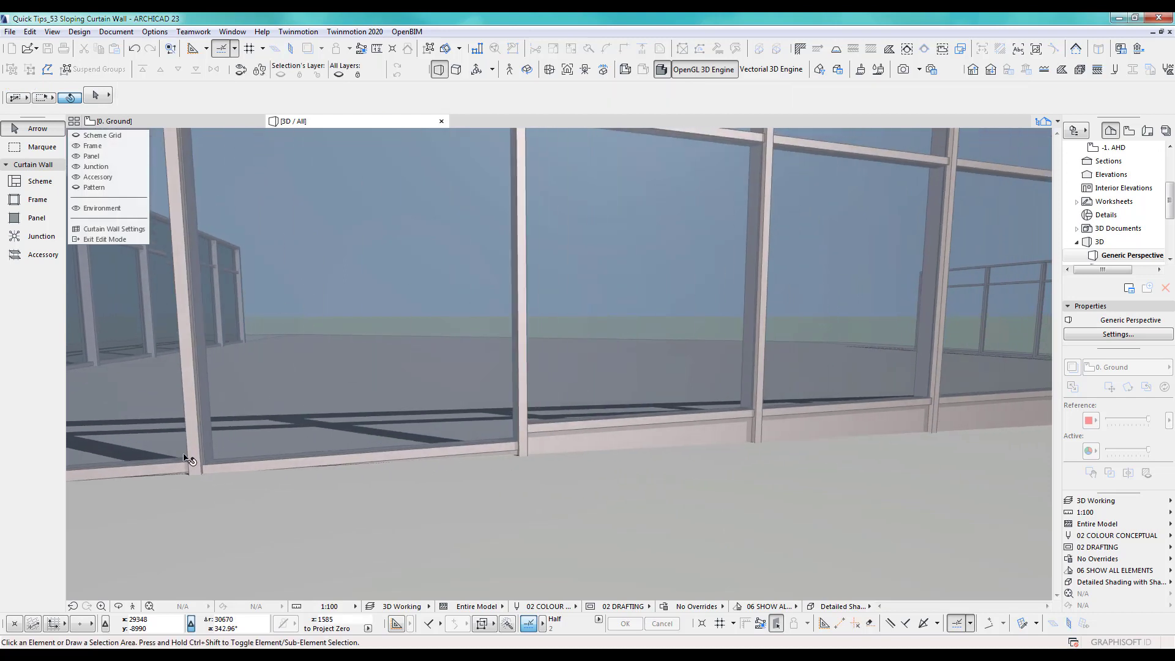
click(593, 426)
click(593, 428)
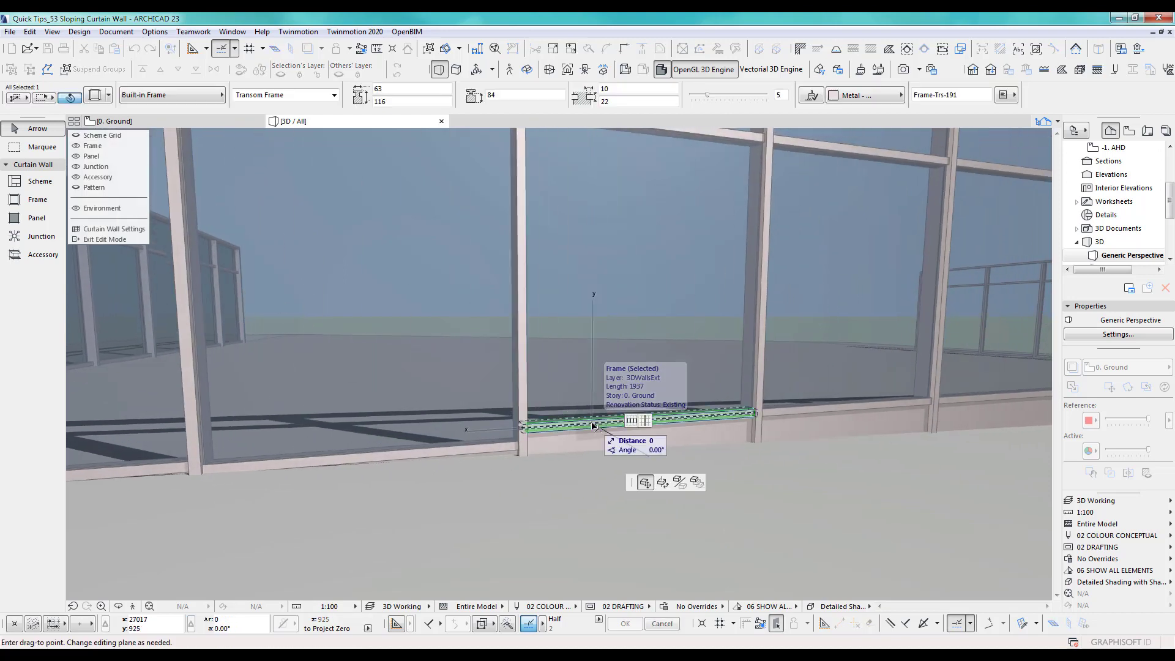
click(625, 480)
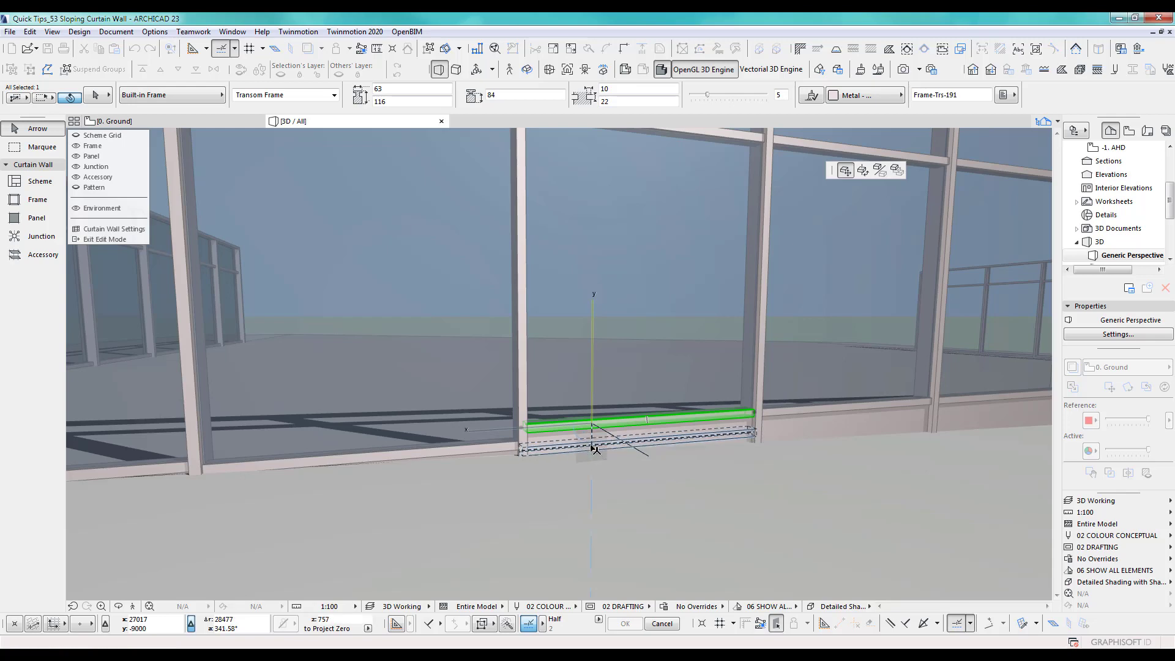
click(591, 449)
middle_drag(818, 450, 214, 471)
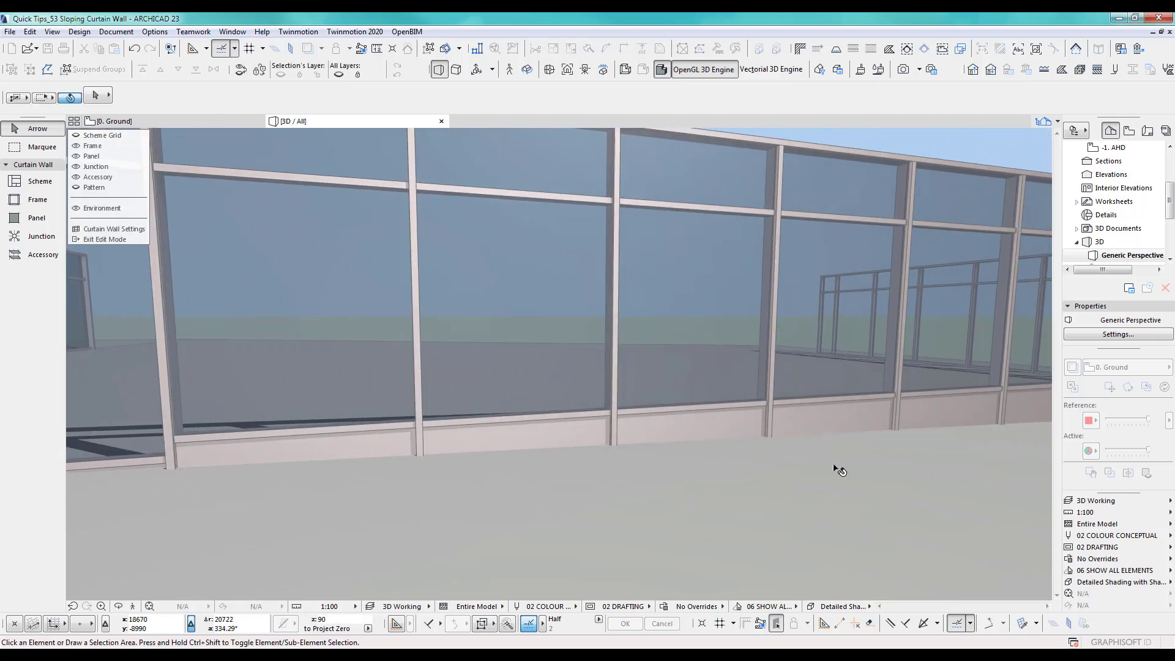
shift+middle_drag(839, 470, 952, 449)
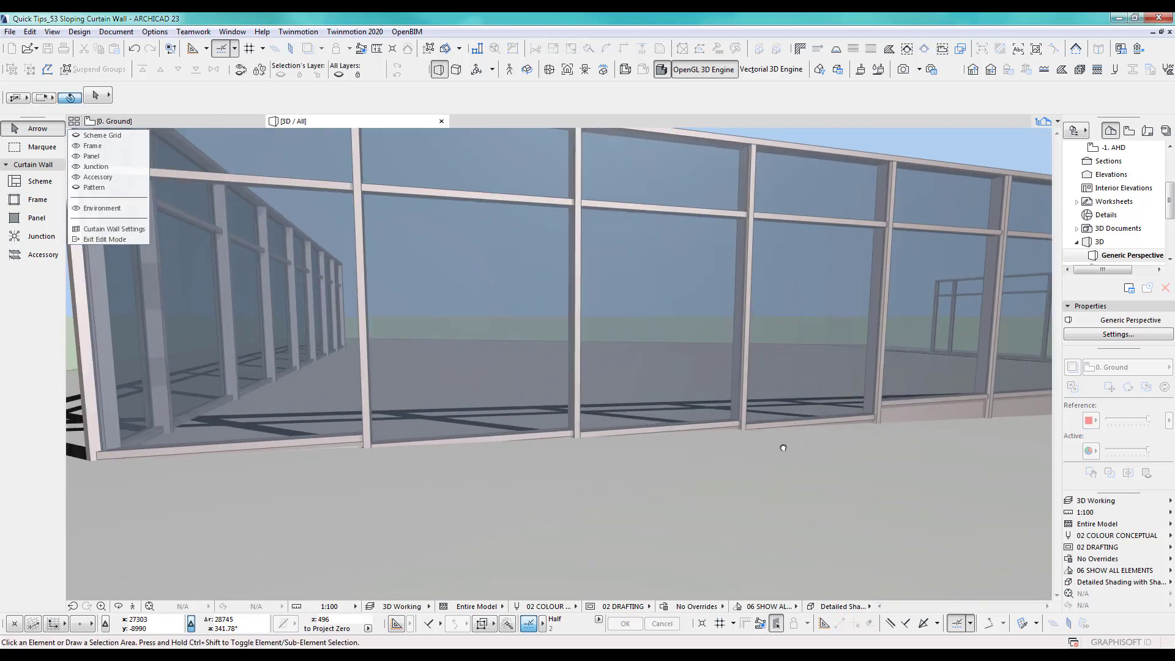
shift+middle_drag(784, 448, 756, 385)
- Undo the frame drag, then stretch bottom transom Frame-Trs-188's end about 2000 down the slope
key(ctrl+z)
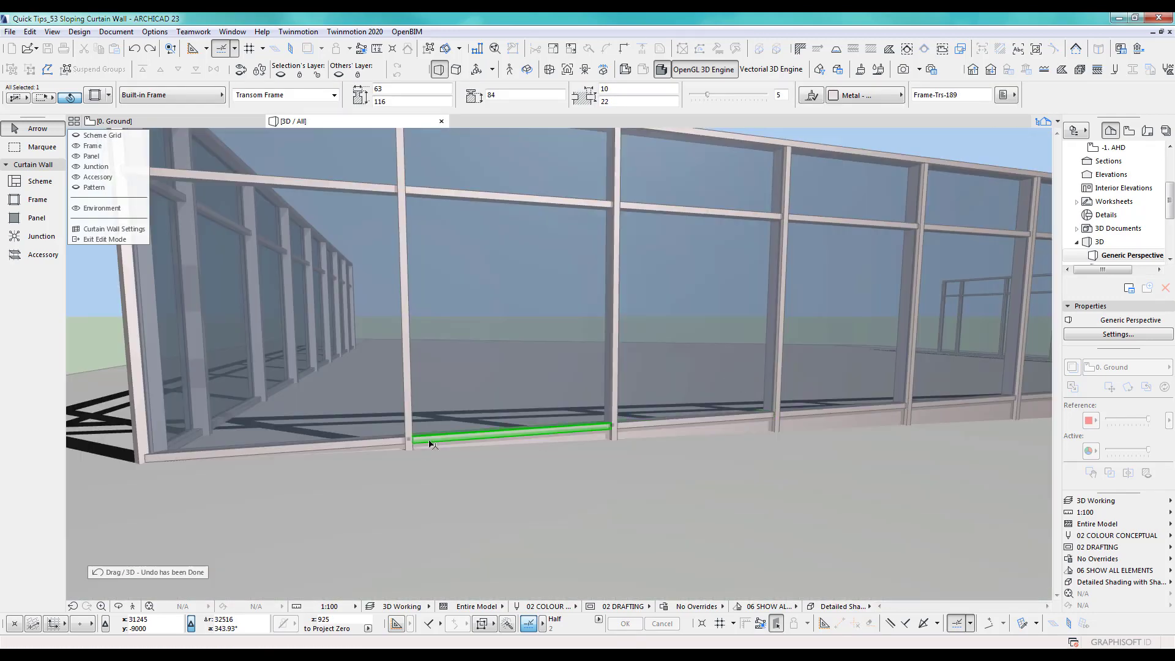
scroll(430, 443, up, 3)
click(385, 441)
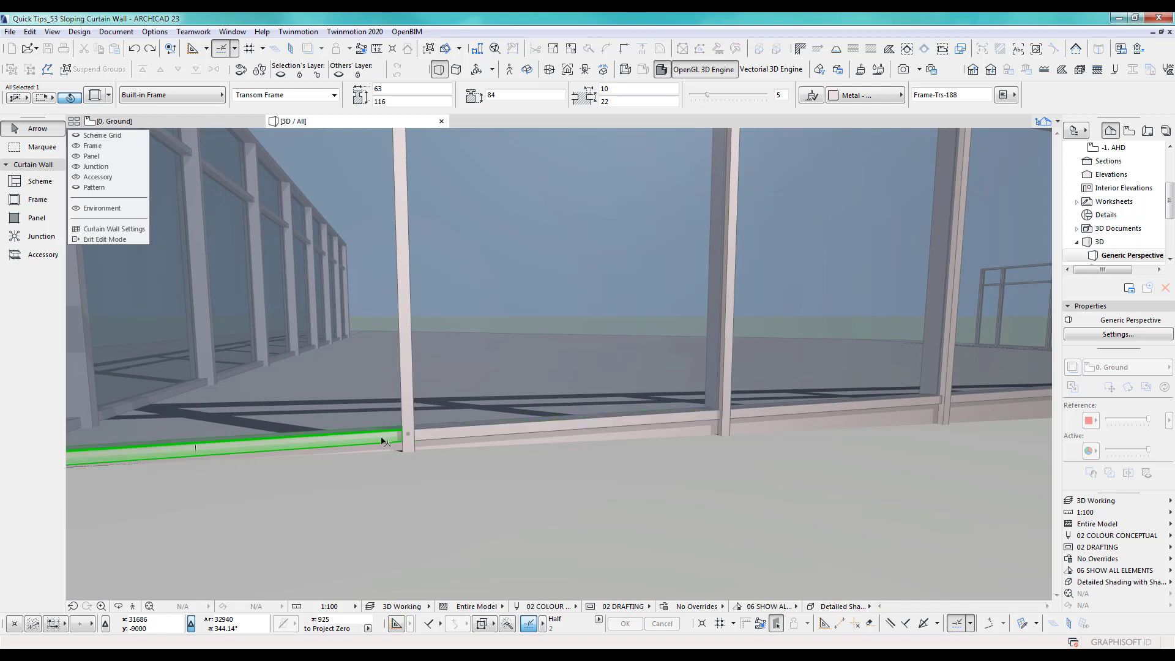
shift+middle_drag(385, 440, 557, 440)
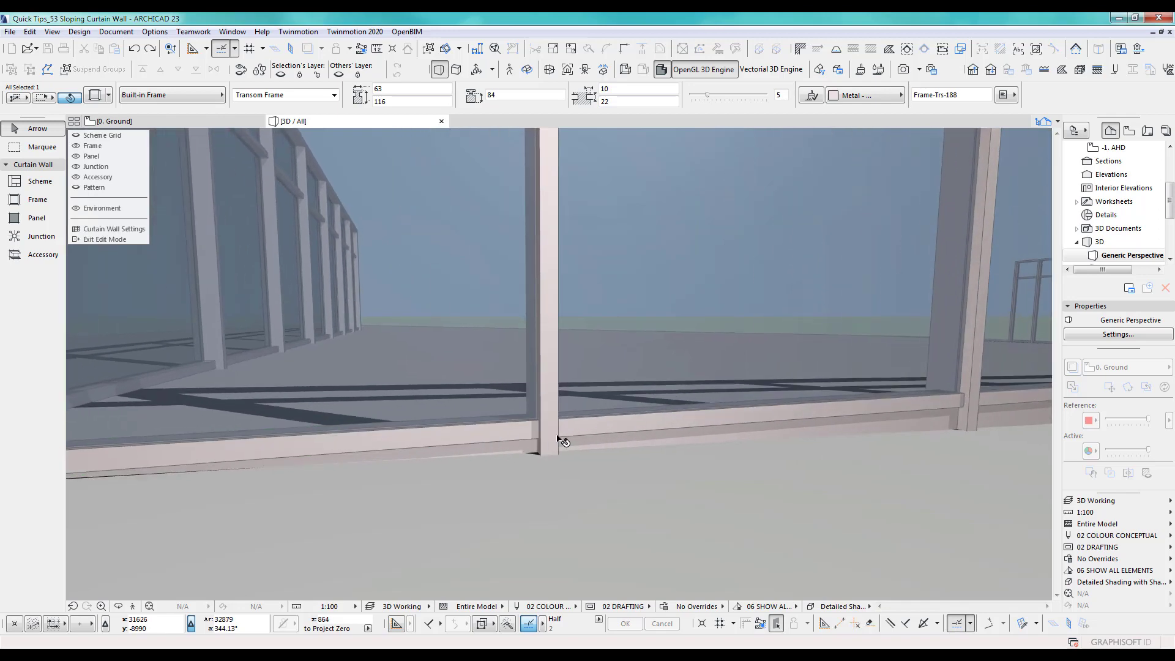
click(546, 428)
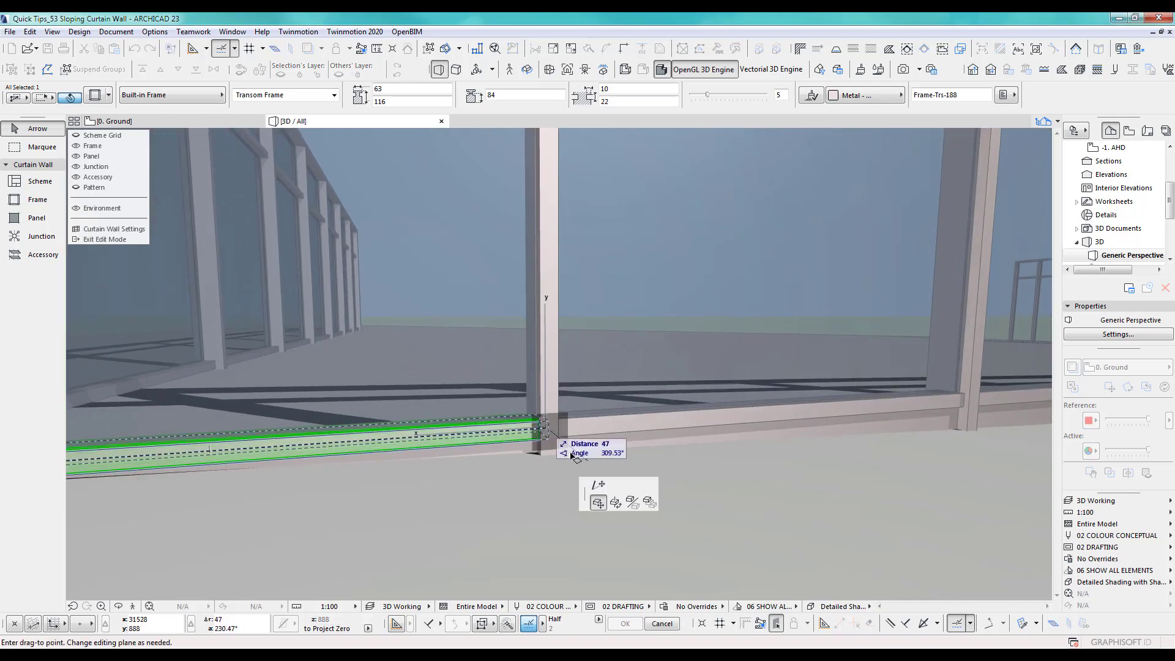
click(609, 475)
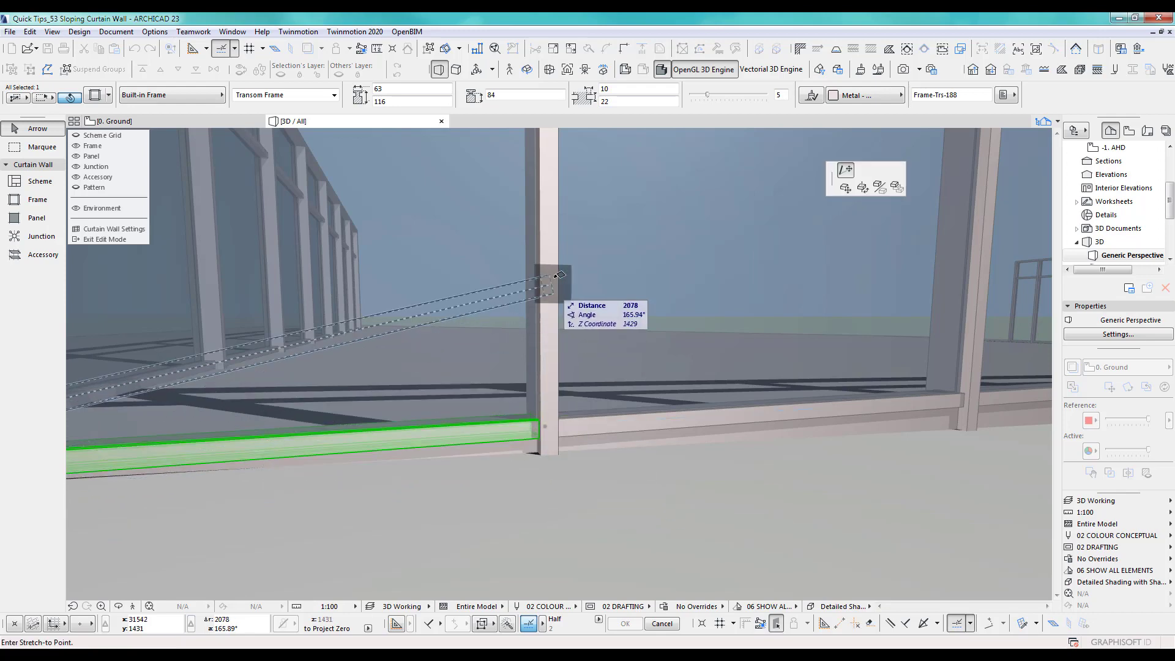
scroll(551, 375, down, 1)
middle_drag(551, 376, 749, 383)
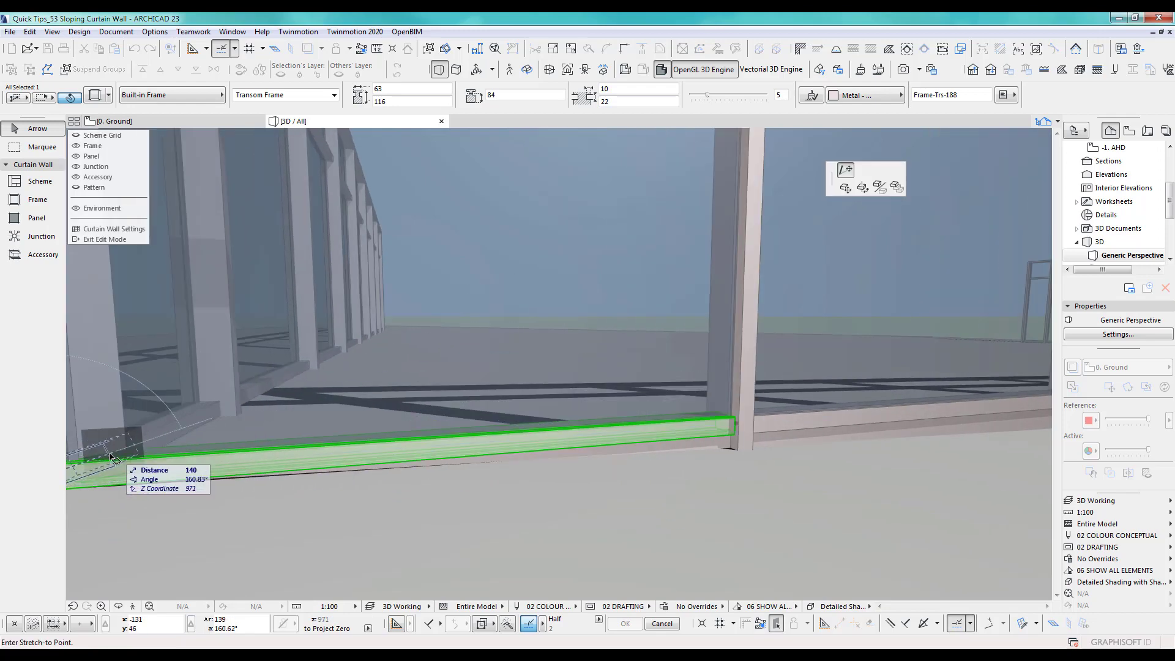
shift+middle_drag(782, 420, 627, 411)
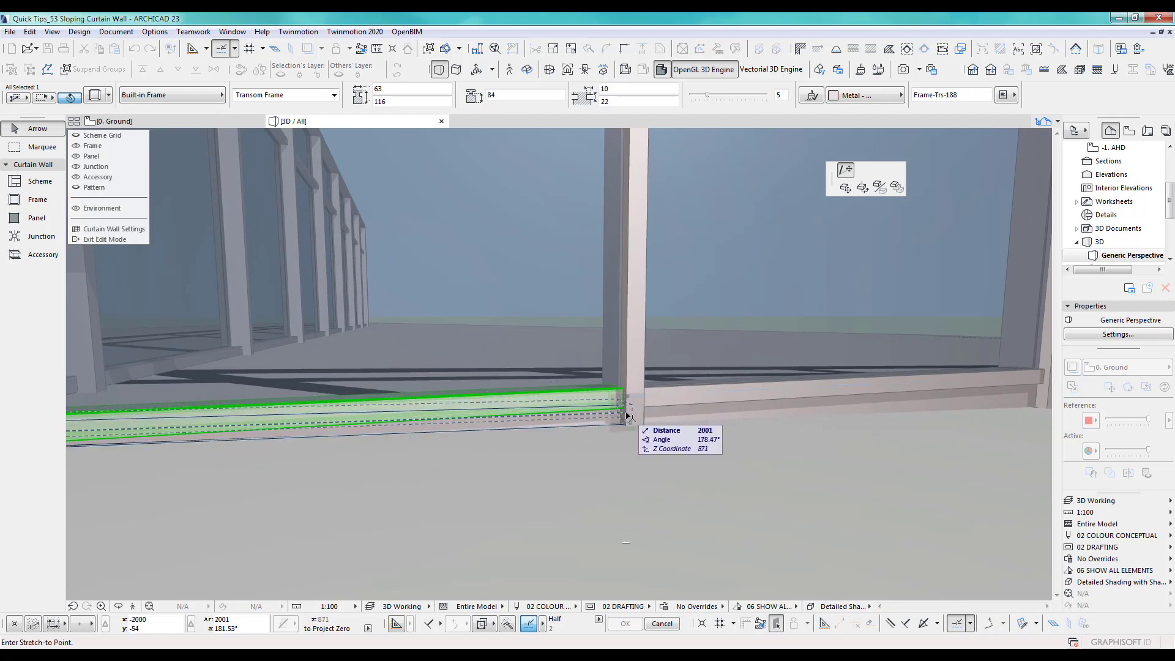
click(705, 407)
shift+middle_drag(506, 435, 168, 461)
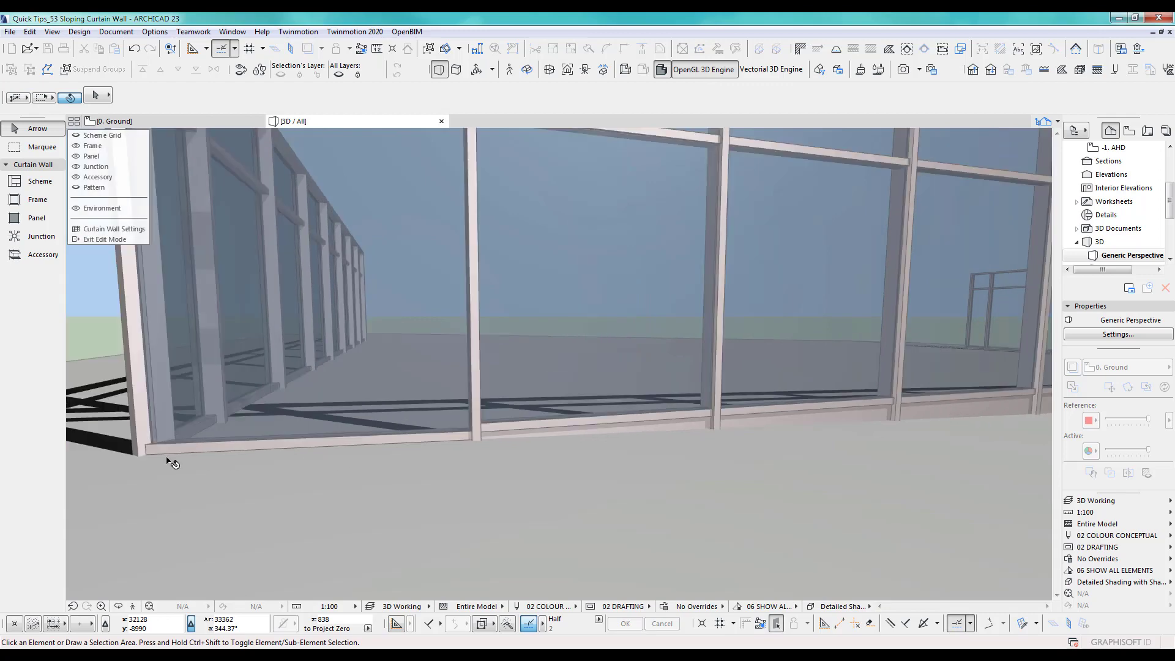
- Drop bottom transom Frame-Trs-189, right of the mullion, 60 lower
scroll(513, 445, up, 6)
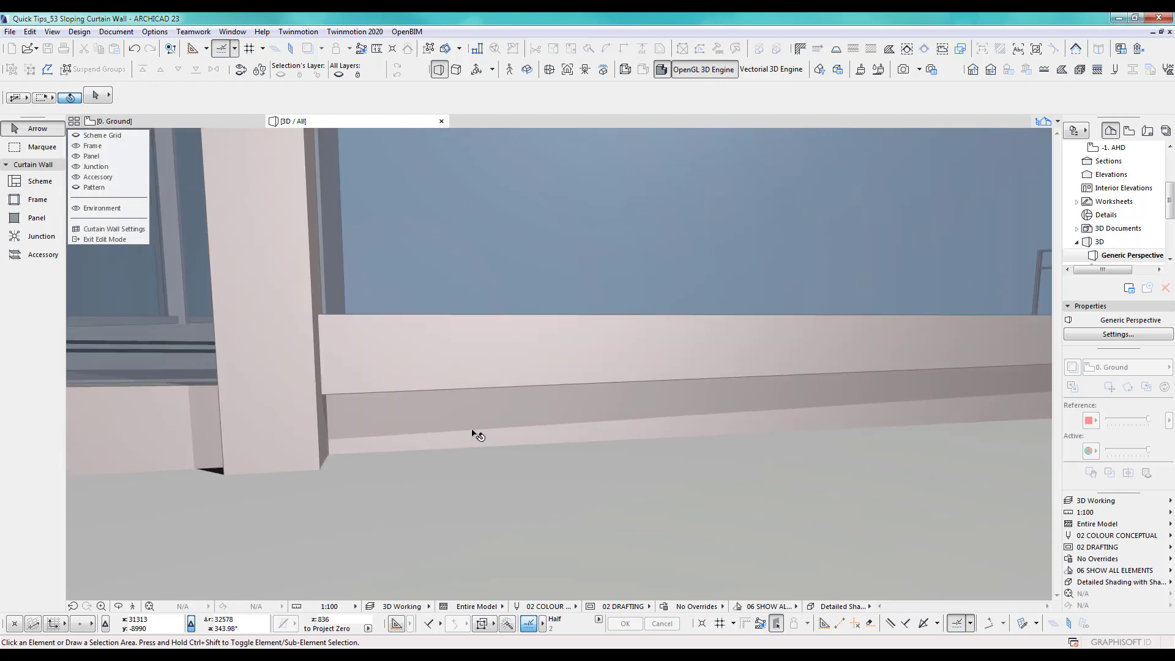
shift+middle_drag(470, 436, 487, 418)
click(464, 390)
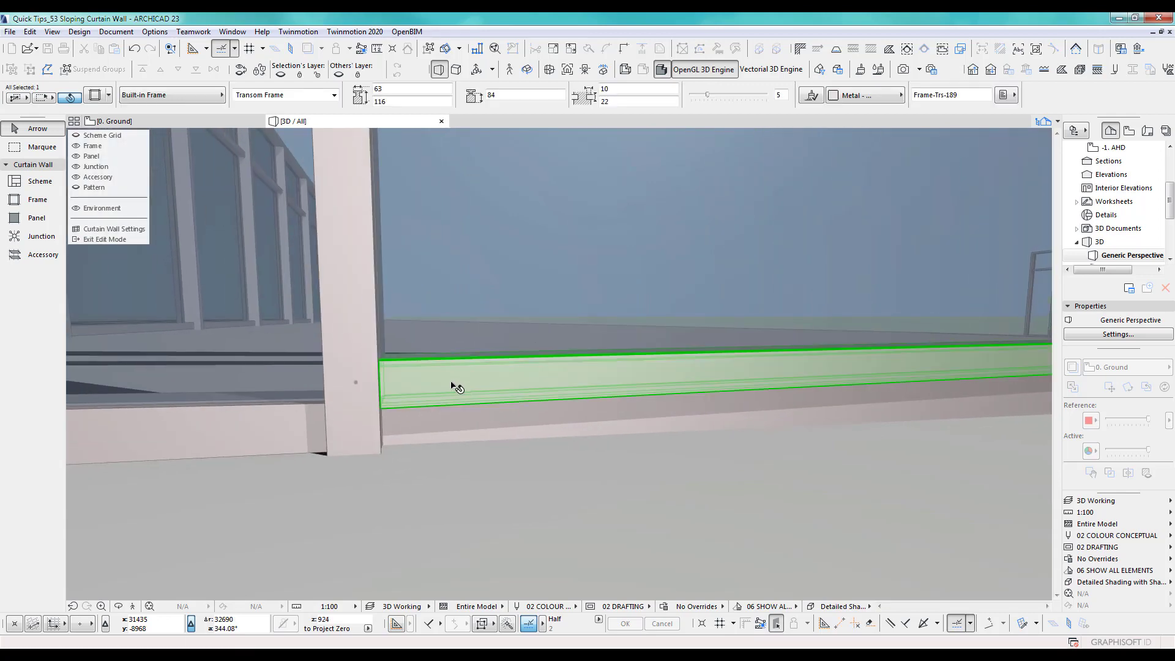
click(456, 388)
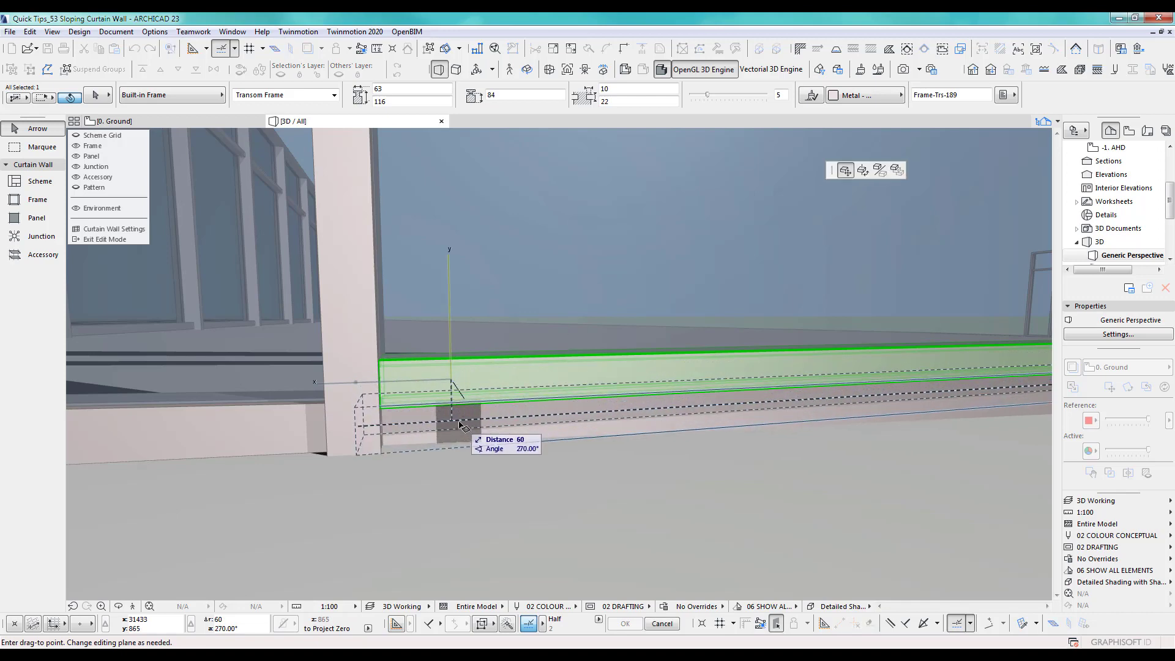
click(459, 421)
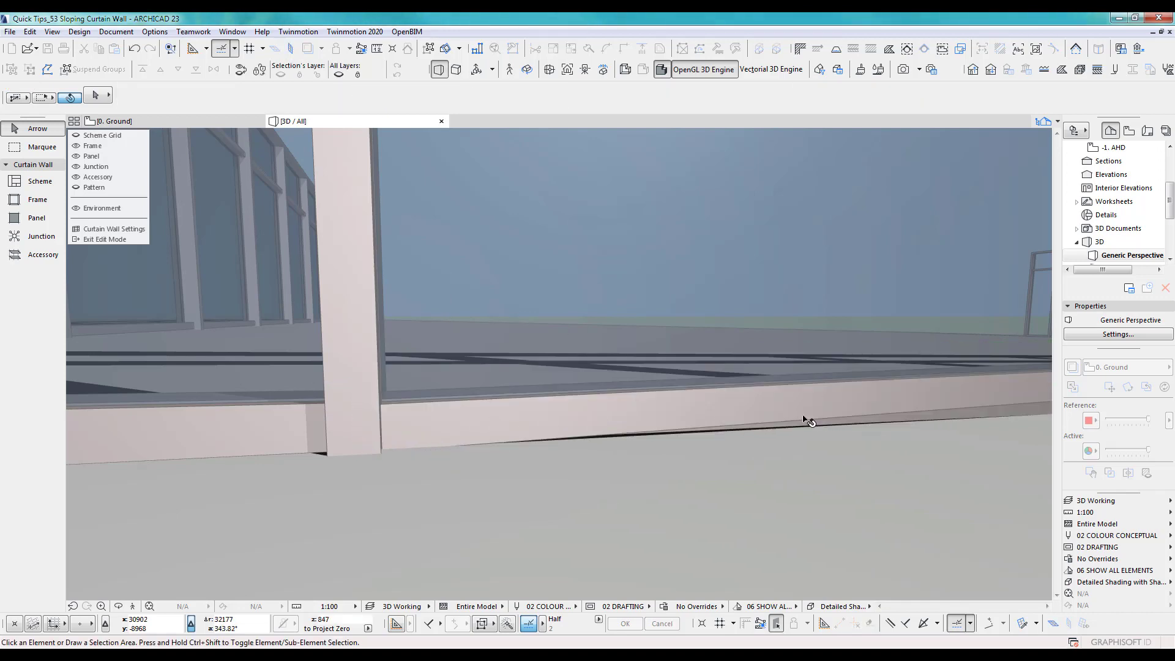
- Stretch Frame-Trs-246's end down about 2000 to meet the lowered transom
shift+middle_drag(804, 419, 620, 425)
middle_drag(811, 401, 629, 399)
click(630, 401)
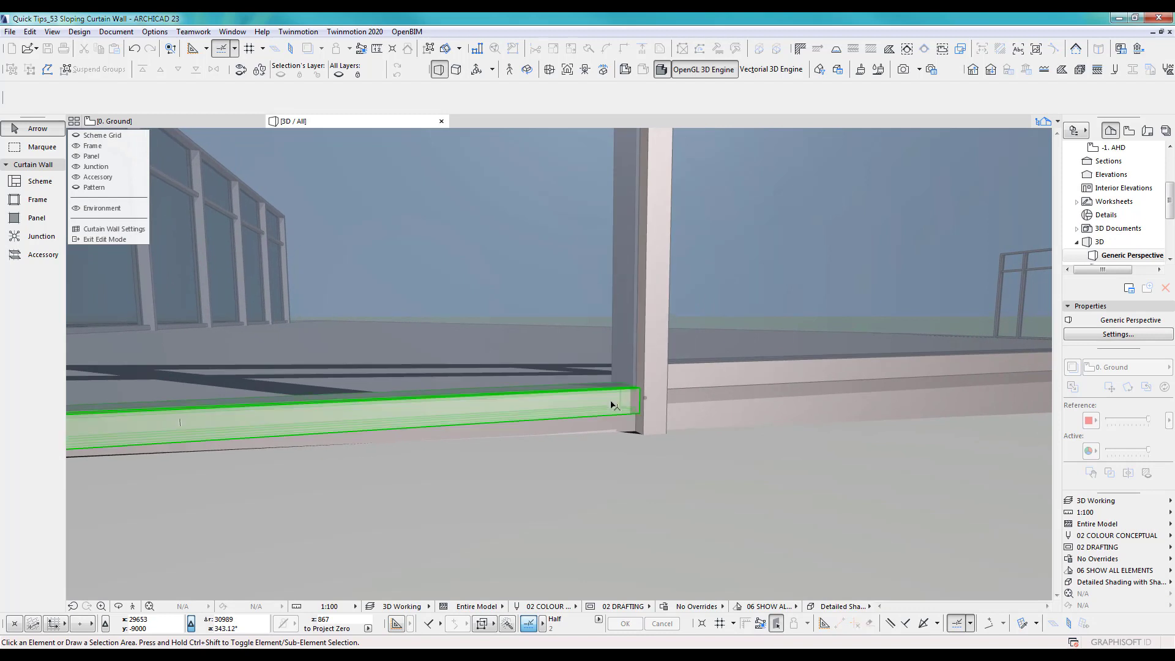
click(646, 399)
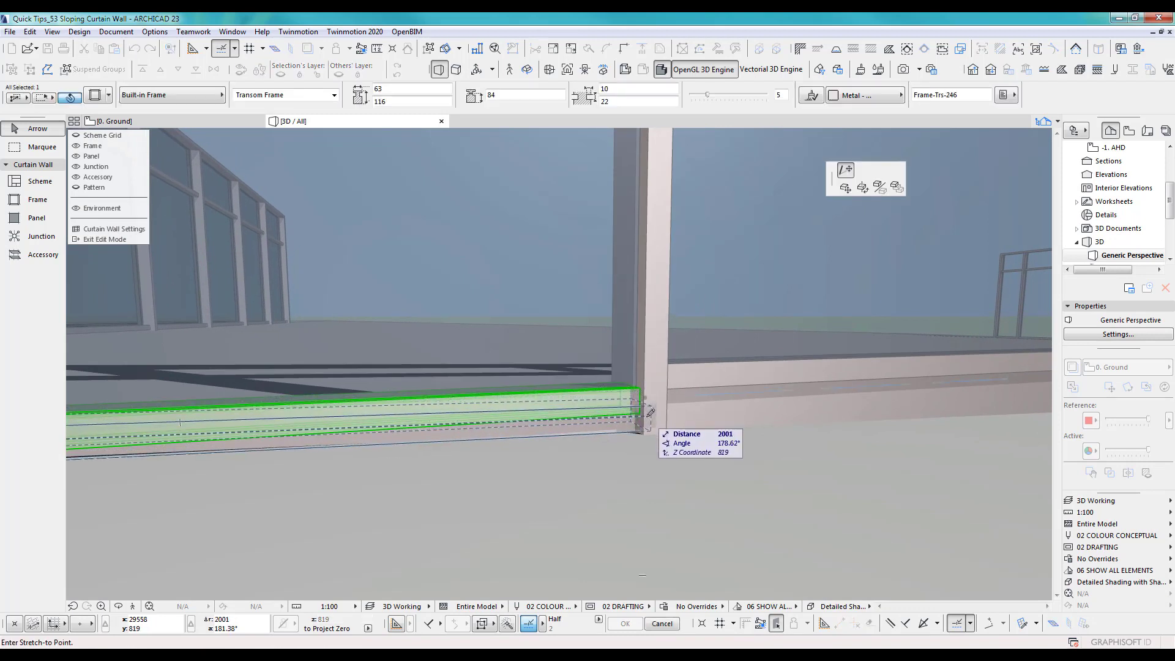
click(743, 451)
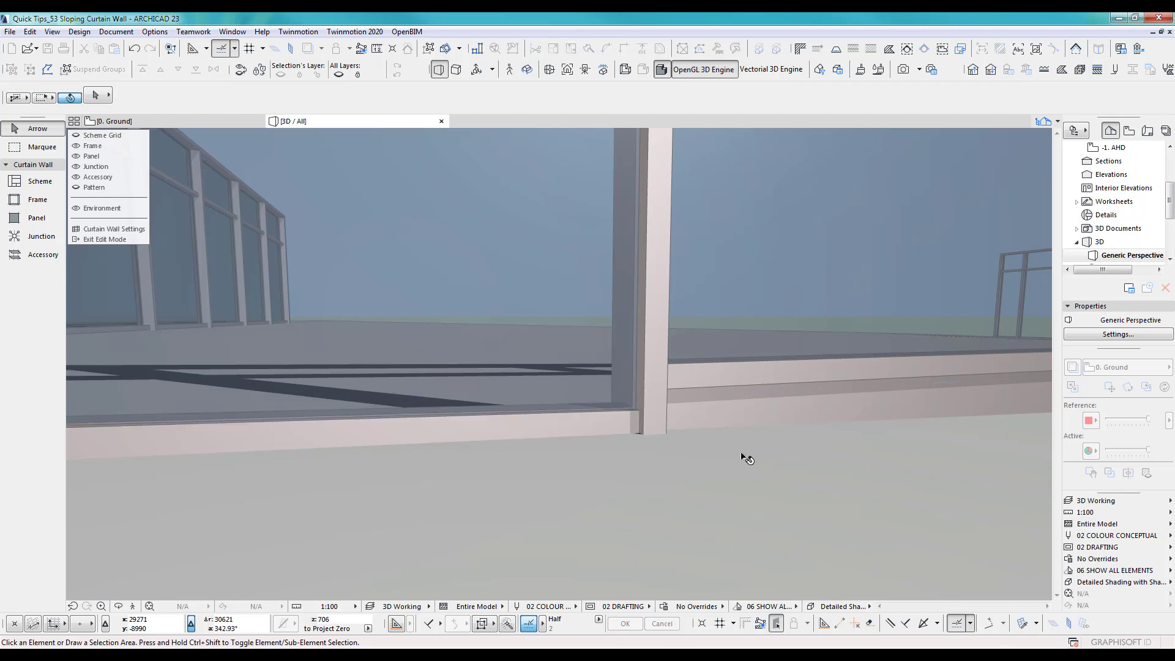
scroll(742, 453, down, 5)
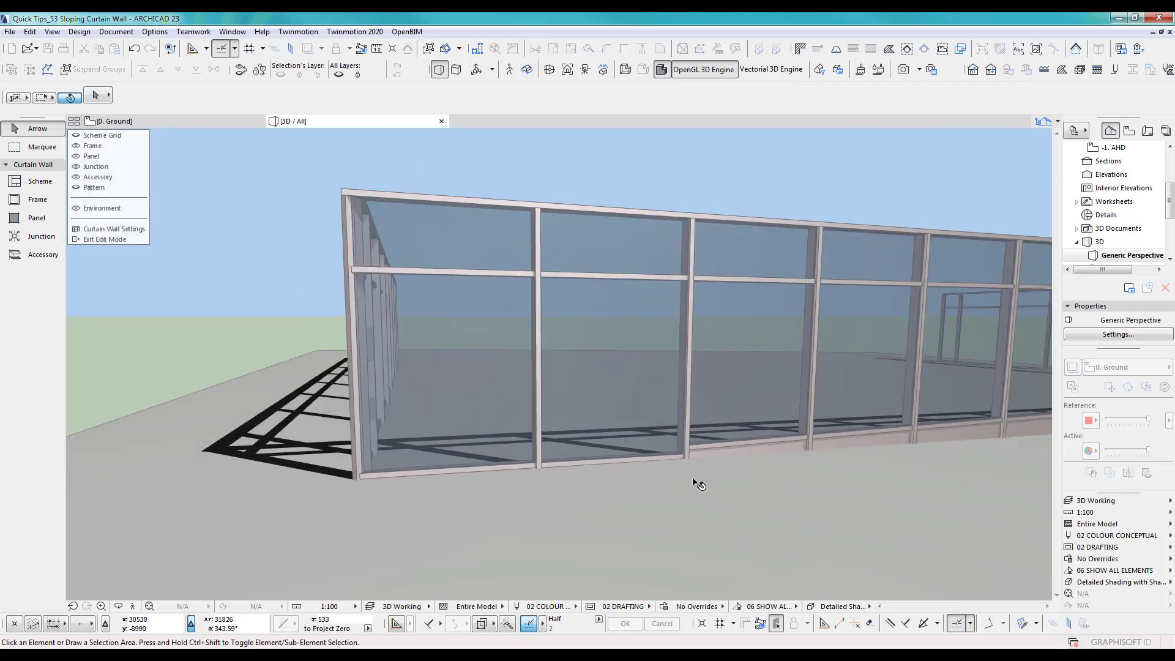
- Lower the next bottom transom along the sloping wall
shift+middle_drag(709, 489, 597, 495)
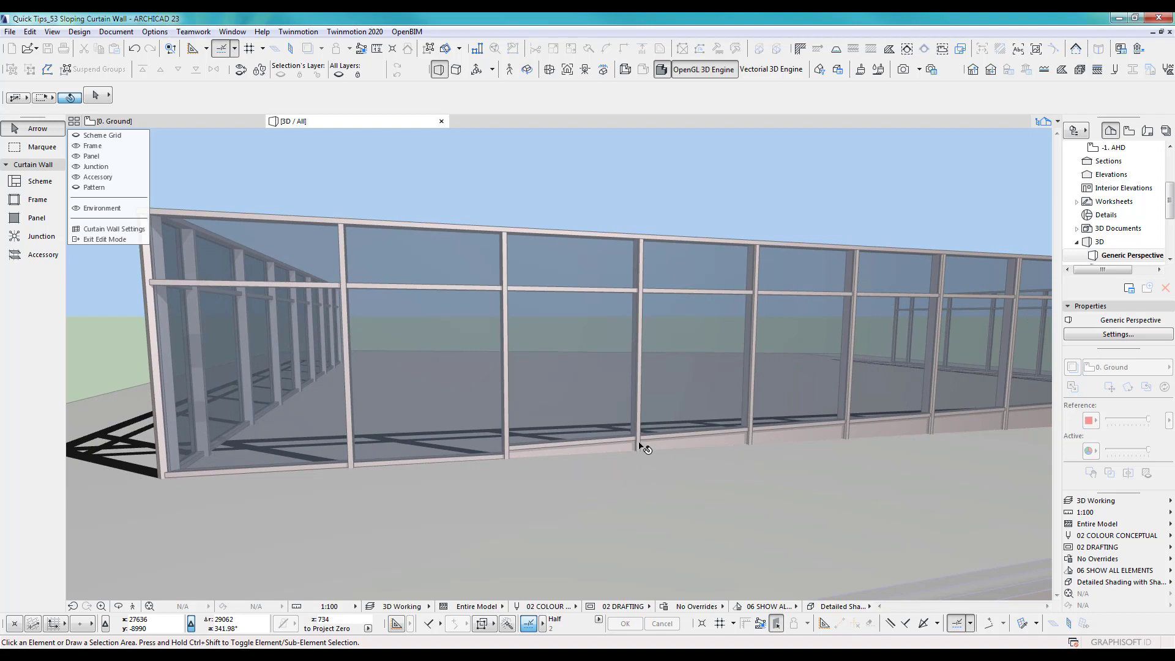
scroll(639, 445, up, 3)
middle_drag(367, 429, 520, 443)
click(519, 439)
scroll(759, 428, up, 2)
click(743, 437)
click(745, 451)
scroll(796, 429, down, 2)
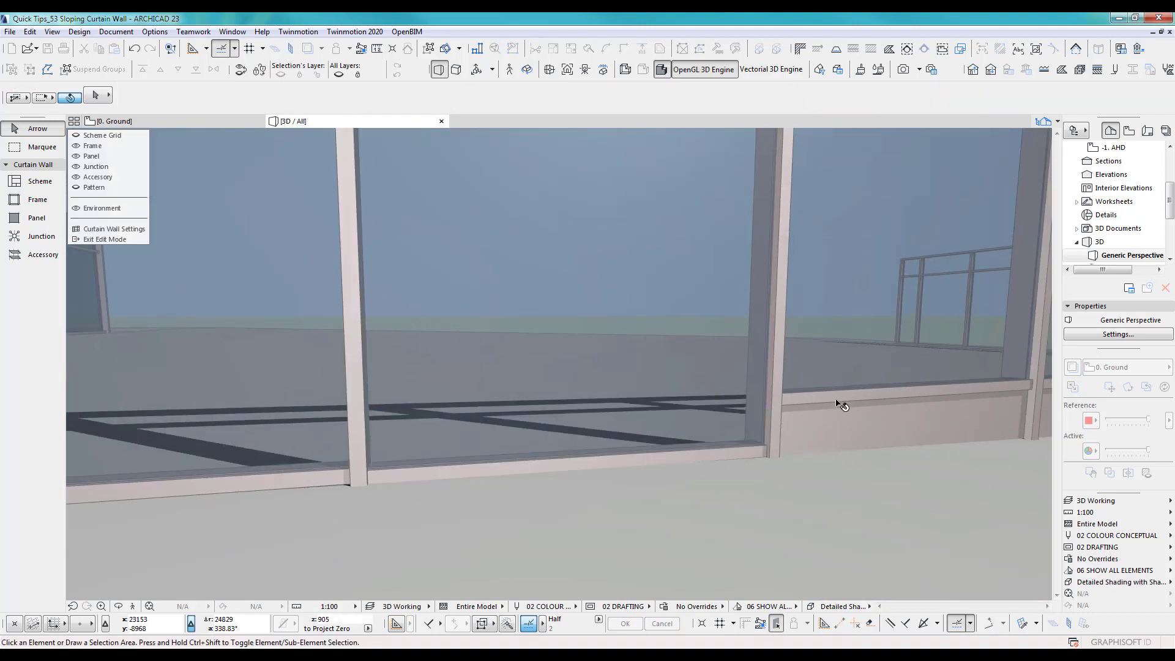
scroll(836, 404, up, 2)
- Lower the bottom transoms of the following two bays toward the ground
click(603, 445)
click(612, 442)
click(615, 449)
scroll(810, 358, down, 2)
click(766, 360)
scroll(759, 380, up, 4)
click(798, 229)
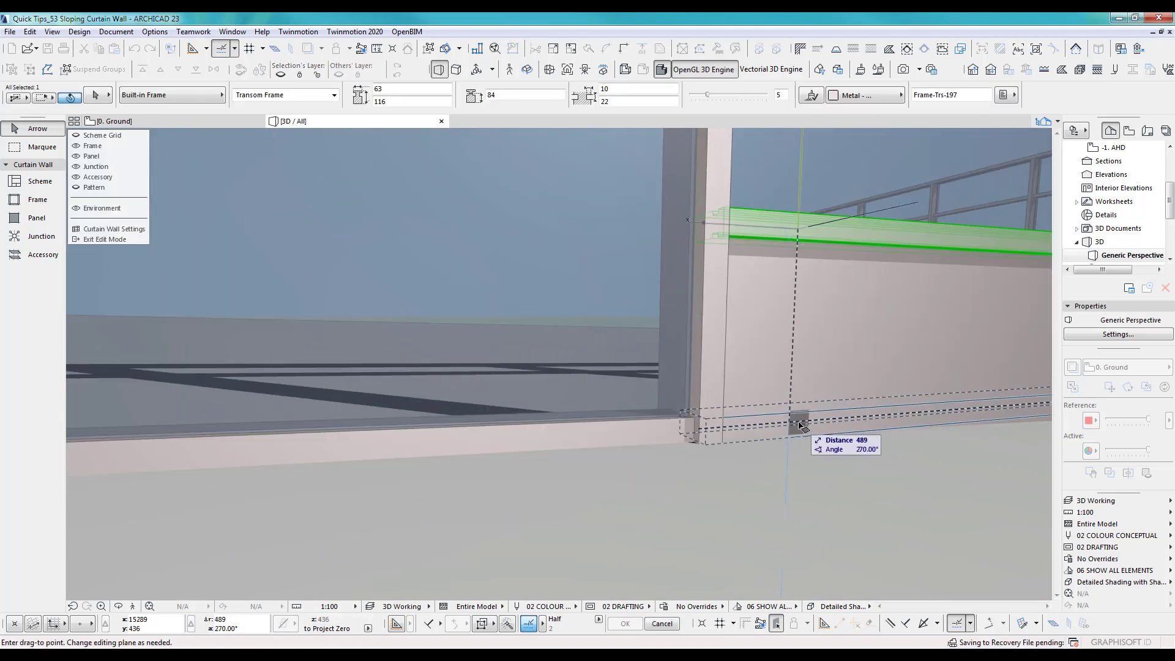
click(798, 422)
scroll(798, 426, down, 3)
click(855, 451)
middle_drag(856, 441, 428, 441)
- Begin stretching Frame-Trs-270's right end about 2001, its end previewed at Z 172
click(542, 305)
click(545, 446)
click(713, 424)
click(717, 419)
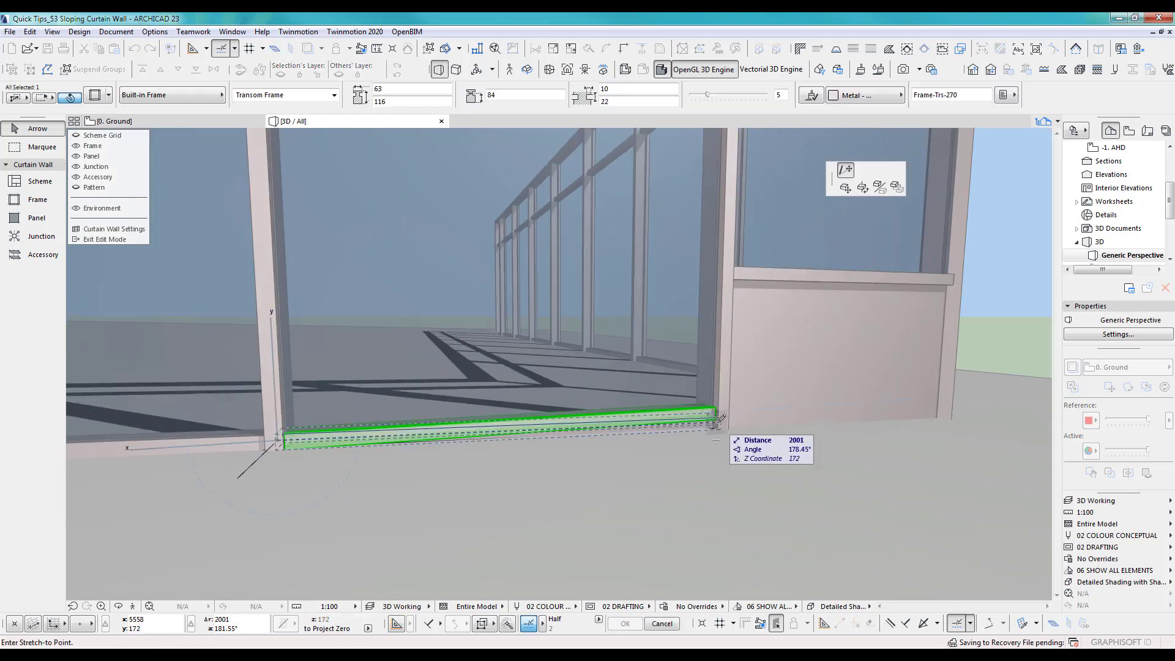
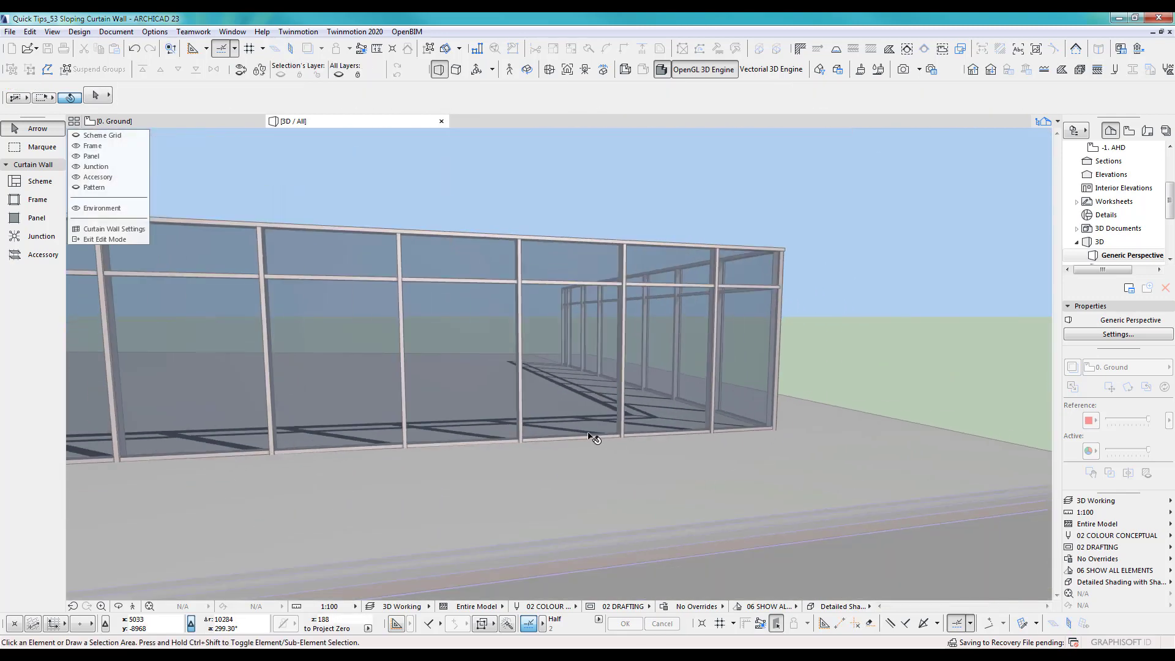
- Zoom out, orbit around the corner, then zoom close on the curtain wall's mullions, transoms and glass
middle_drag(559, 459, 837, 470)
scroll(735, 465, down, 2)
scroll(837, 470, down, 1)
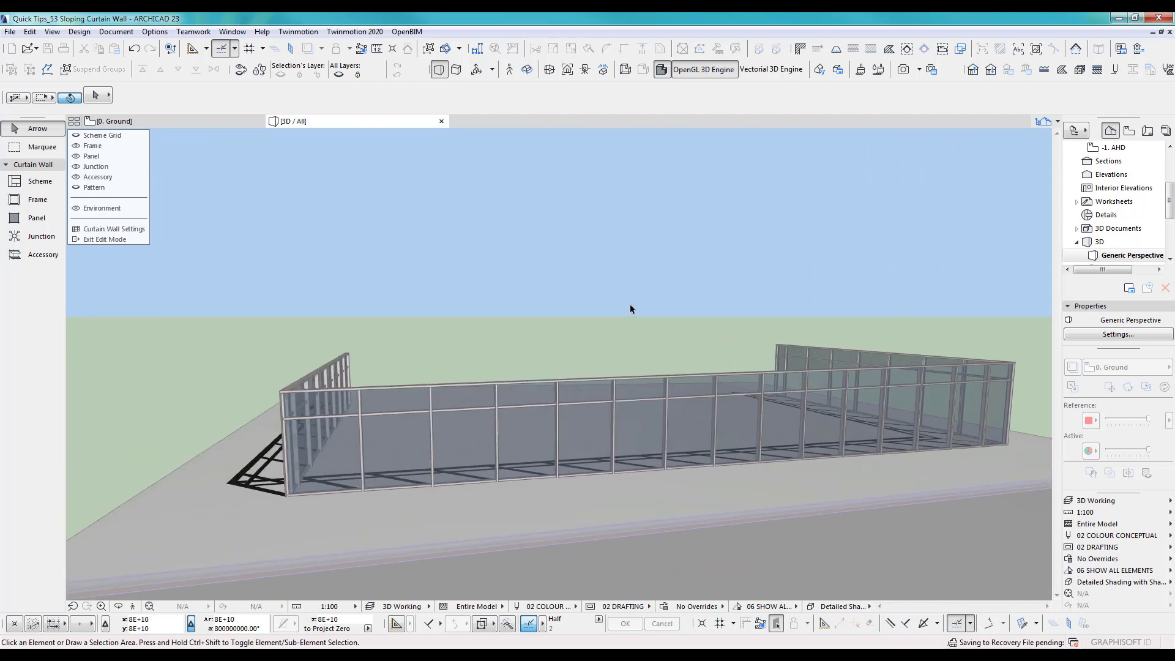
key(o)
drag(377, 434, 643, 422)
drag(787, 492, 624, 453)
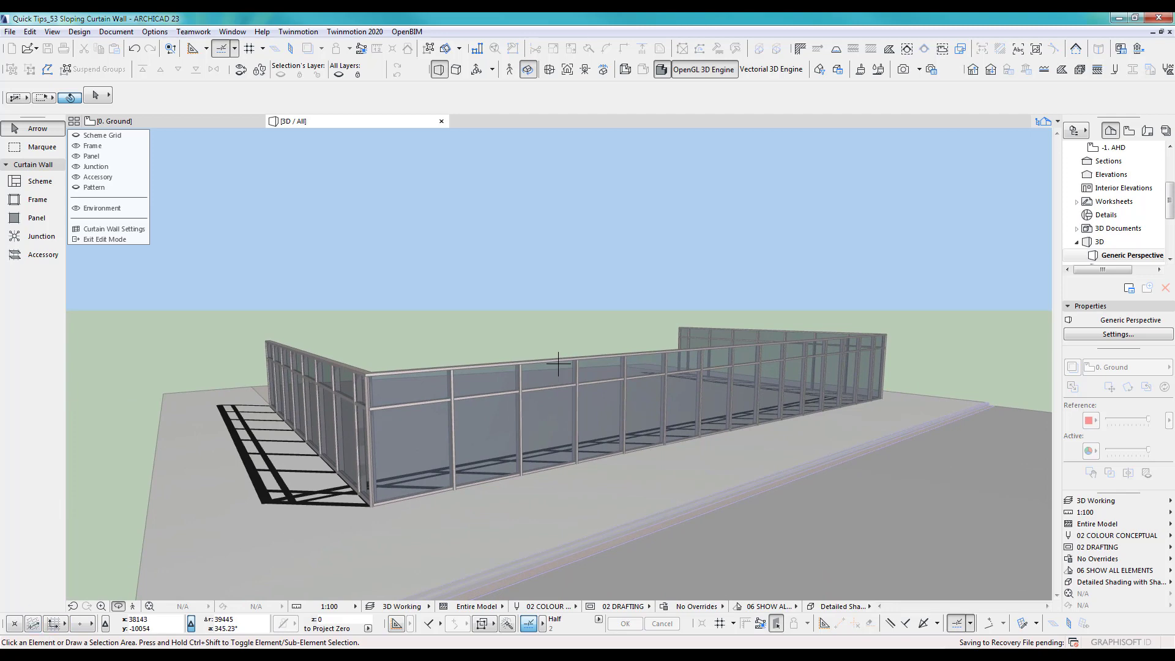
click(684, 423)
drag(665, 422, 418, 416)
drag(712, 456, 539, 450)
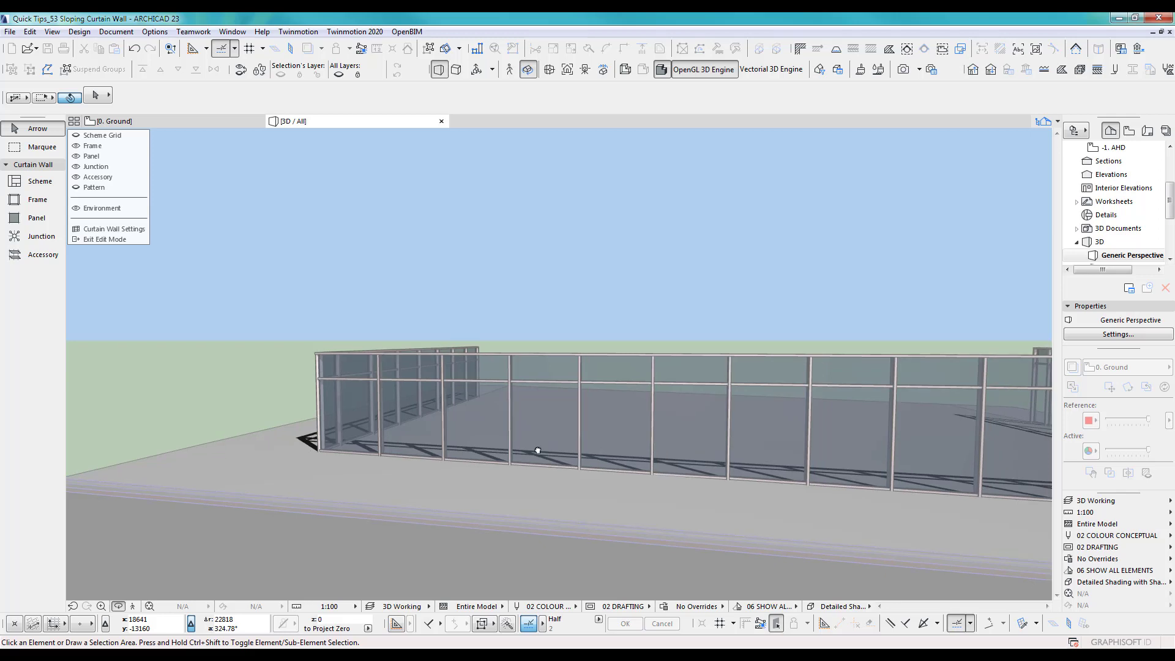
scroll(537, 451, up, 5)
scroll(569, 487, up, 5)
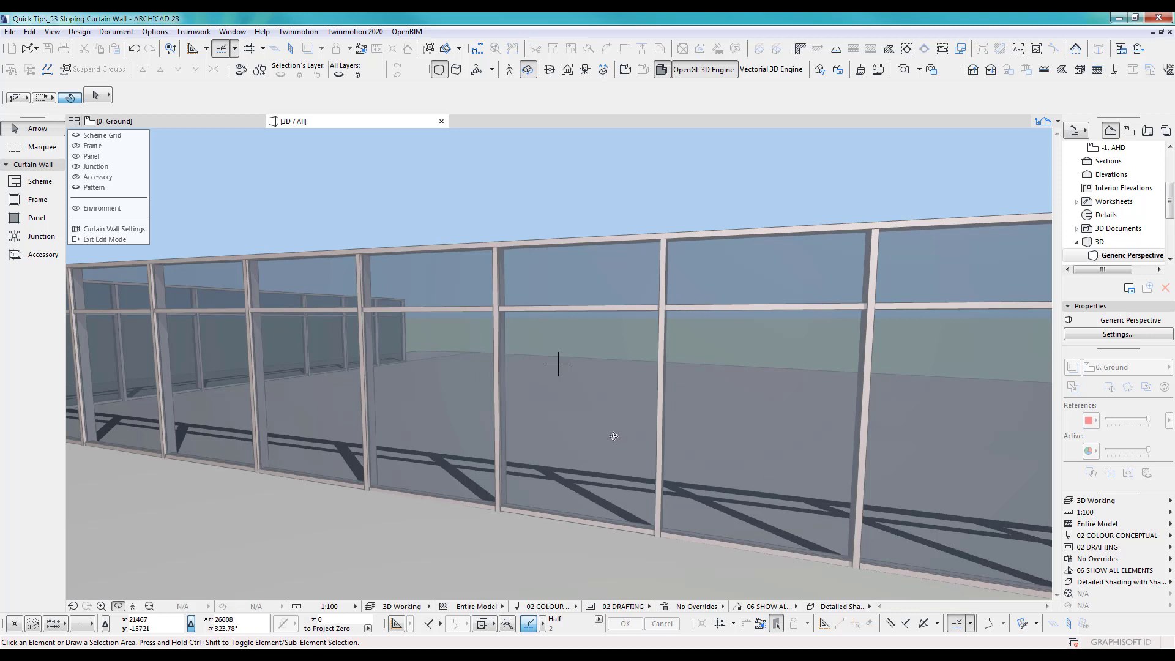
scroll(612, 441, up, 3)
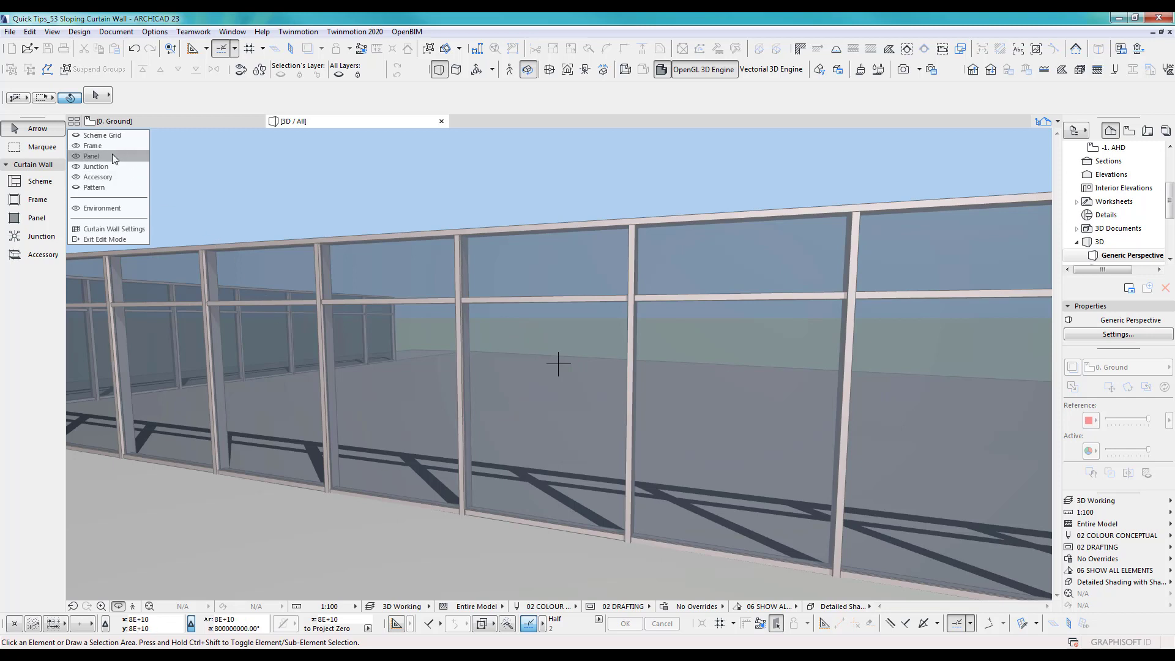
click(76, 147)
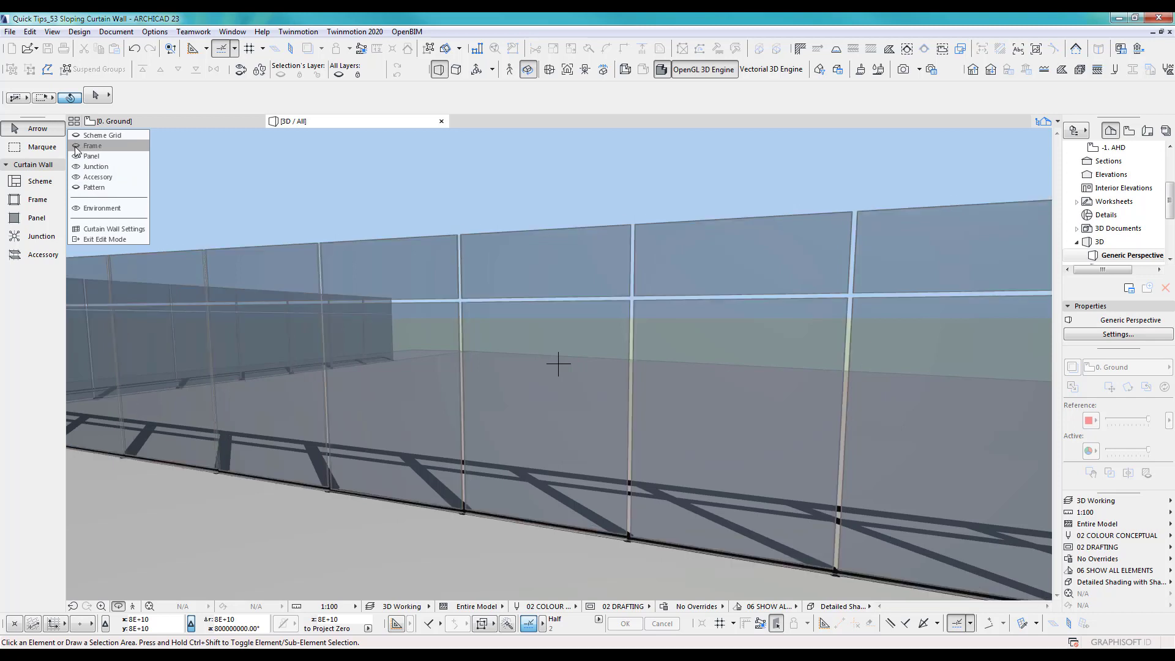
click(76, 147)
click(76, 157)
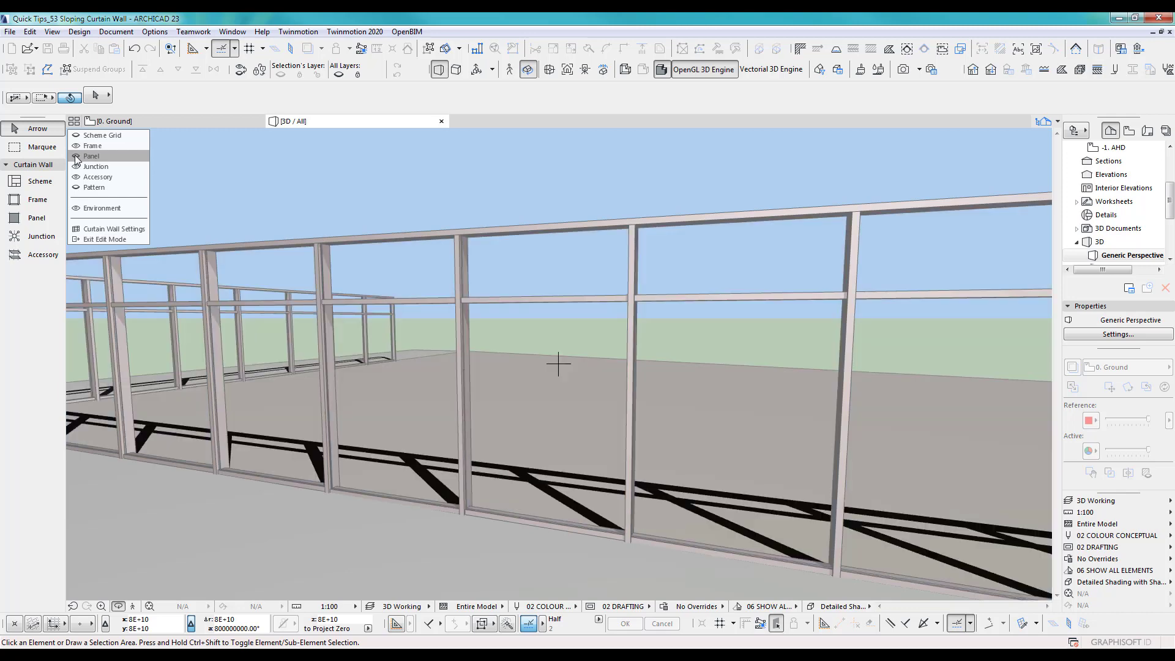
click(76, 156)
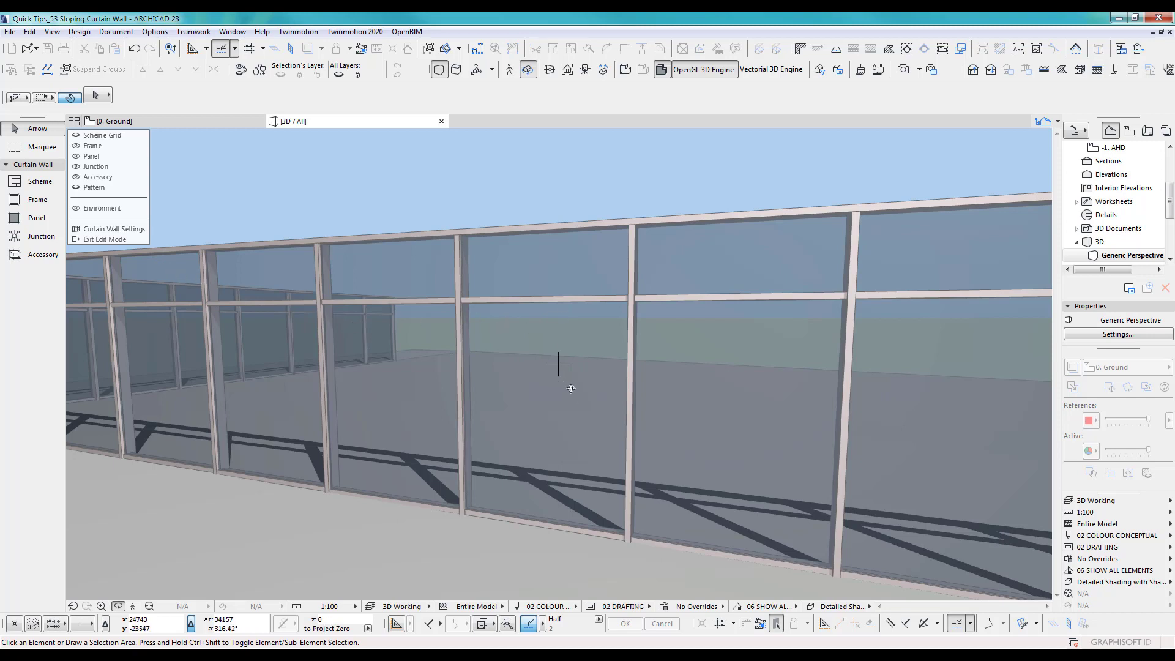
shift+middle_drag(571, 375, 569, 375)
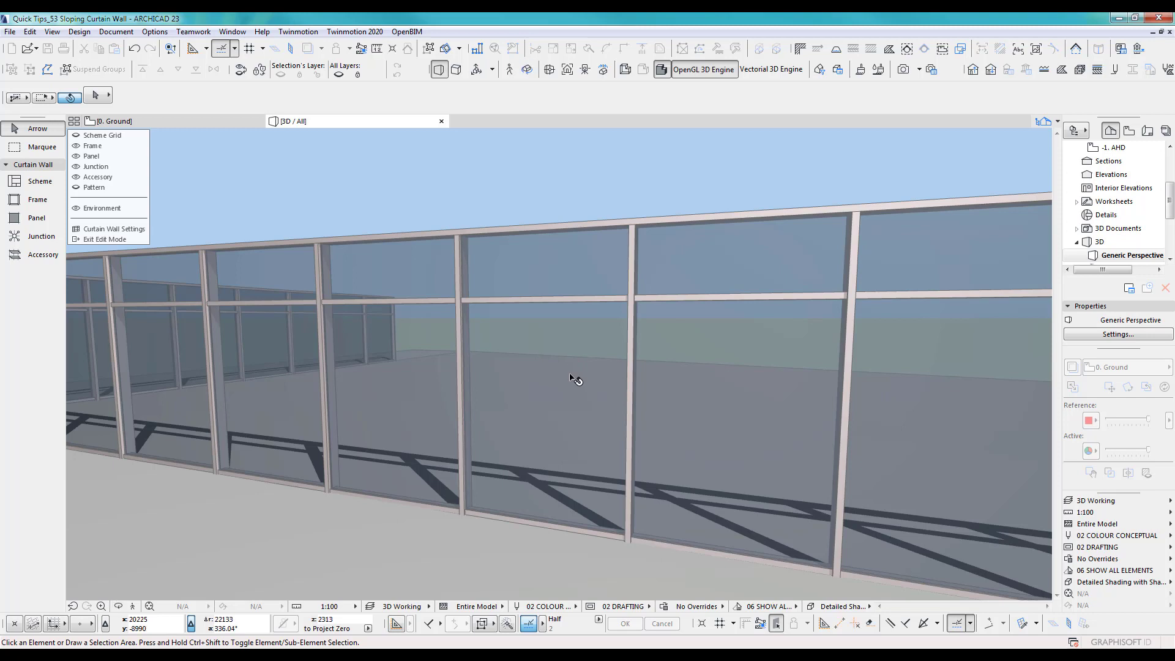
- Swap the selected lower glass panel for a CW Door Revolving 23 panel with Glass leaves
click(565, 420)
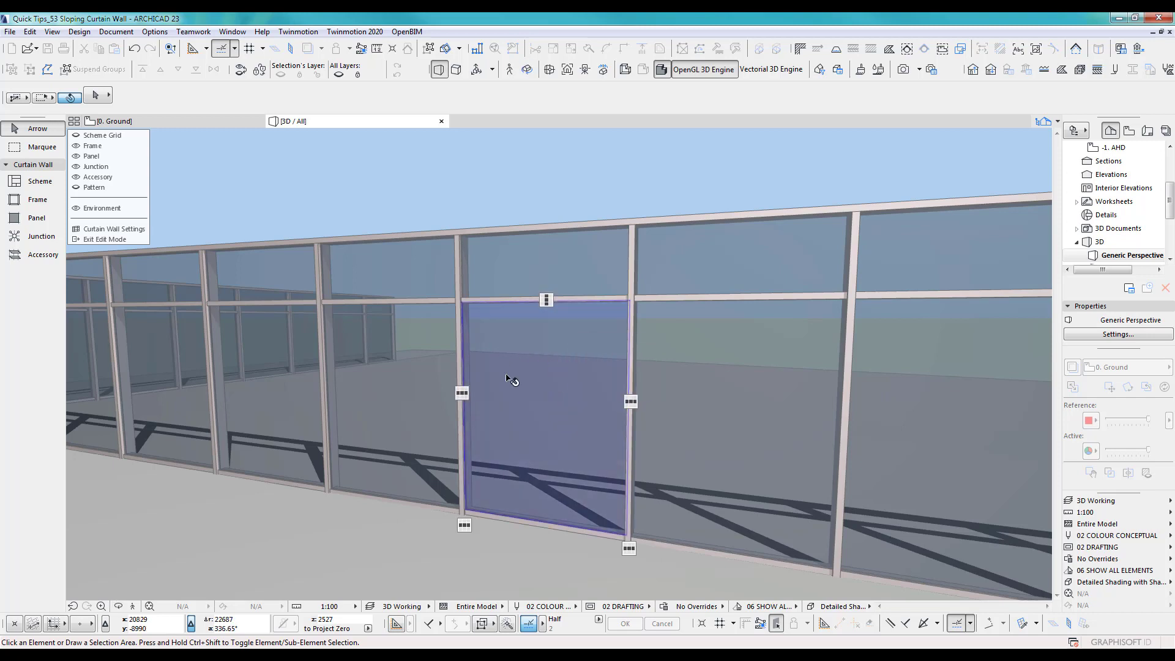
click(535, 392)
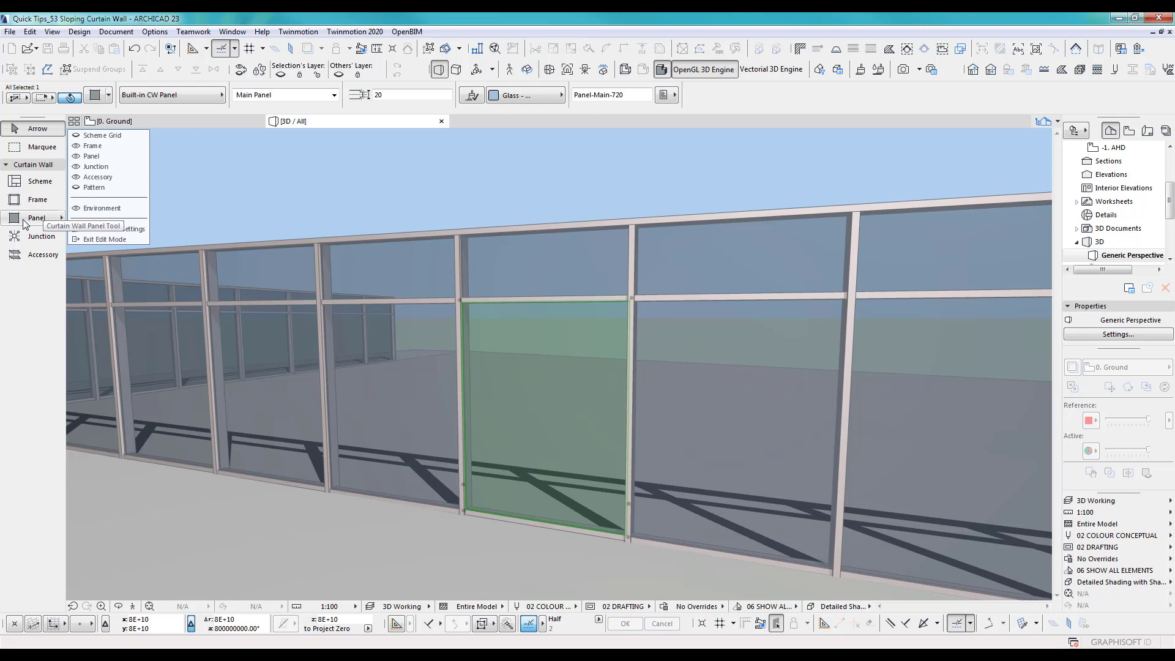
click(95, 96)
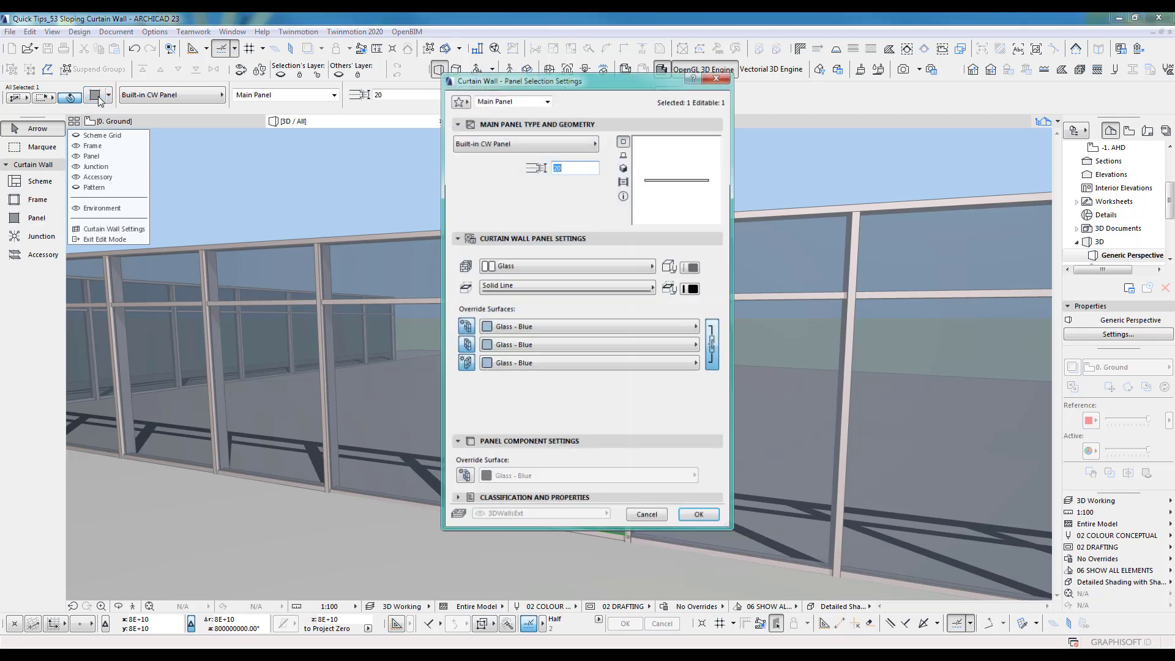
click(509, 145)
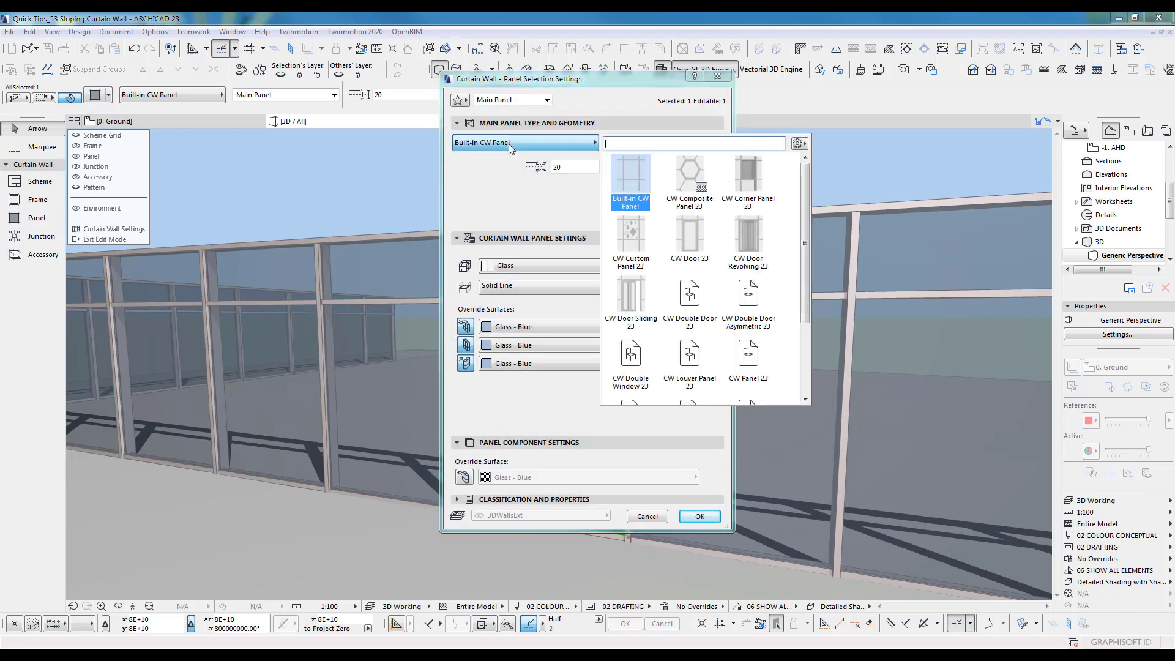
click(748, 236)
click(571, 381)
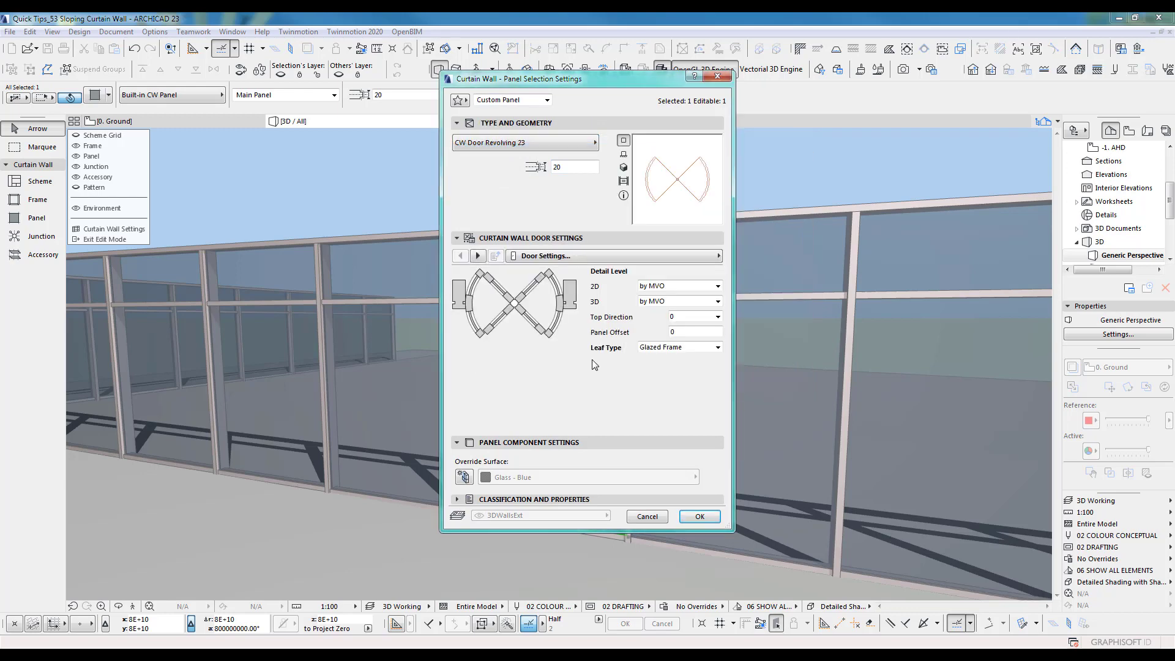
click(624, 167)
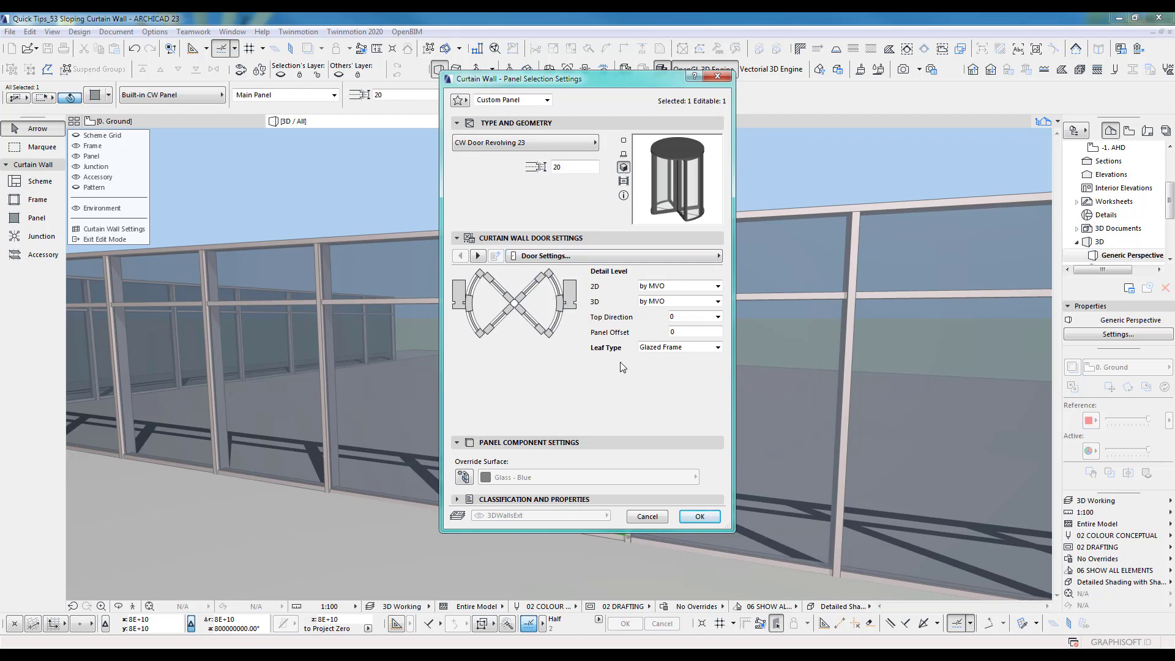
click(676, 348)
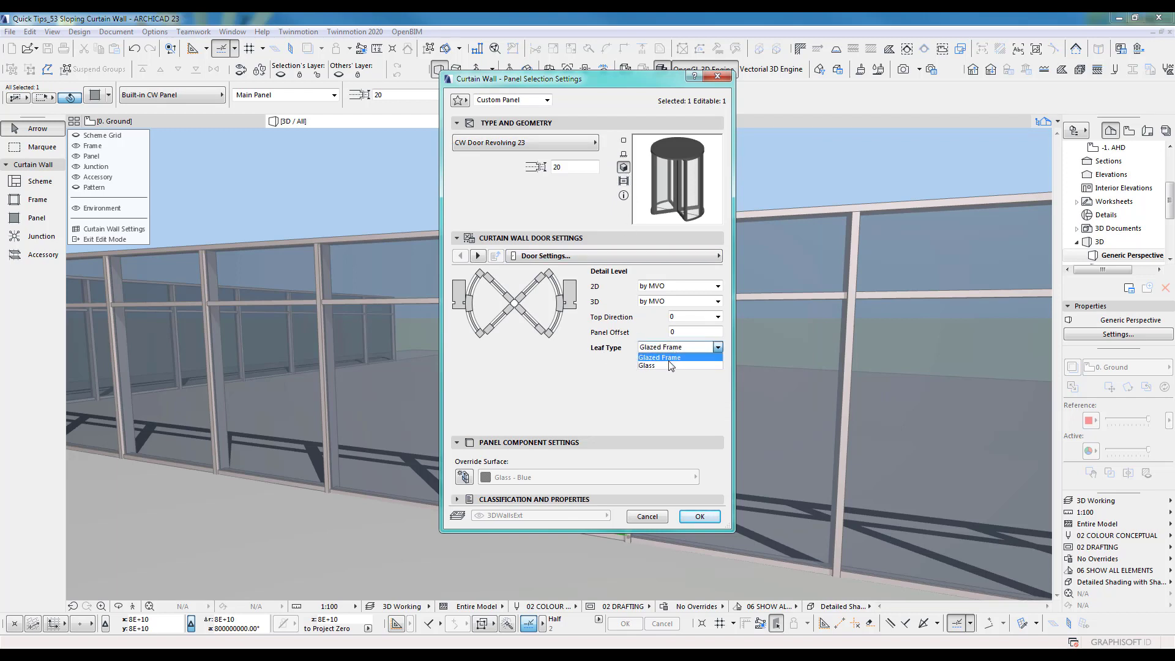
click(670, 366)
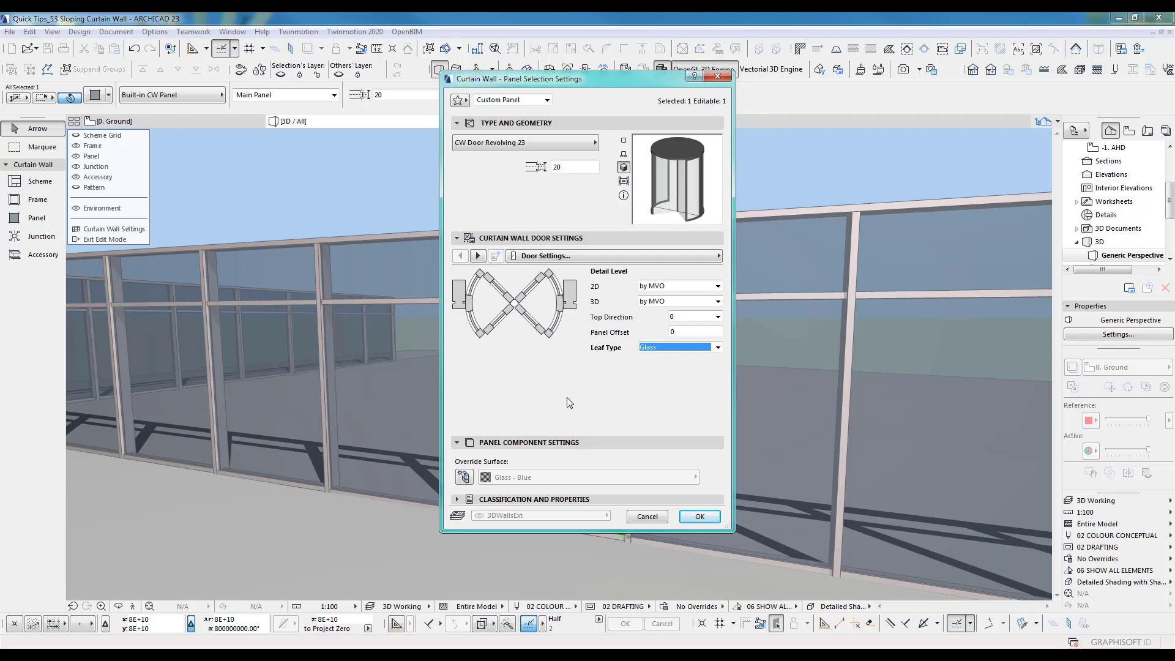
click(700, 516)
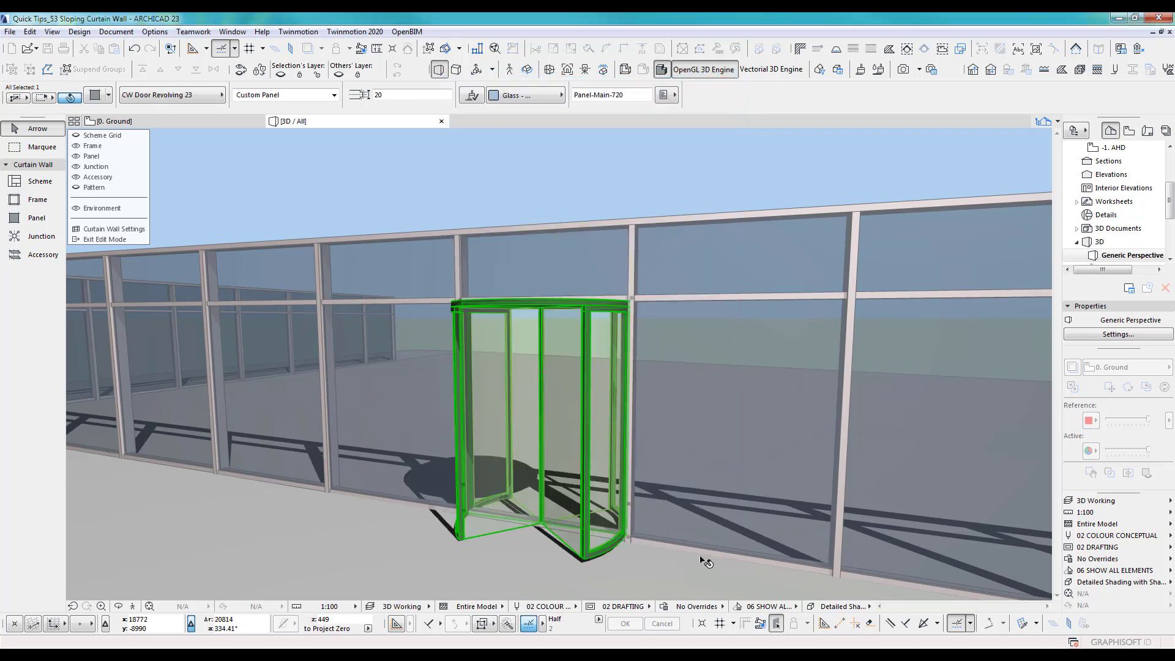
- Delete the transom frame running along the floor at the revolving door's base
key(o)
drag(657, 411, 562, 436)
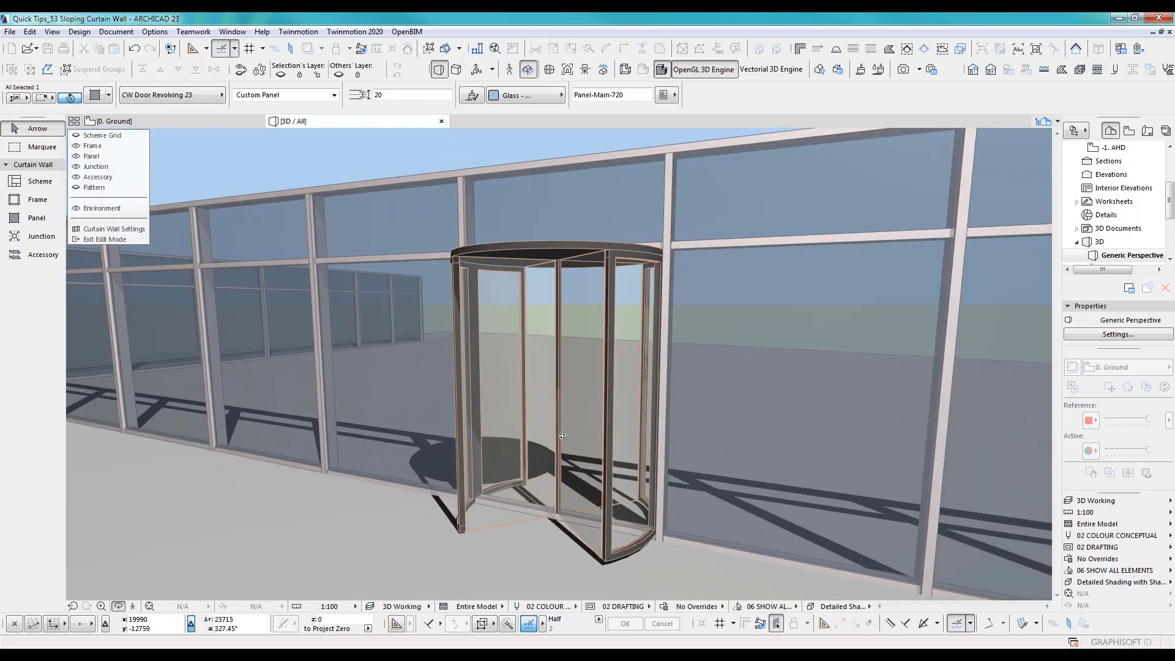
middle_drag(592, 444, 589, 401)
scroll(569, 491, up, 3)
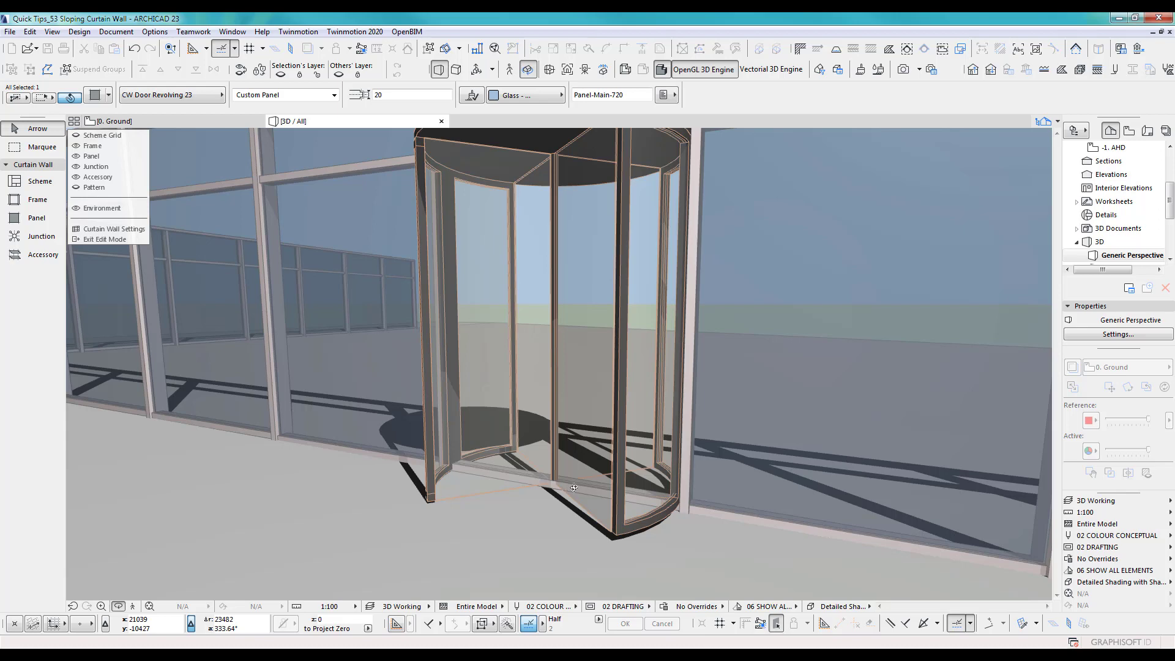
scroll(557, 490, up, 4)
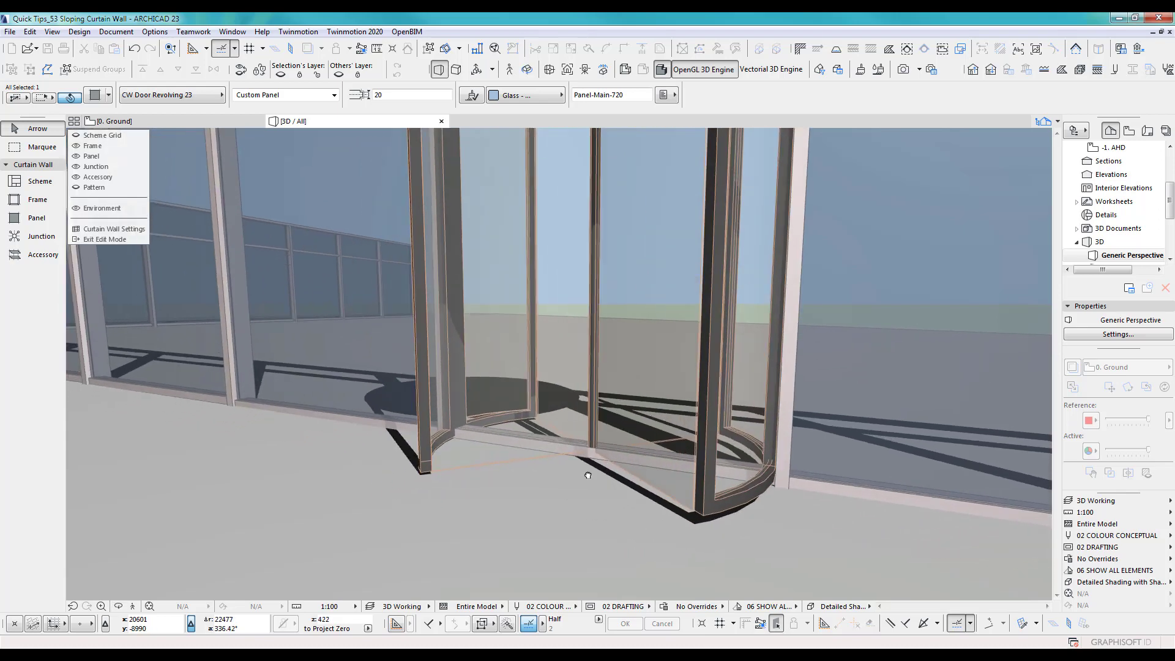
click(592, 458)
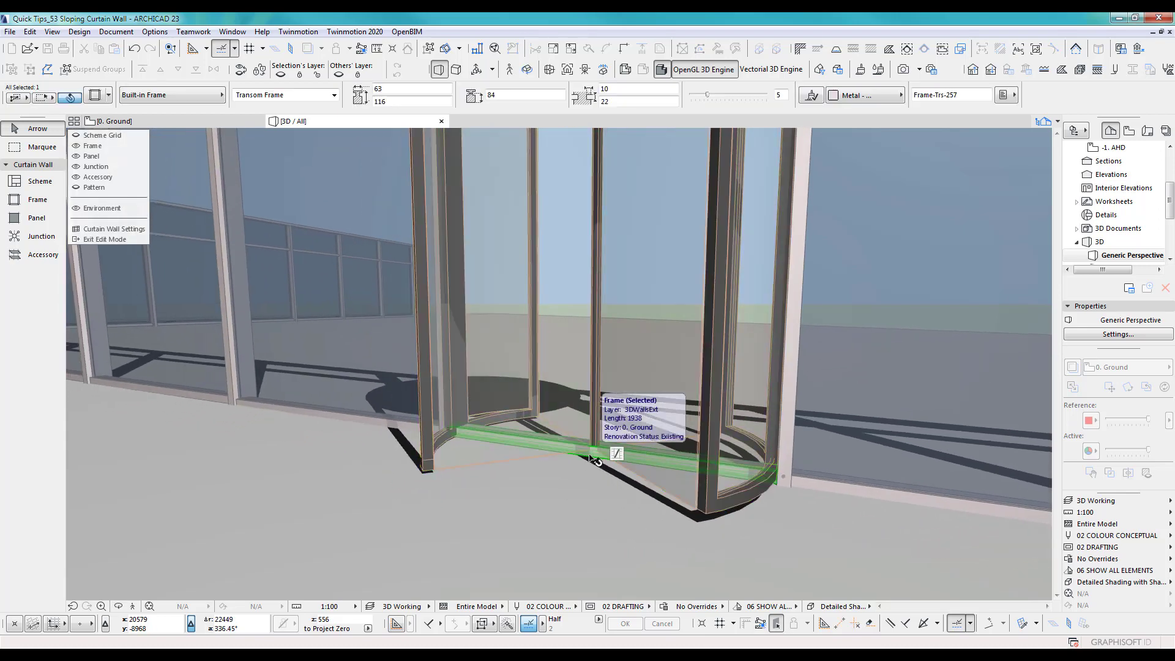
key(Delete)
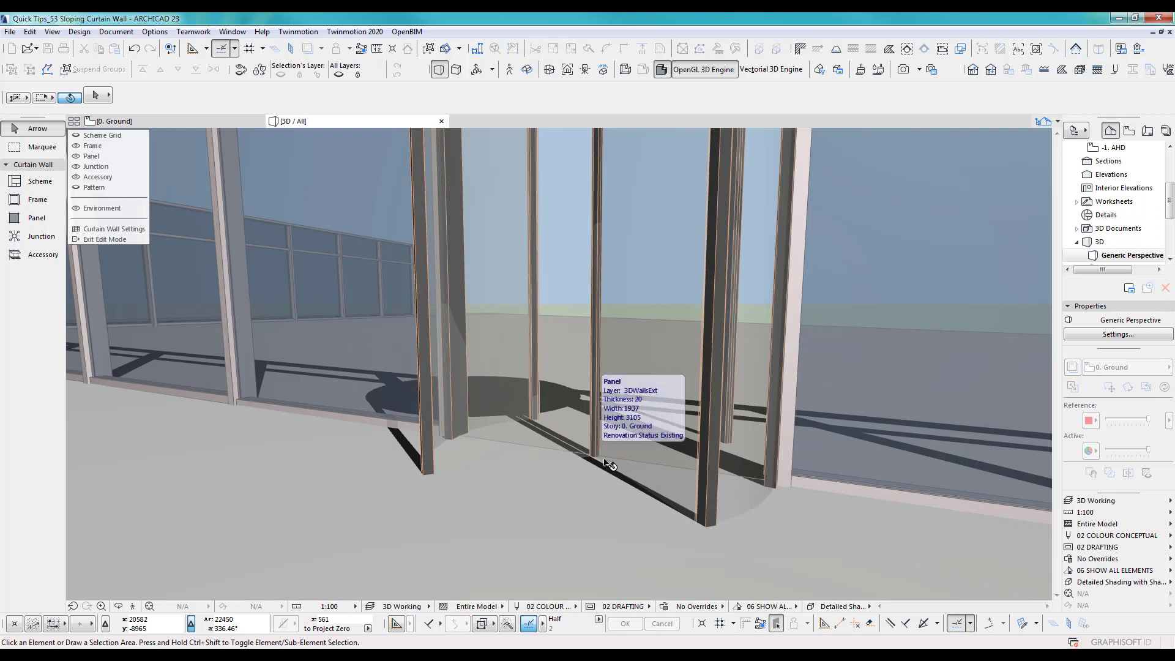
- Select the glass panel directly above the revolving door
mouse_move(844, 490)
mouse_down()
mouse_move(858, 498)
mouse_move(702, 491)
mouse_up()
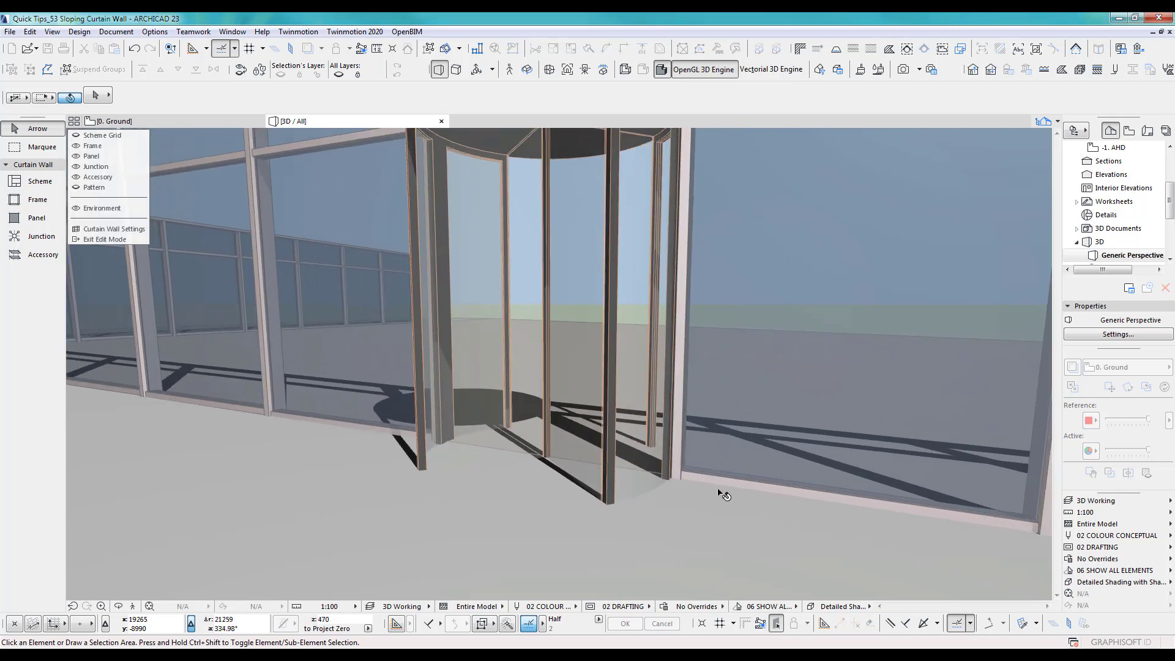
scroll(570, 465, down, 5)
drag(569, 468, 651, 474)
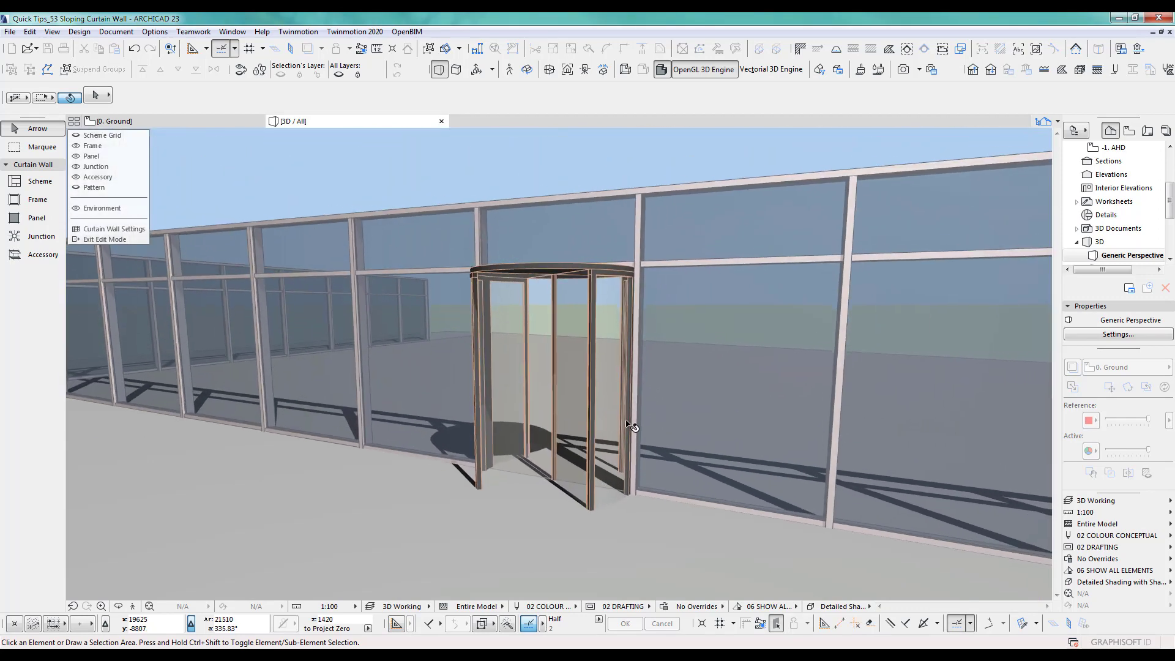
click(744, 403)
middle_drag(709, 382, 652, 406)
click(502, 267)
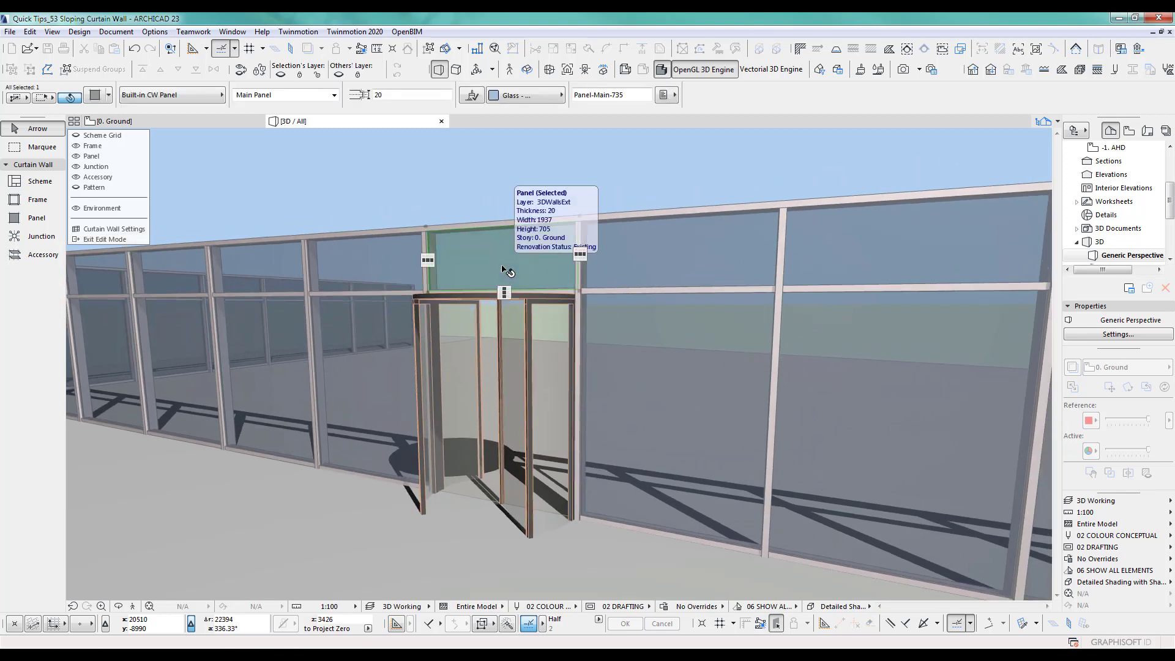
- Convert the panel above the revolving door into a CW Louver Panel 23
key(ctrl+t)
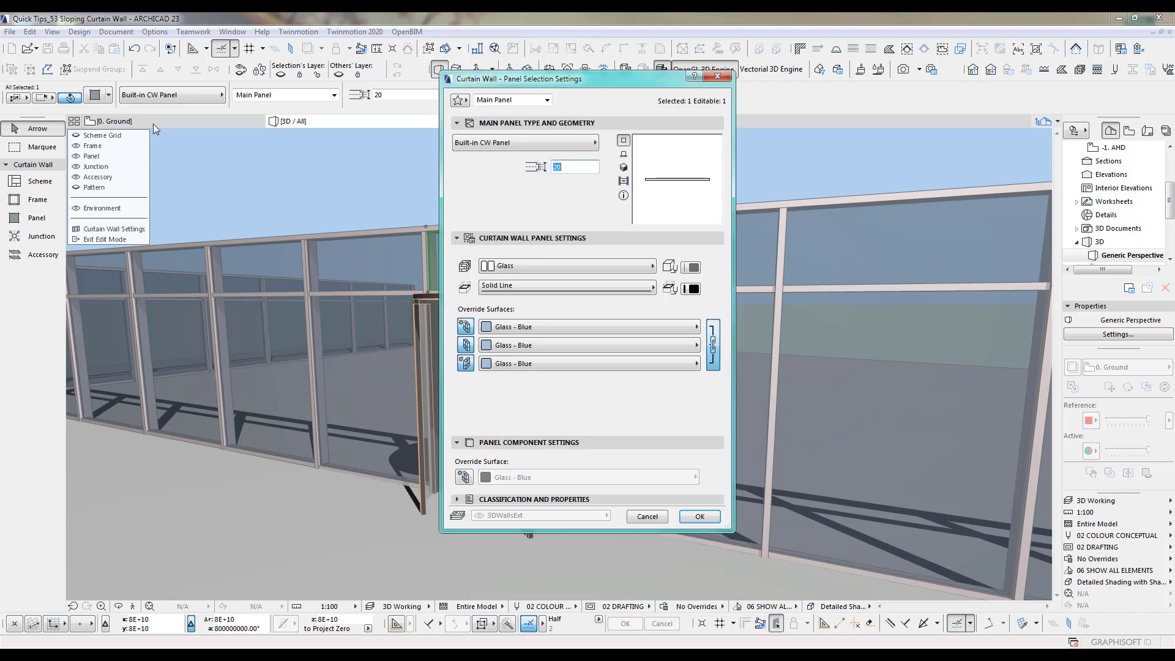
click(496, 142)
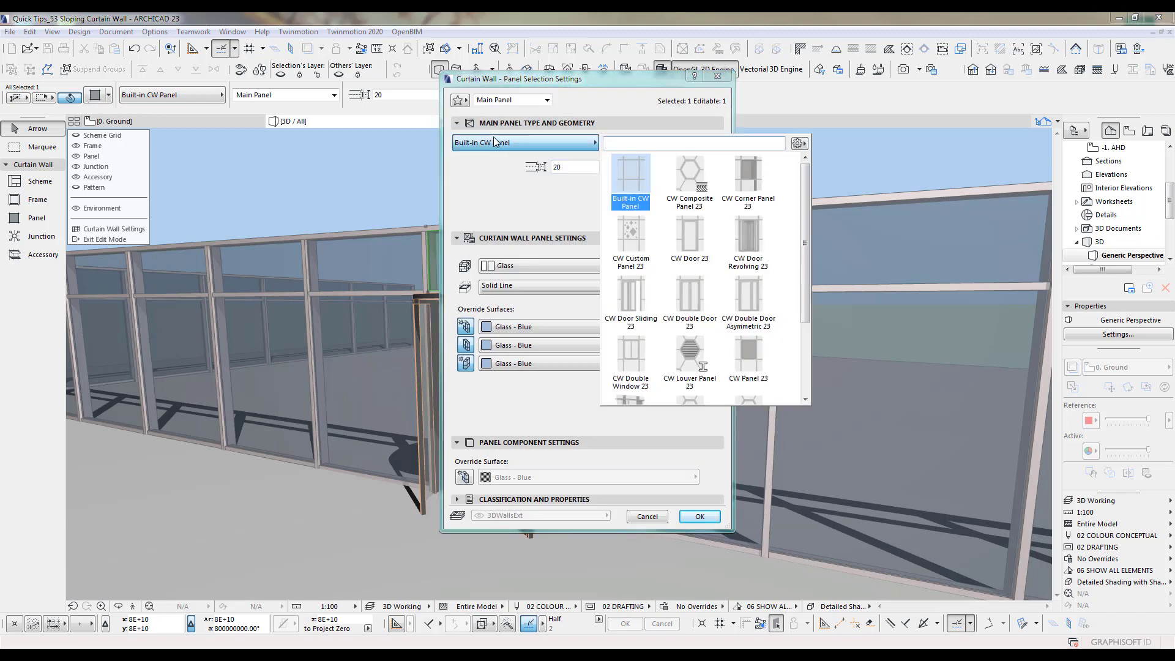
drag(805, 278, 807, 358)
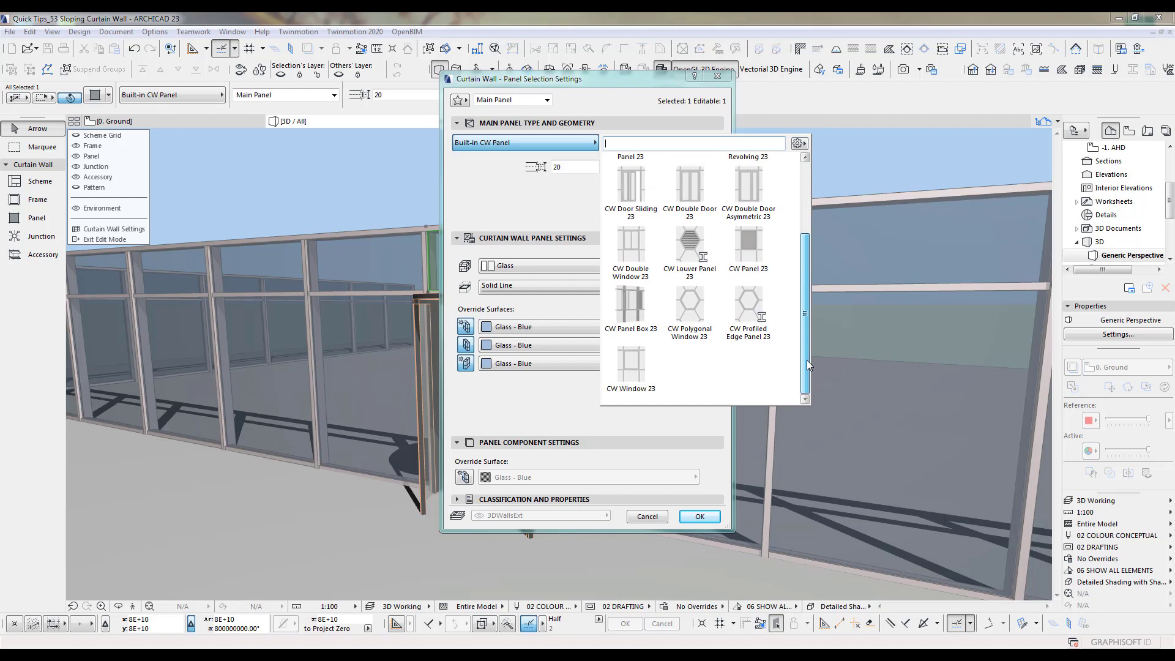
click(689, 252)
click(671, 259)
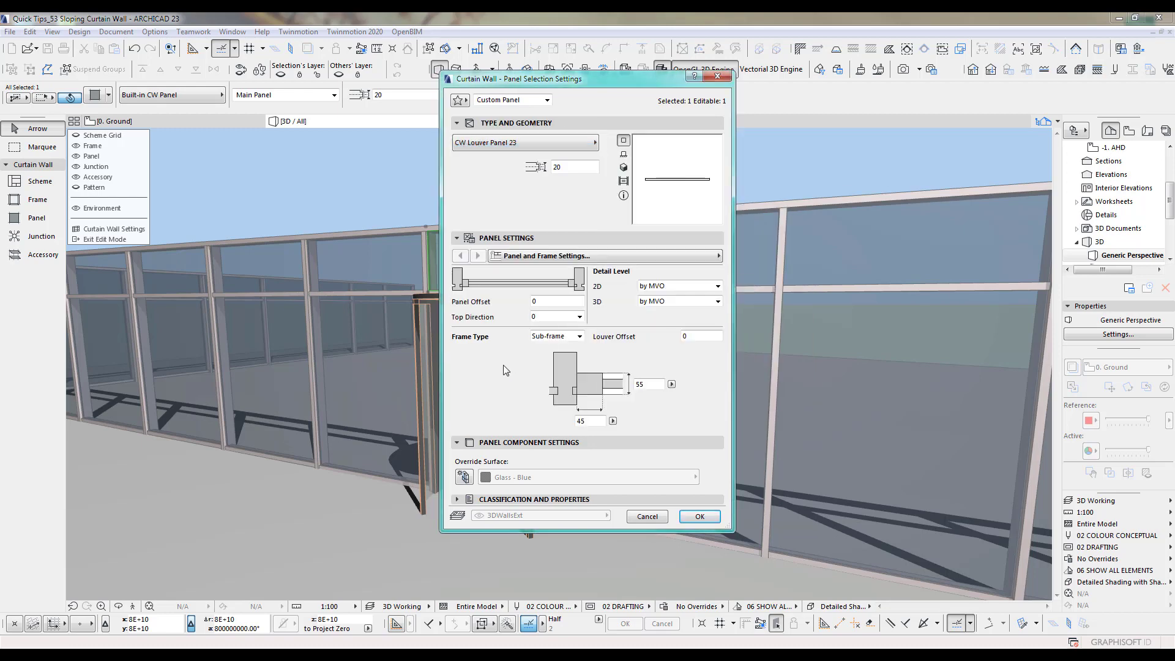
click(624, 168)
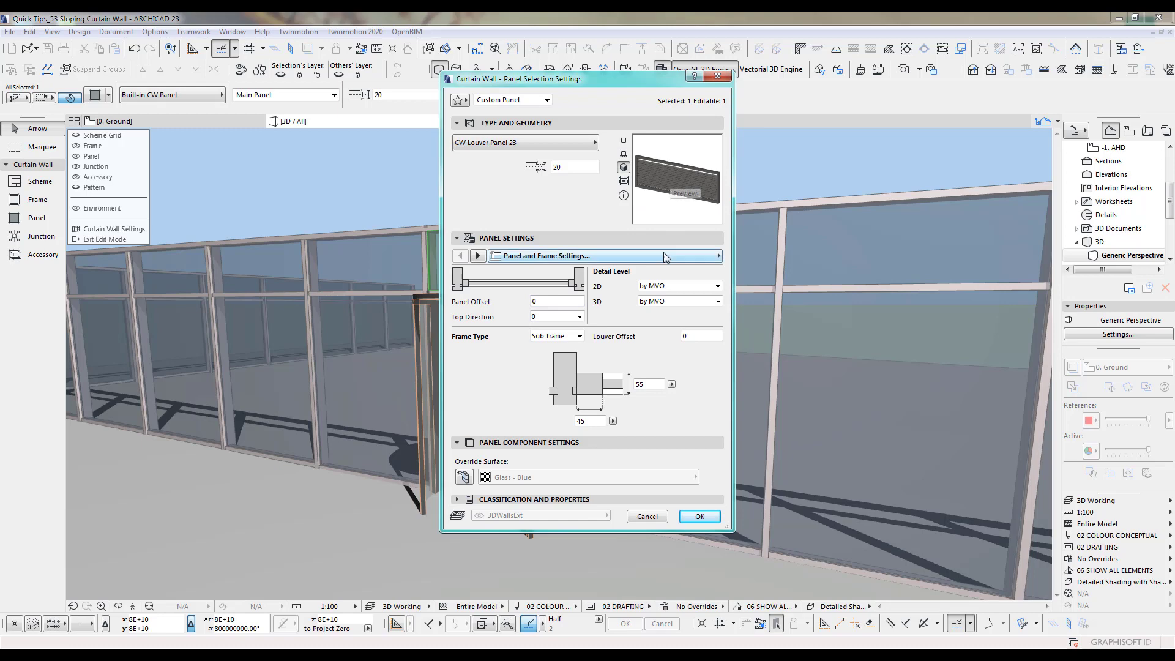
click(701, 517)
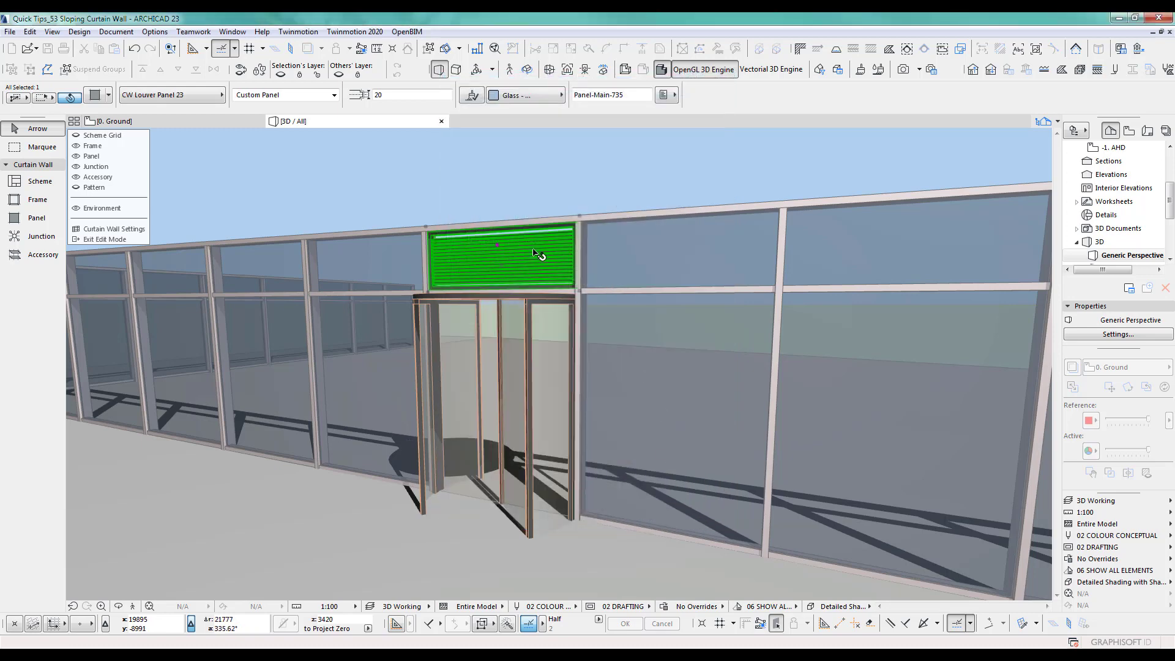
- Zoom in on the new louvre panel and reopen its panel settings with Ctrl+T
scroll(536, 253, up, 5)
scroll(529, 262, down, 5)
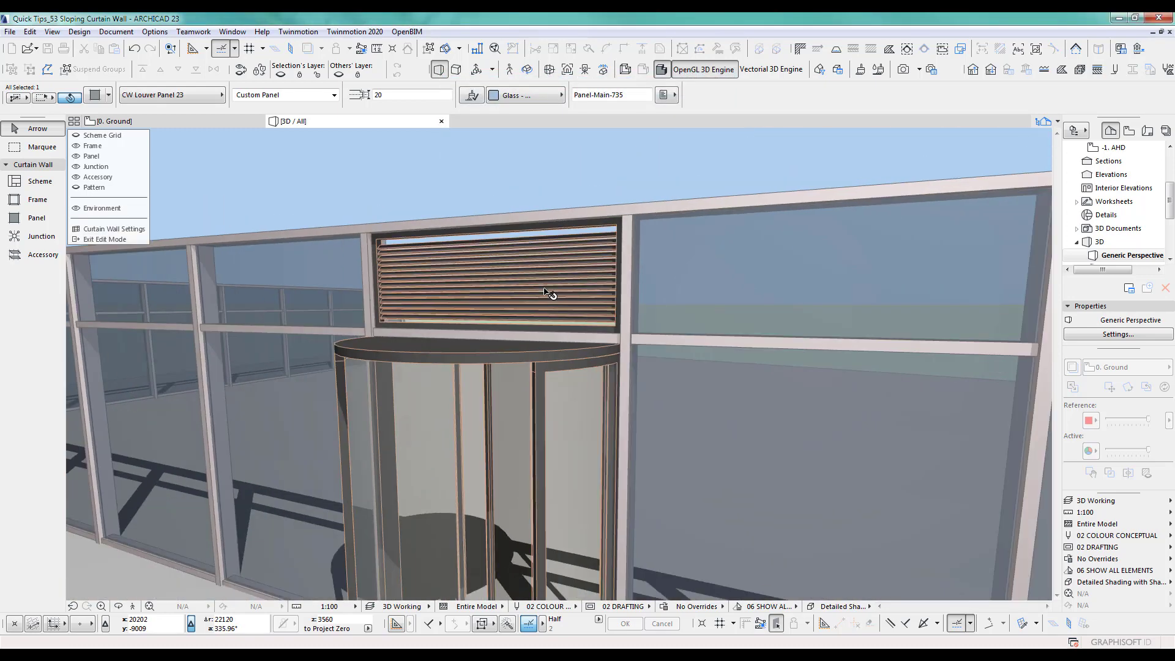
scroll(597, 222, up, 2)
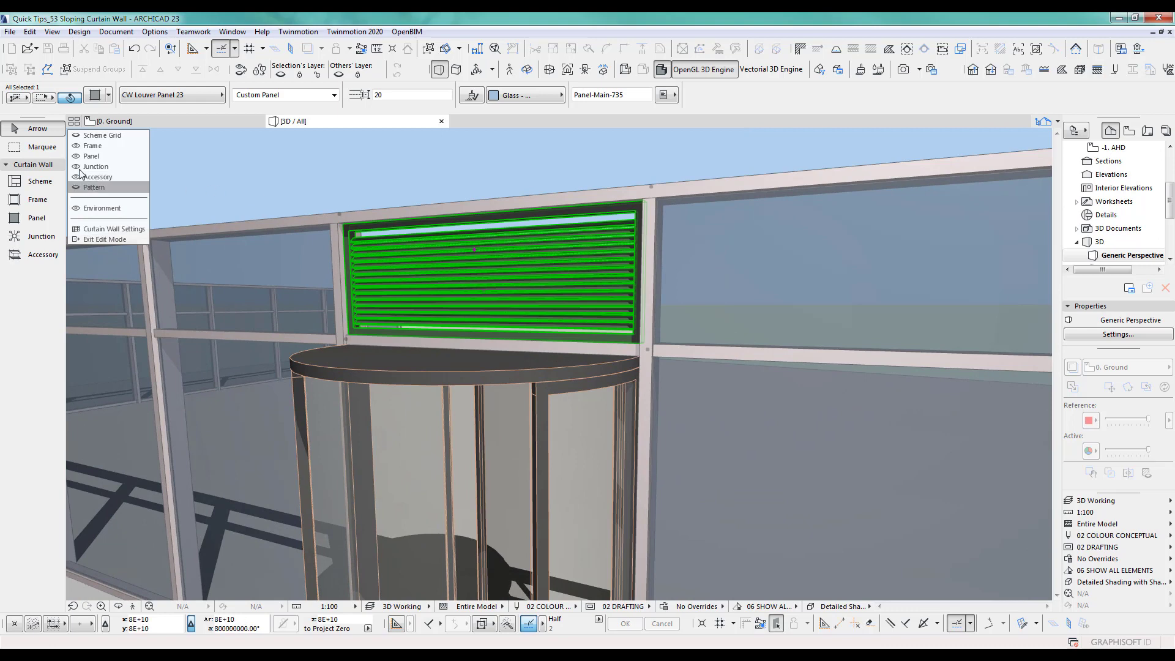
key(ctrl+t)
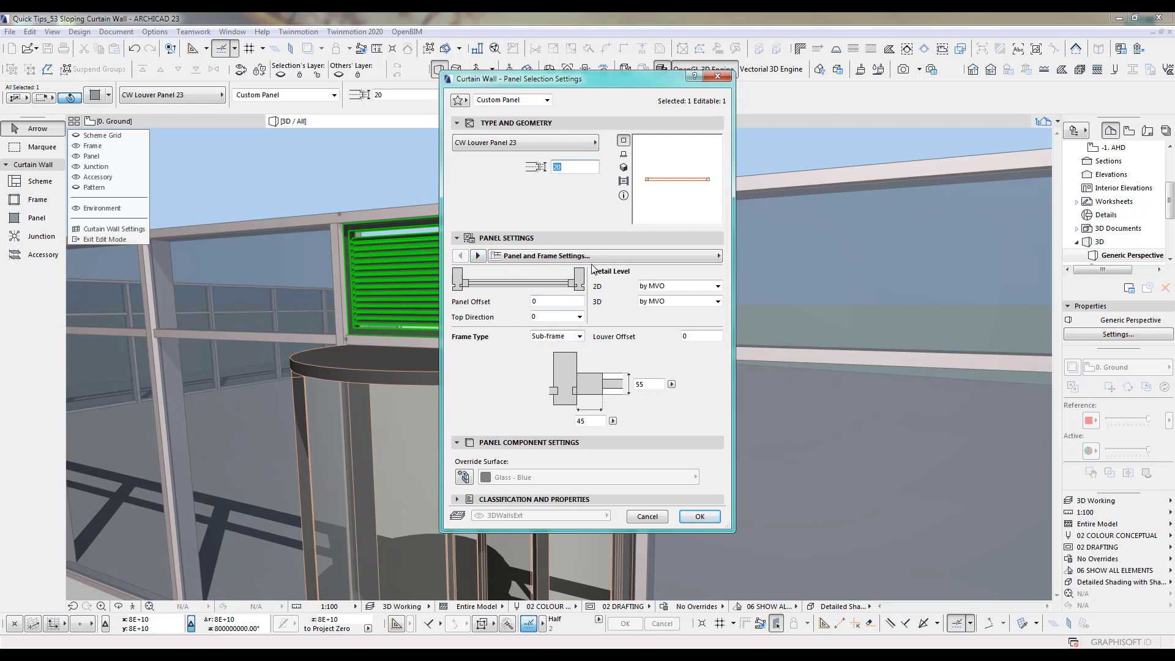
- Keep the Sub-frame frame type and switch the louvres to Automatic Distribution instead of 40 spacing
click(624, 167)
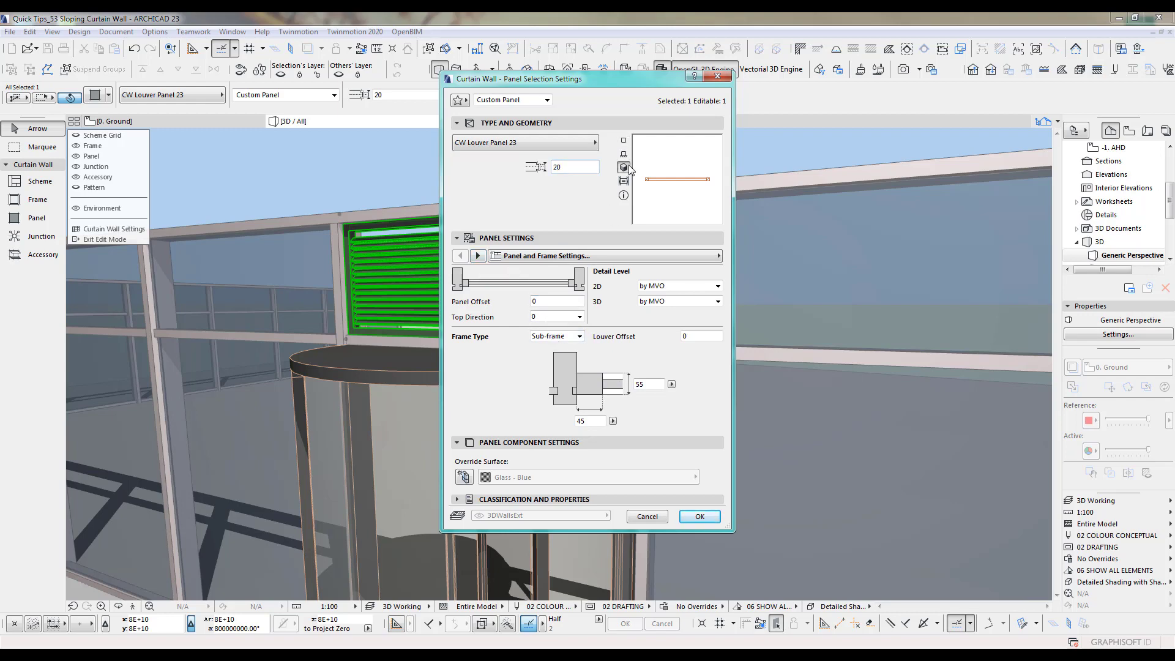
click(579, 337)
click(575, 346)
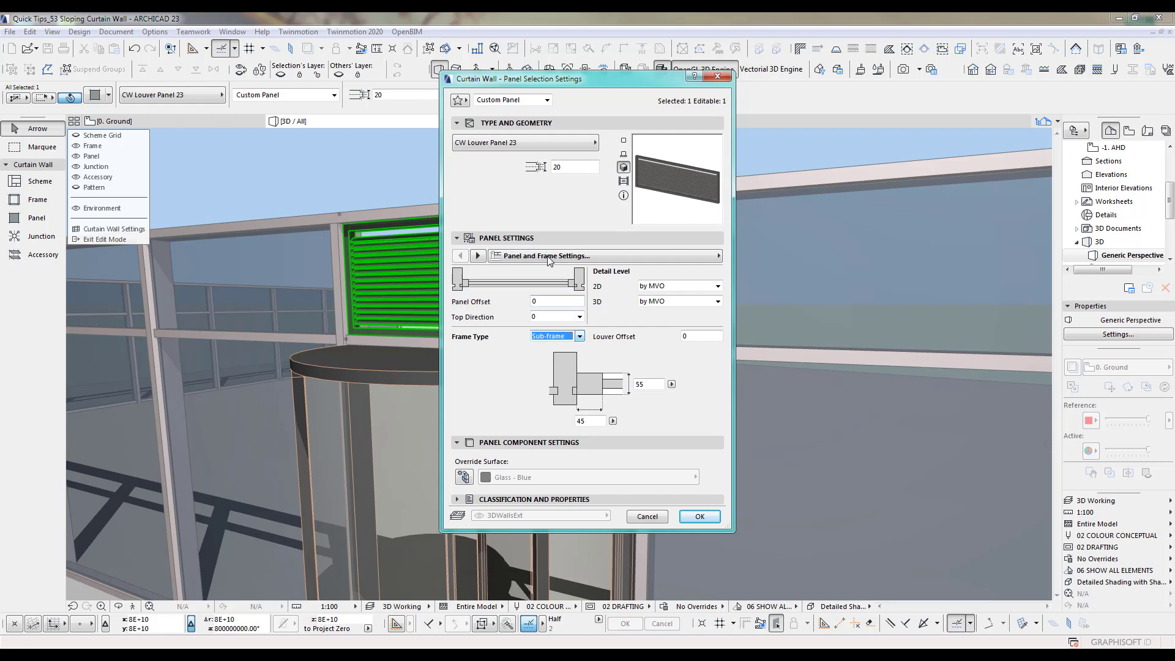
click(478, 256)
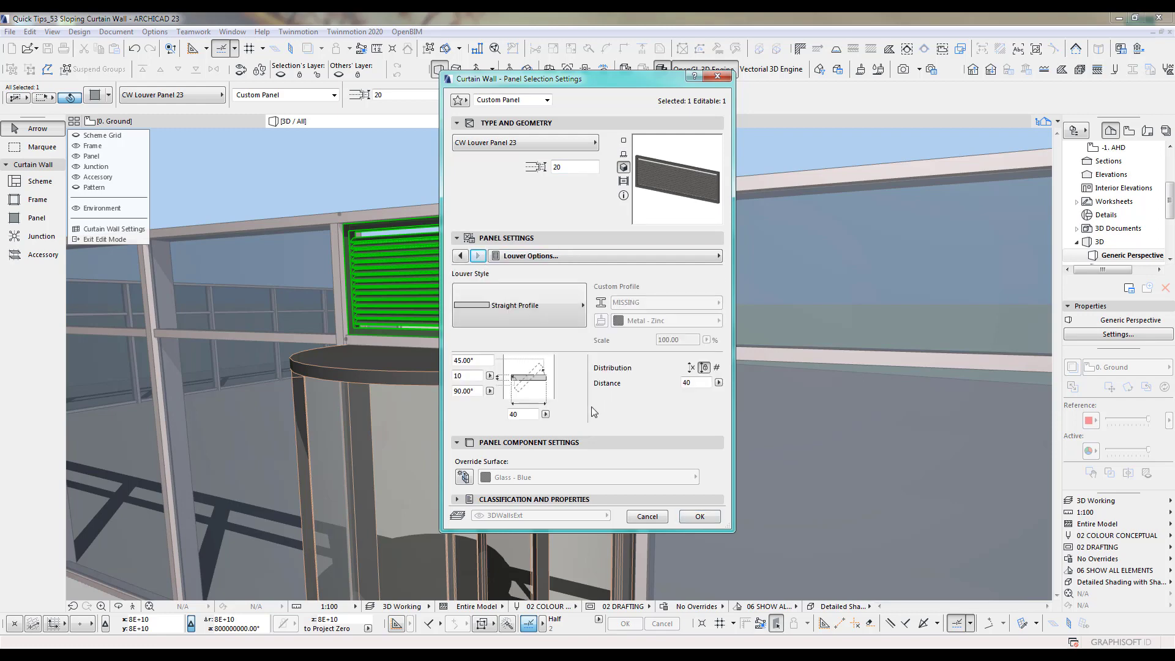
click(691, 368)
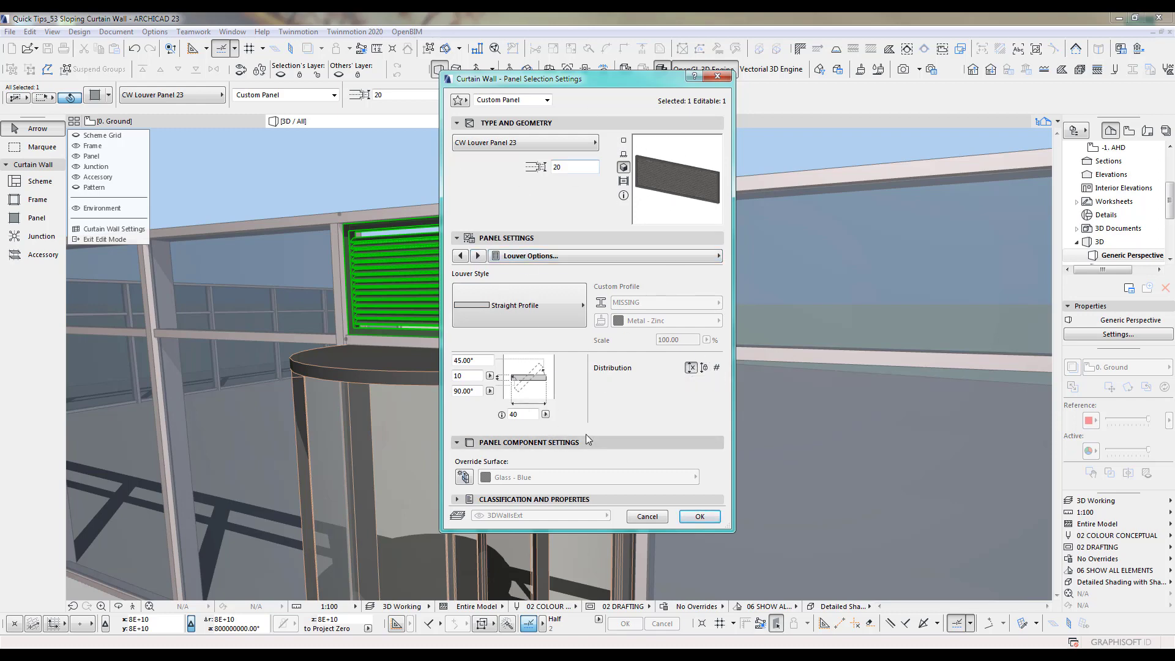
- Apply the updated louvre panel settings and pull the view back to the wall
click(690, 518)
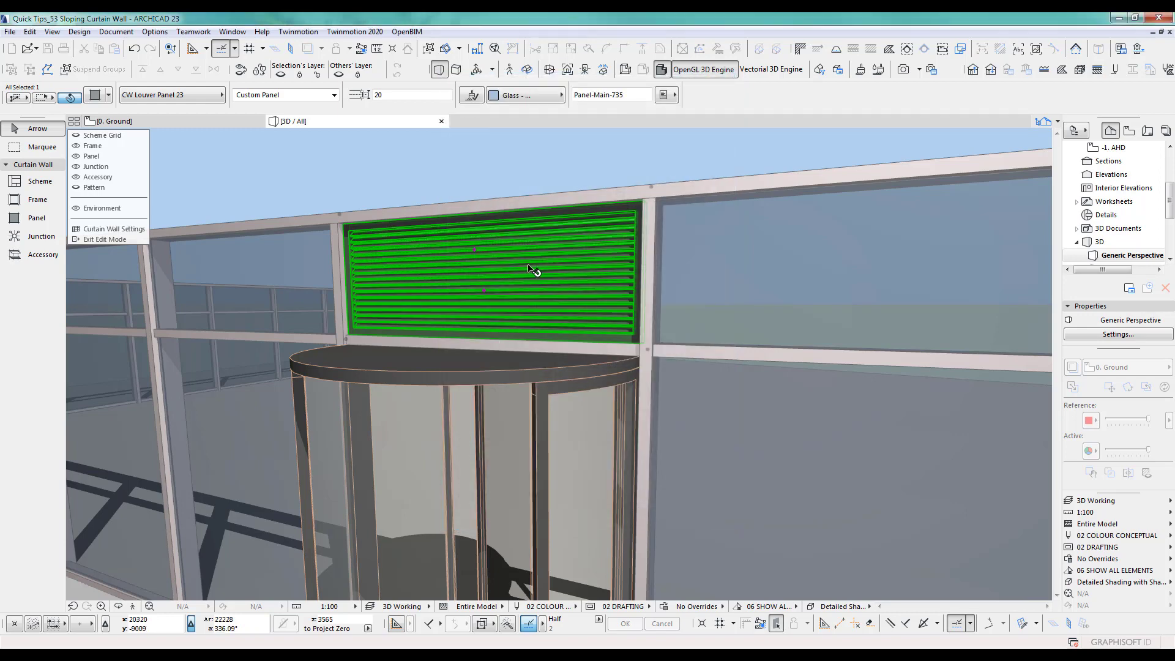
scroll(573, 286, down, 6)
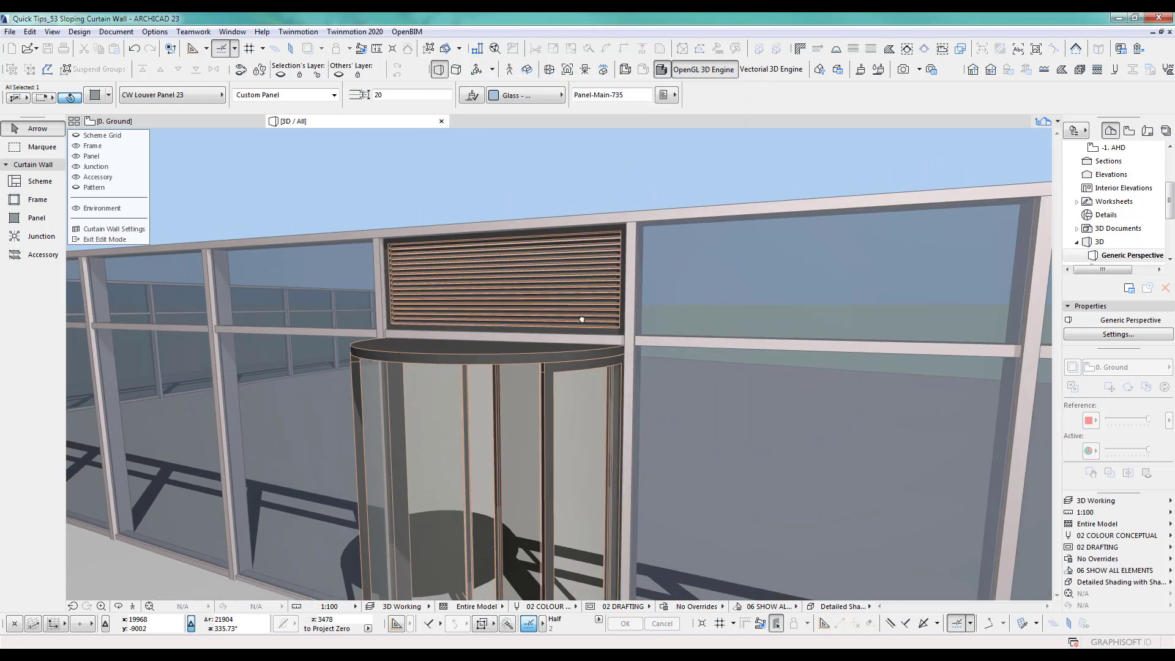
middle_drag(588, 265, 511, 247)
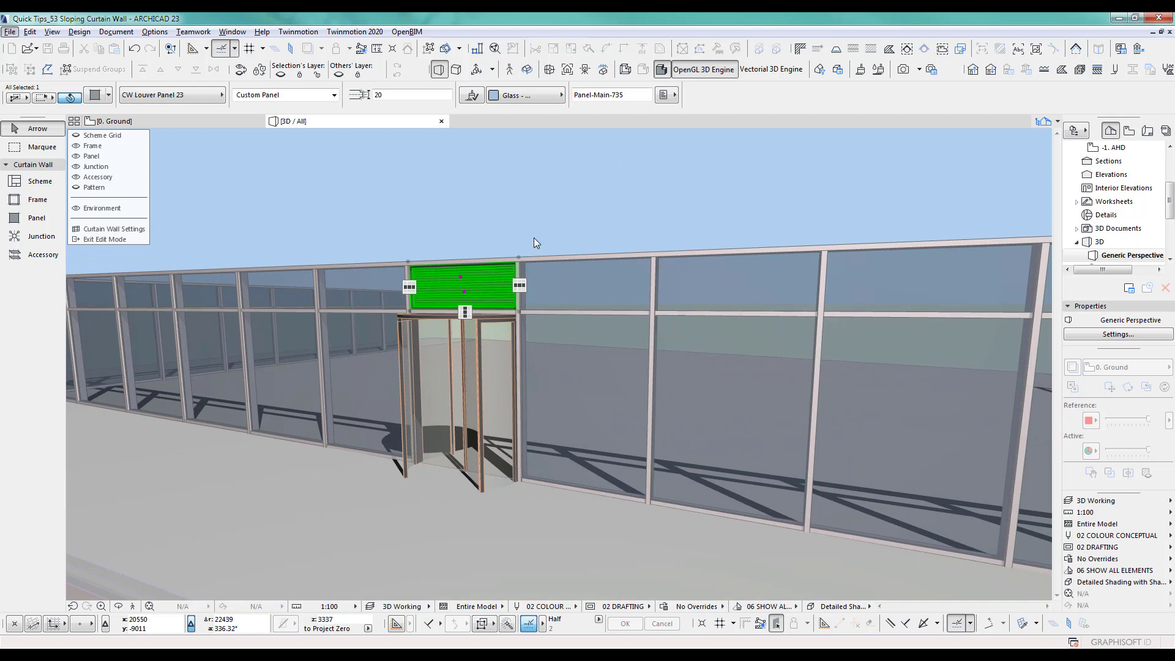
- Transfer the louvre settings to the next three top-row panels, giving four louvres side by side
alt+click(487, 284)
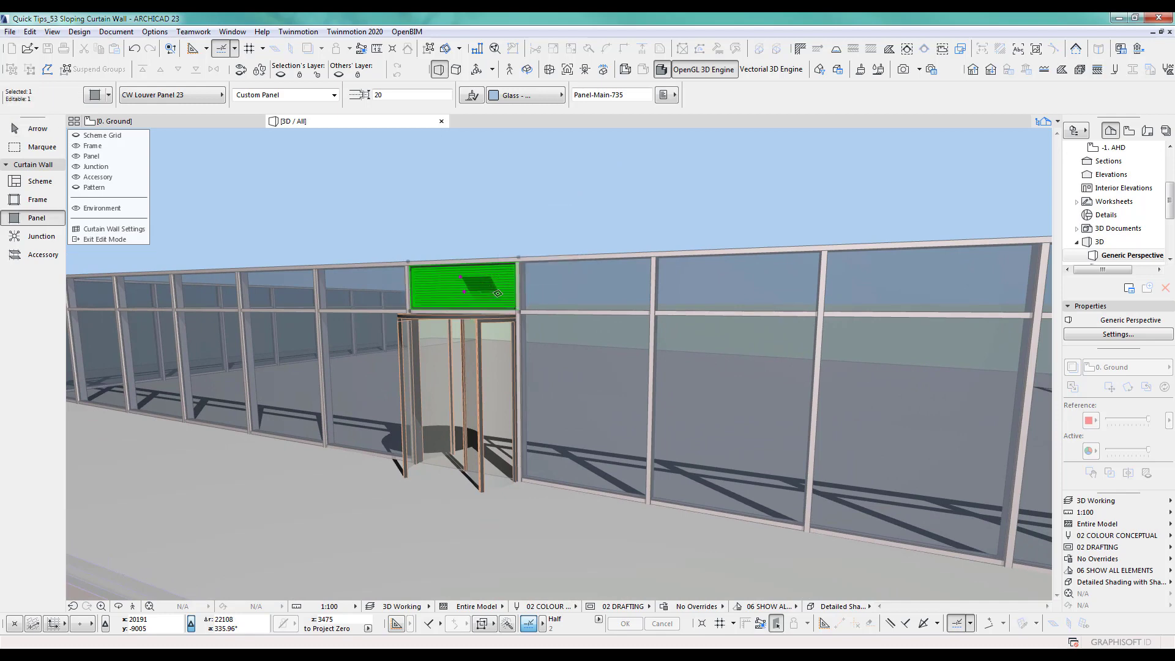
ctrl+alt+click(584, 287)
right_click(709, 282)
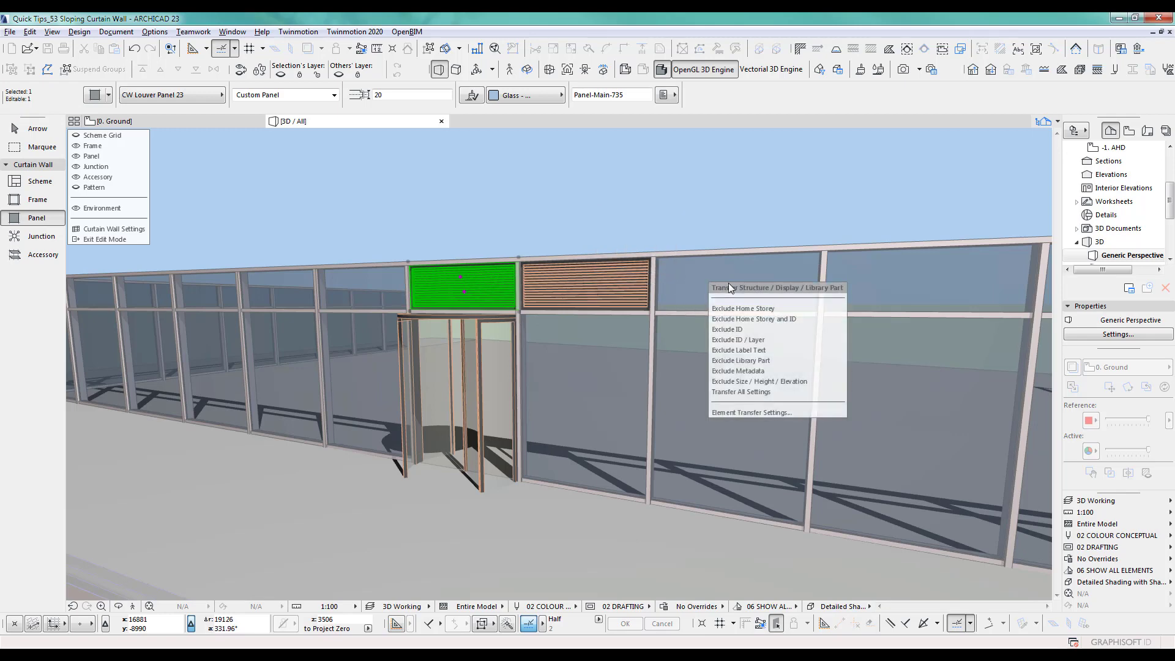
click(792, 199)
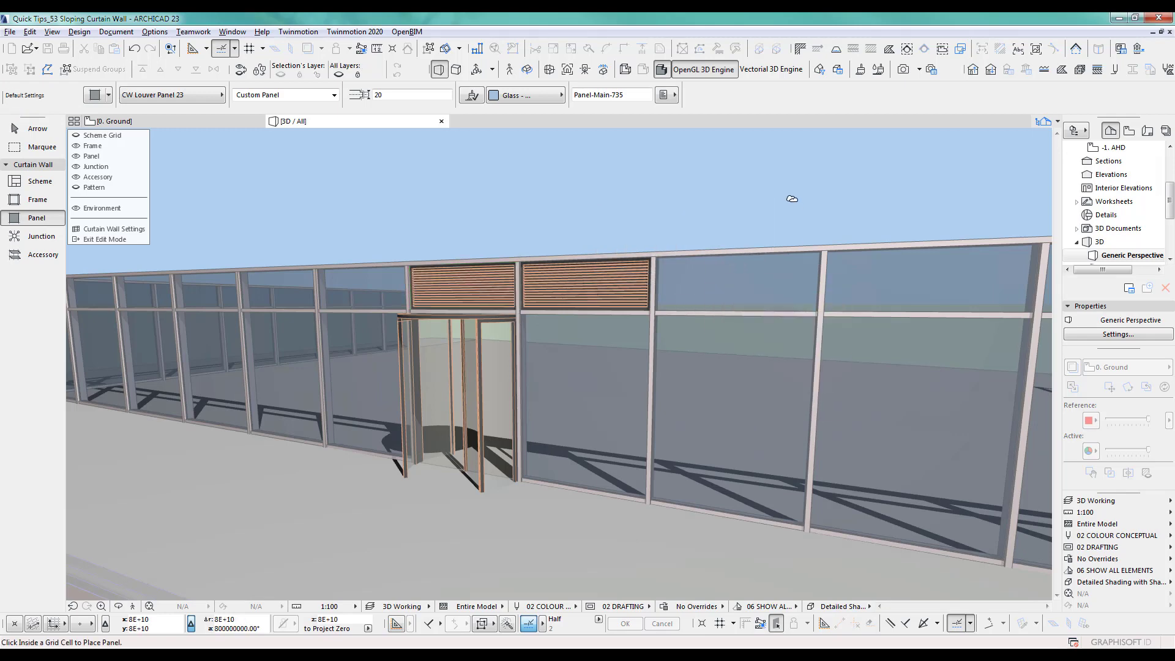
ctrl+alt+click(725, 290)
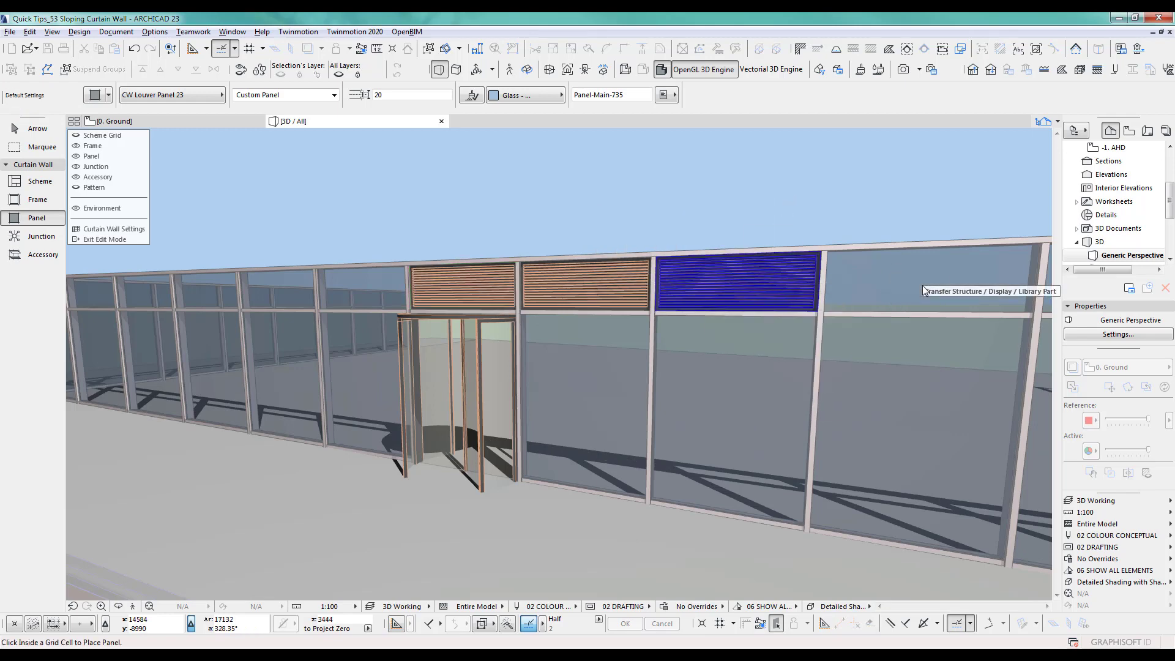
ctrl+alt+click(862, 281)
scroll(579, 333, down, 4)
middle_drag(566, 347, 538, 343)
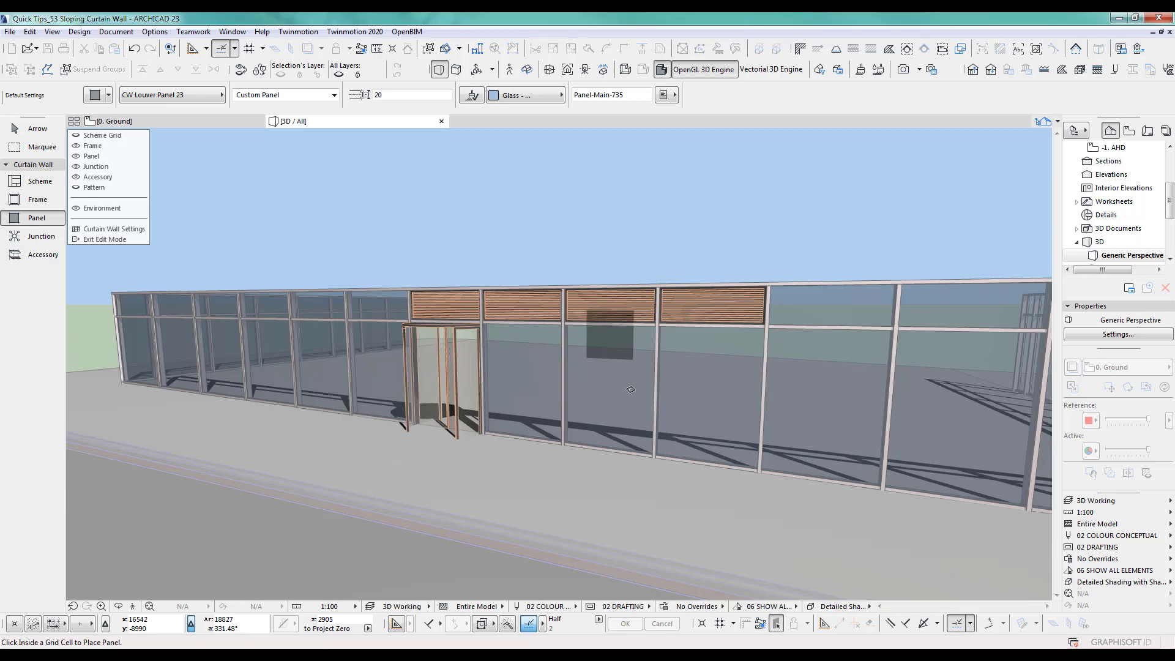
scroll(627, 389, up, 5)
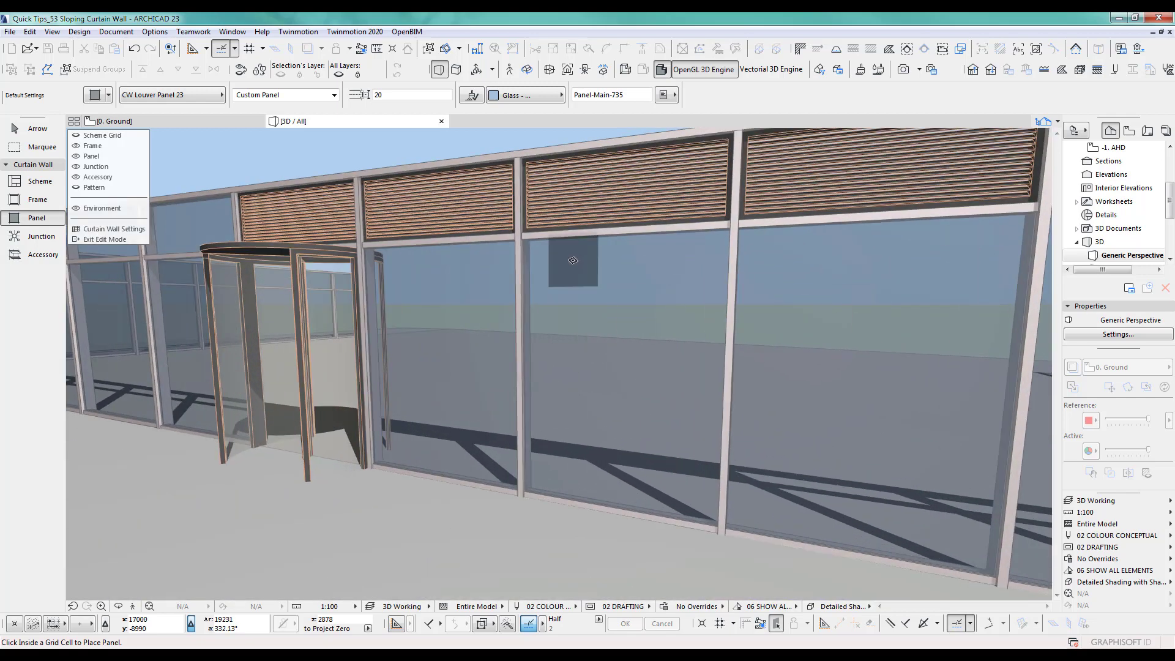
click(40, 134)
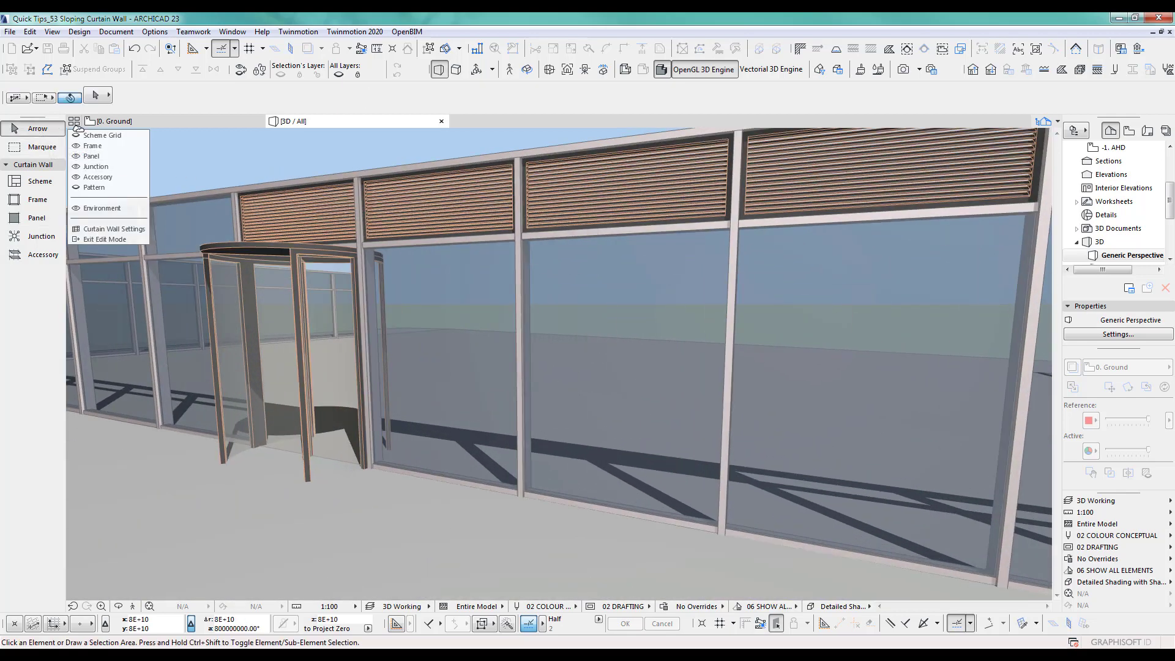
- Multiply the transom beside the revolving door into 2 copies, splitting that glass bay into three
middle_drag(446, 336, 551, 326)
scroll(552, 326, up, 2)
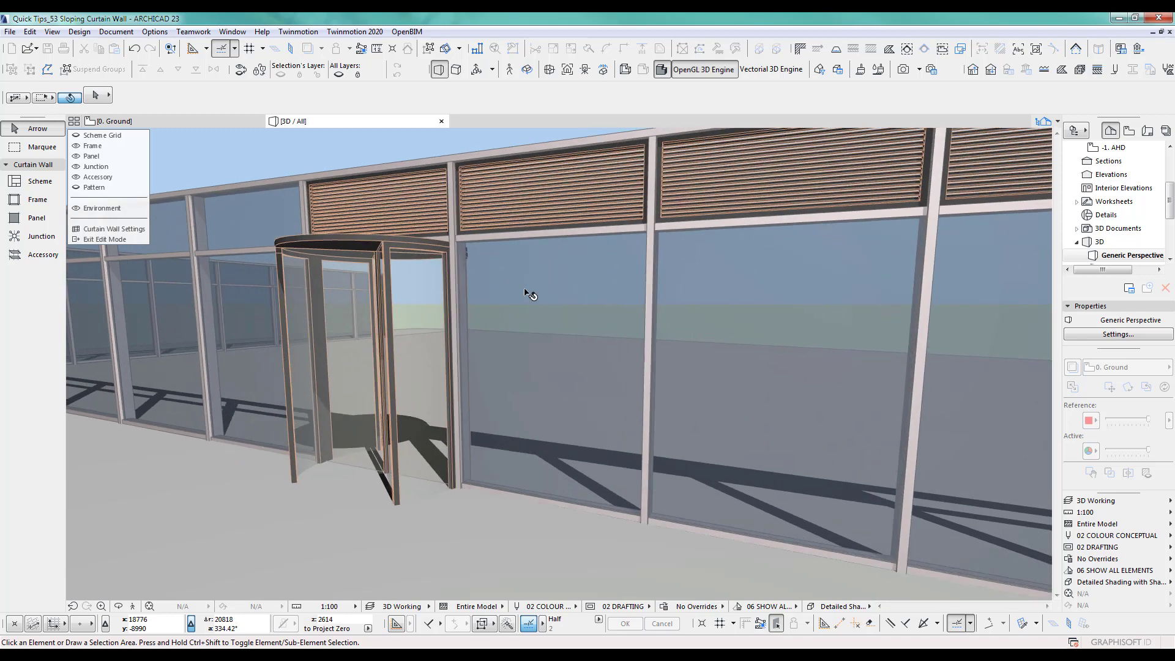
click(548, 235)
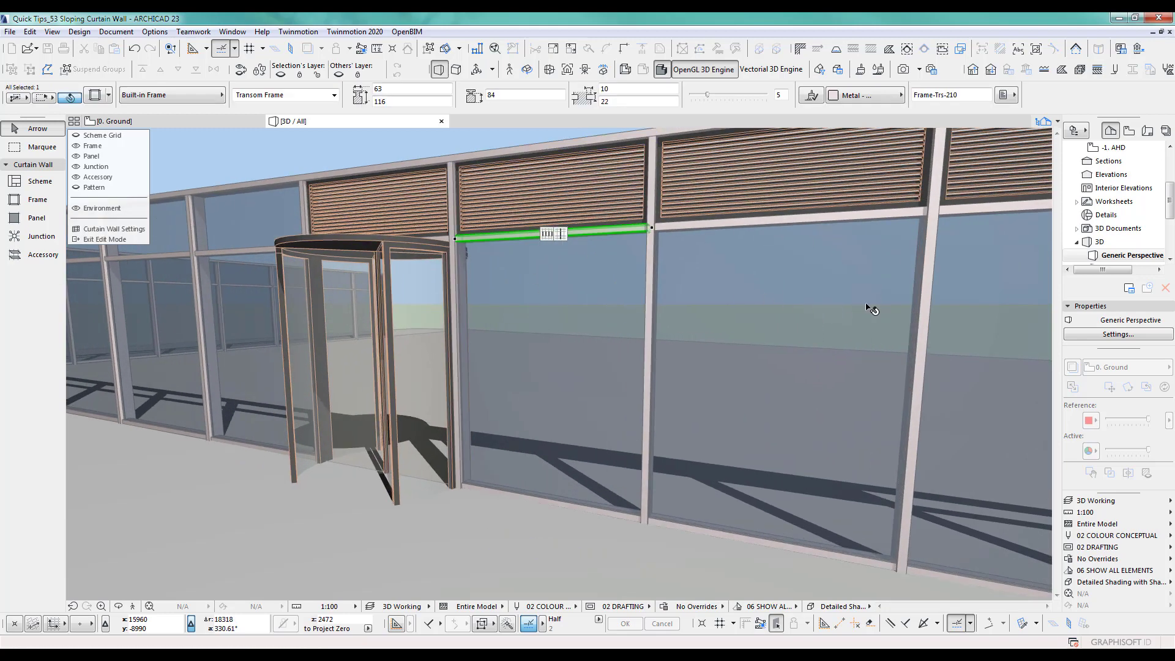
key(ctrl+u)
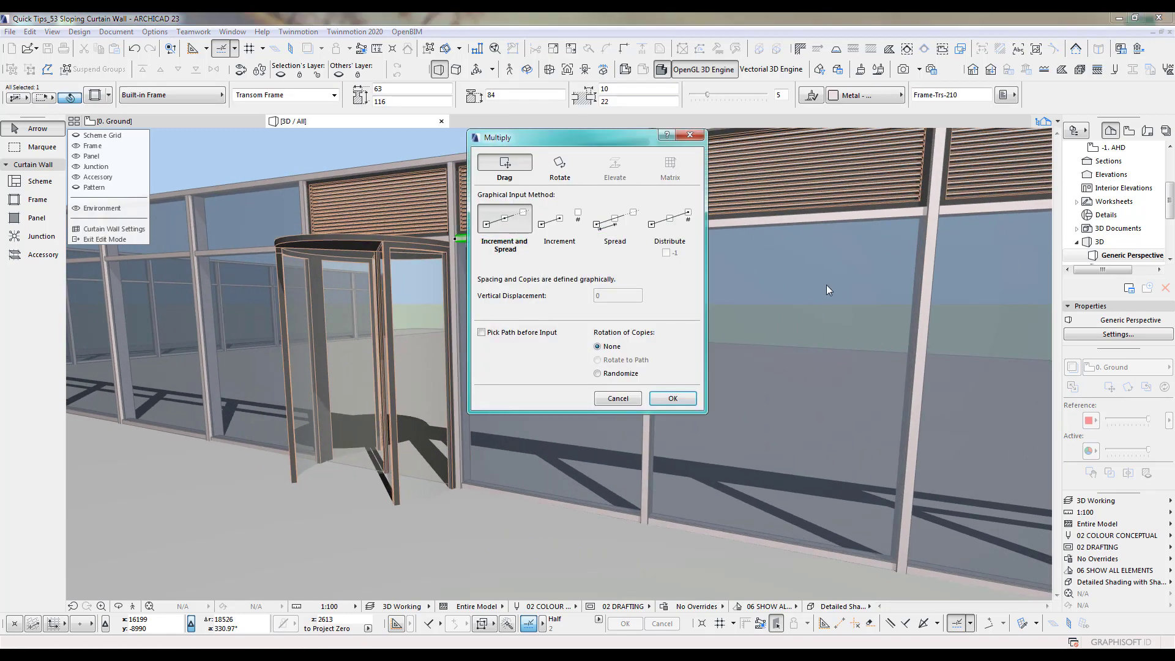
drag(581, 150, 882, 162)
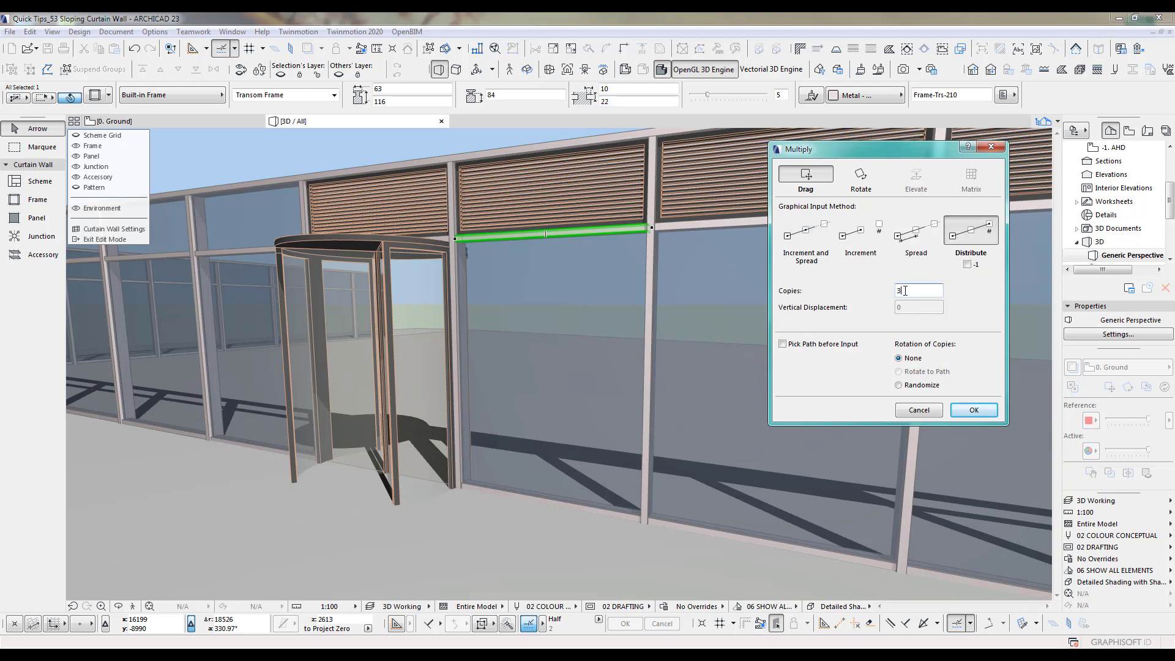
click(974, 411)
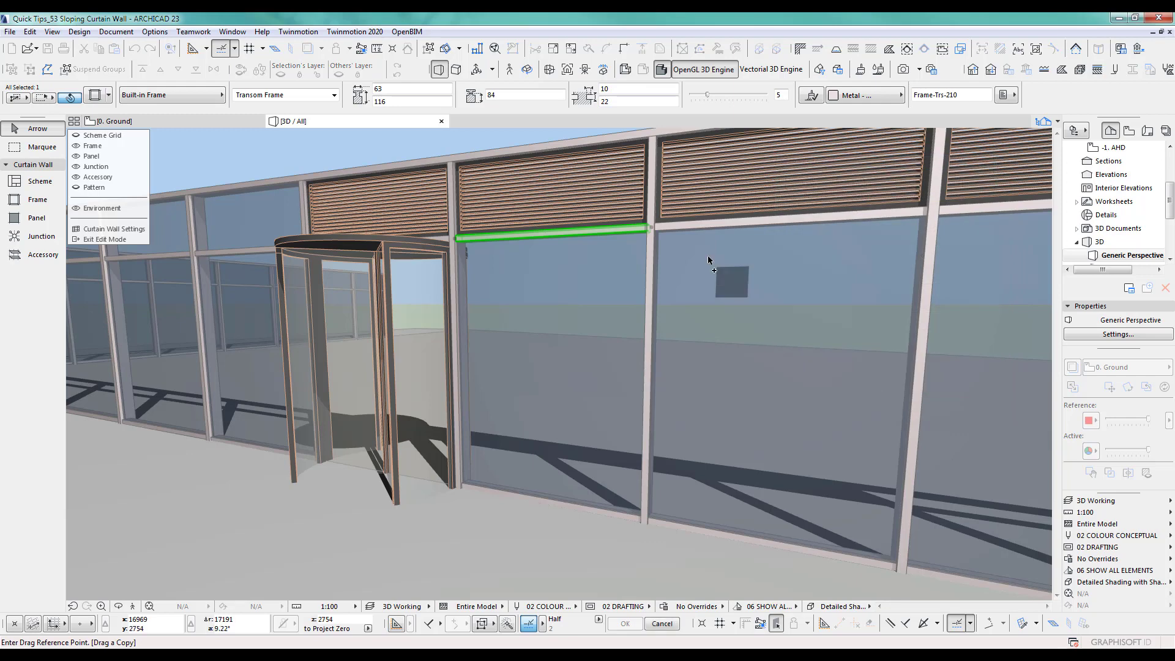
click(651, 228)
click(652, 521)
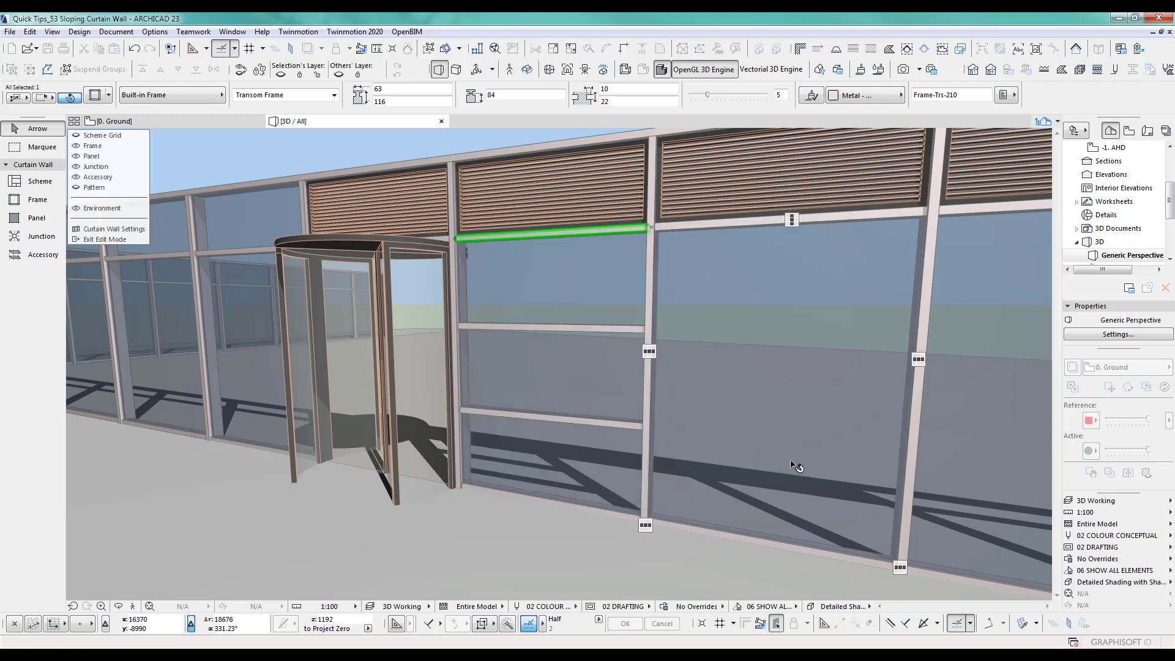
shift+middle_drag(559, 428, 640, 403)
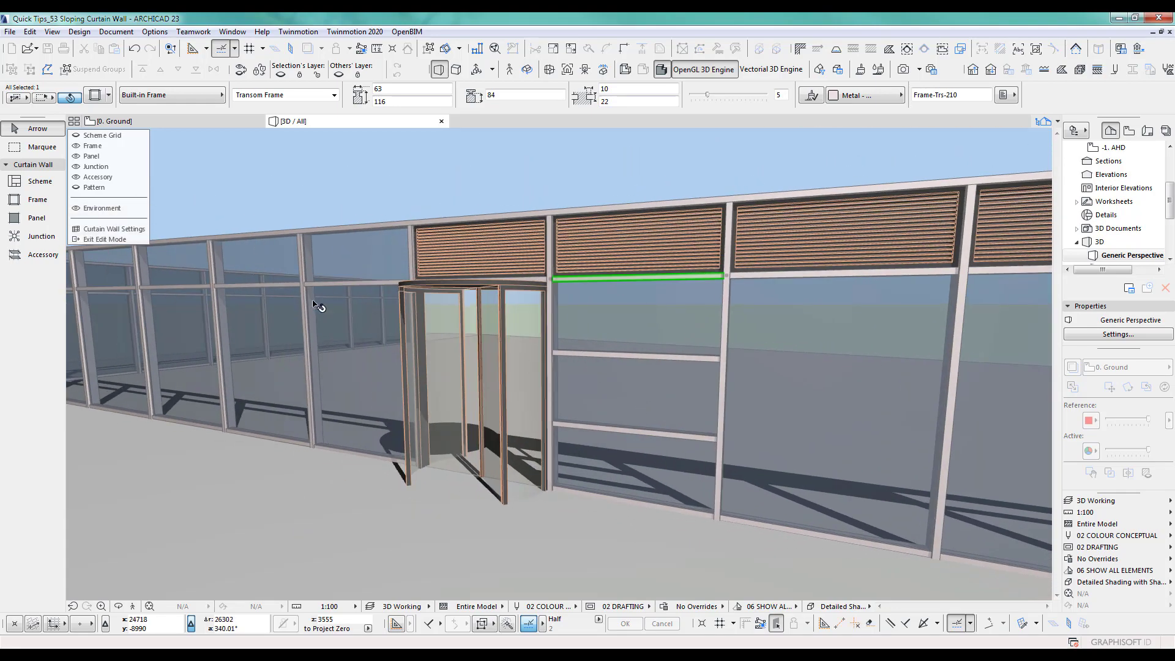
key(o)
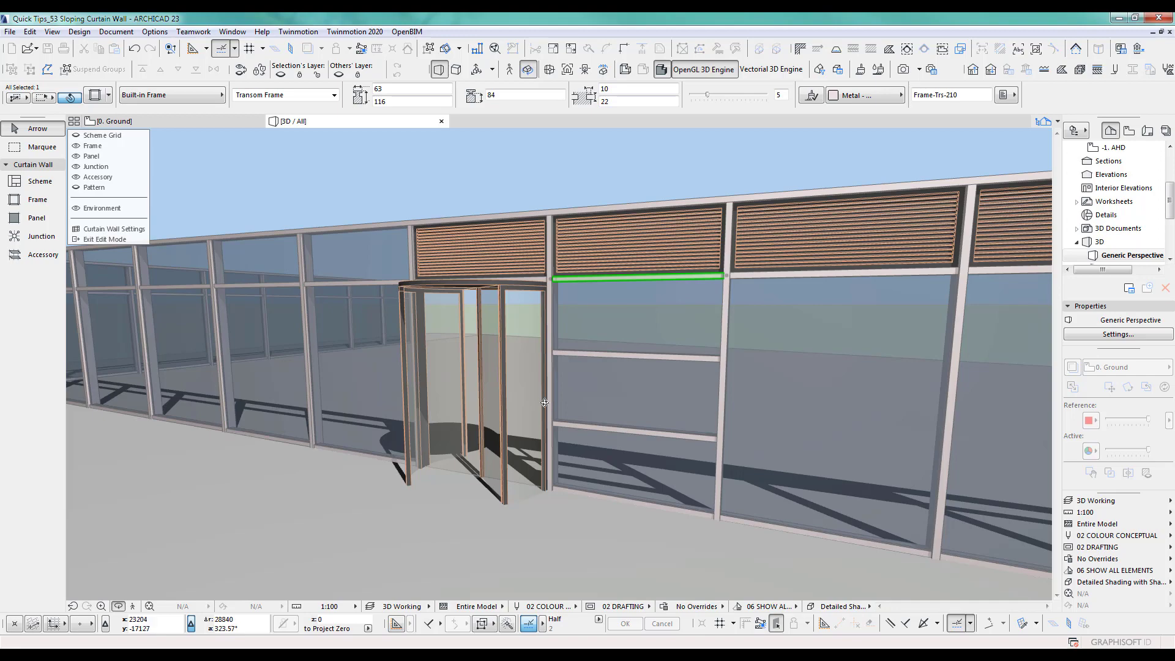
drag(465, 397, 450, 417)
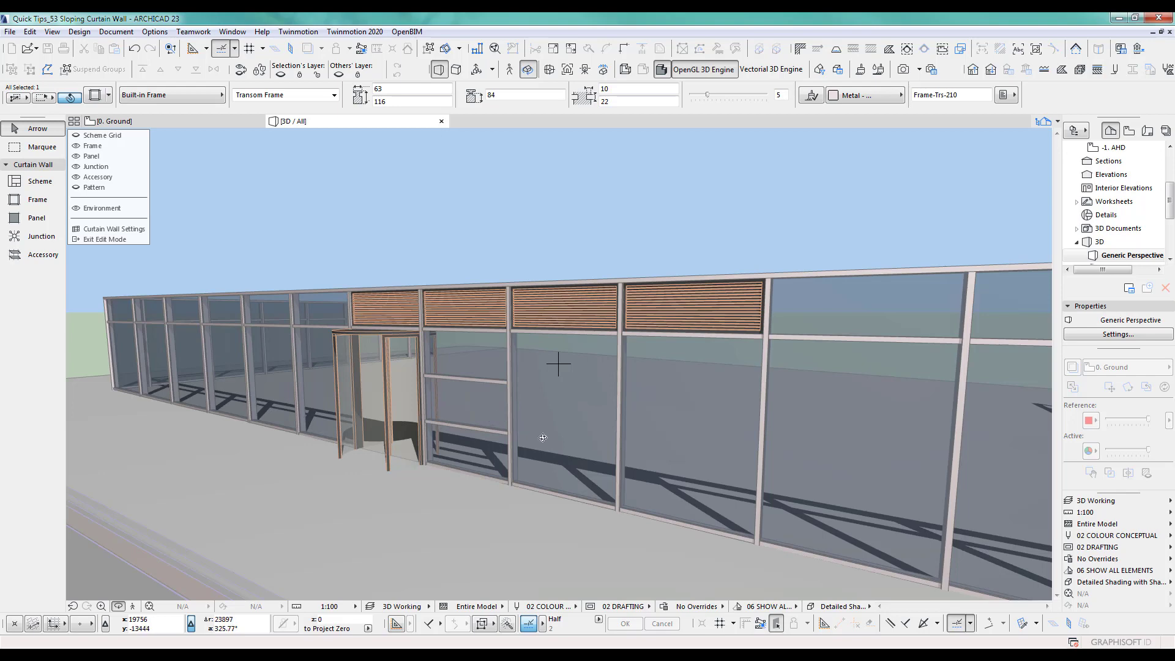
drag(730, 467, 578, 461)
drag(755, 480, 706, 484)
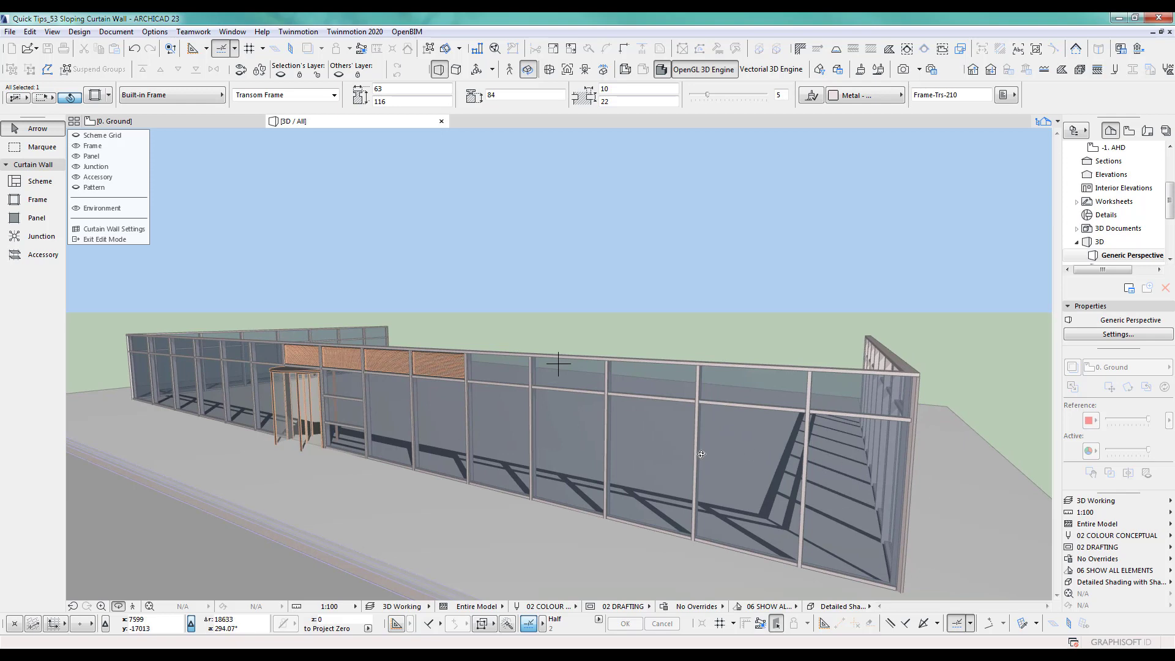
scroll(379, 450, up, 4)
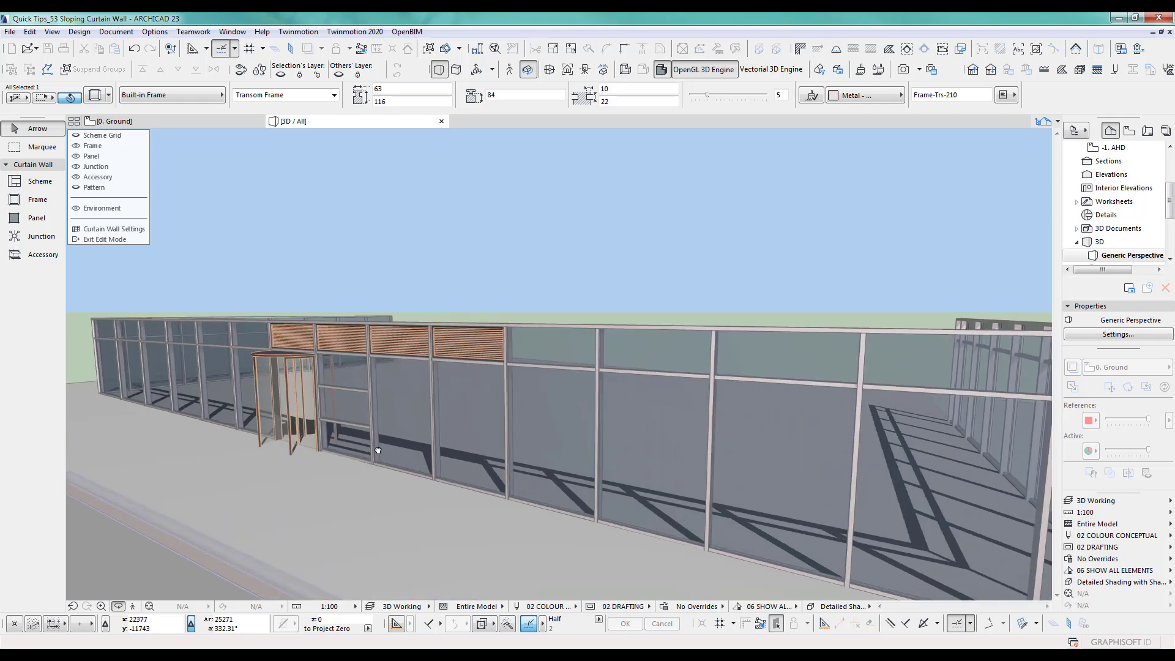
middle_drag(380, 451, 623, 397)
drag(623, 396, 545, 311)
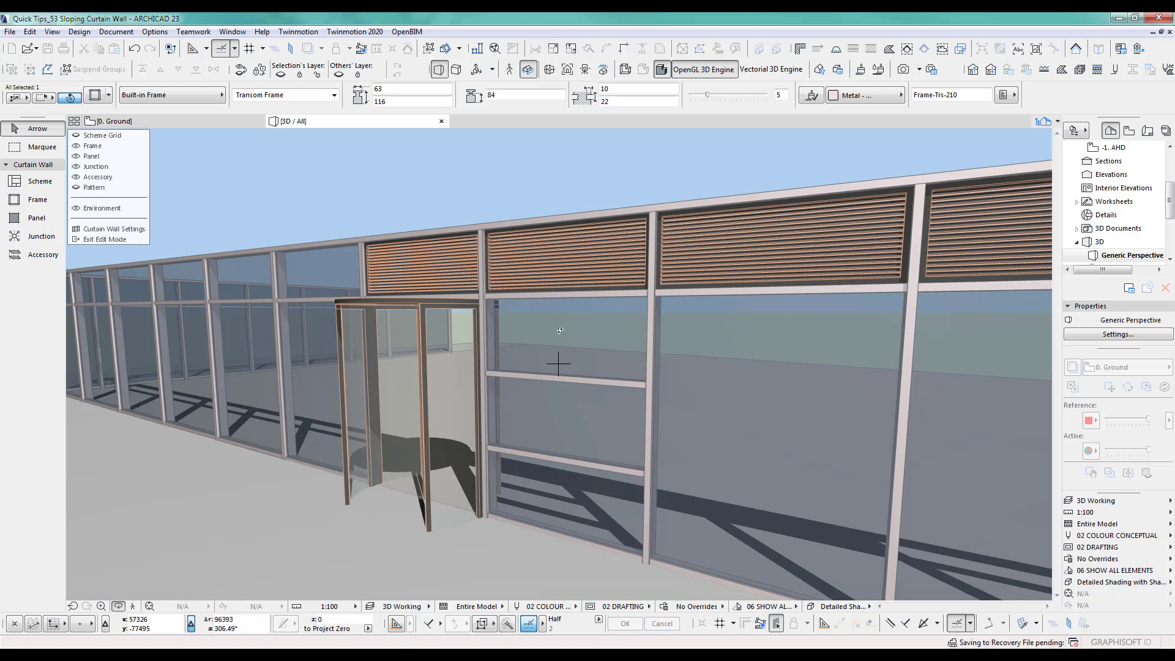
key(Escape)
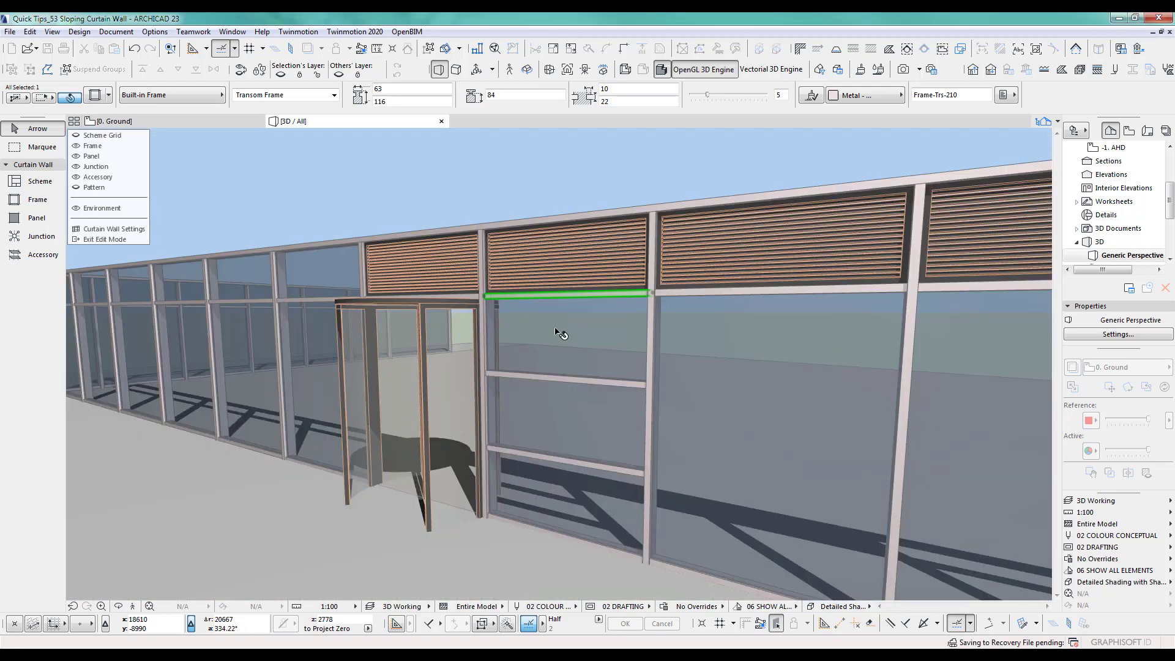
- Draw two diagonal frames from the mullion midpoint to the adjacent bay's upper and lower corners
click(36, 200)
middle_drag(742, 457, 603, 406)
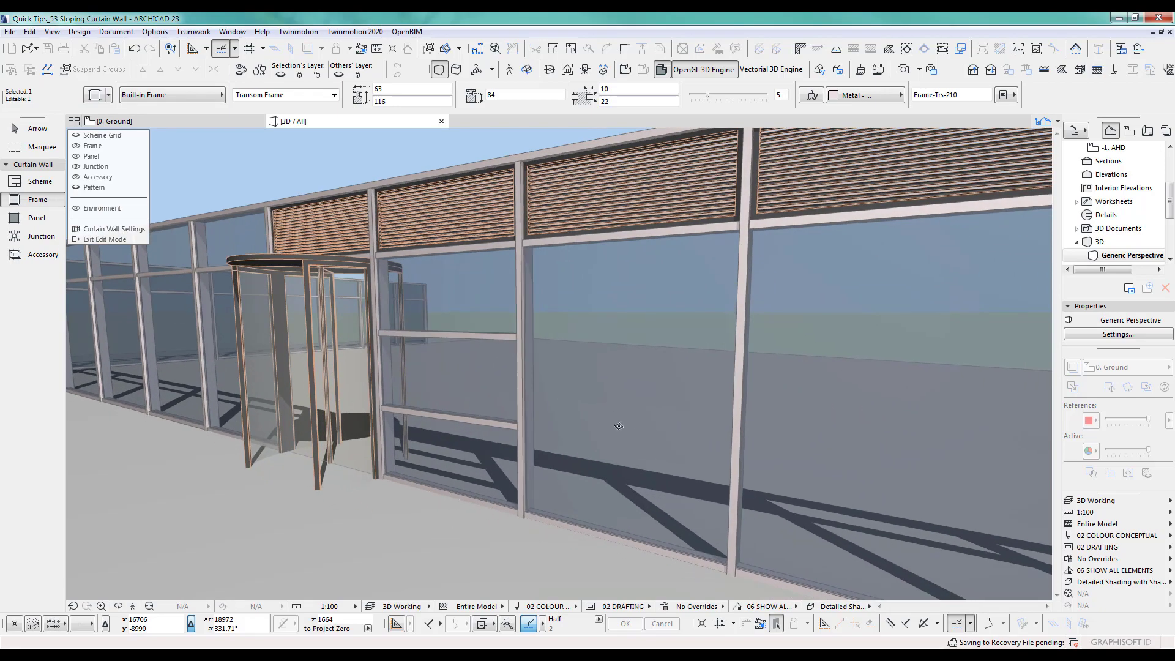
click(524, 382)
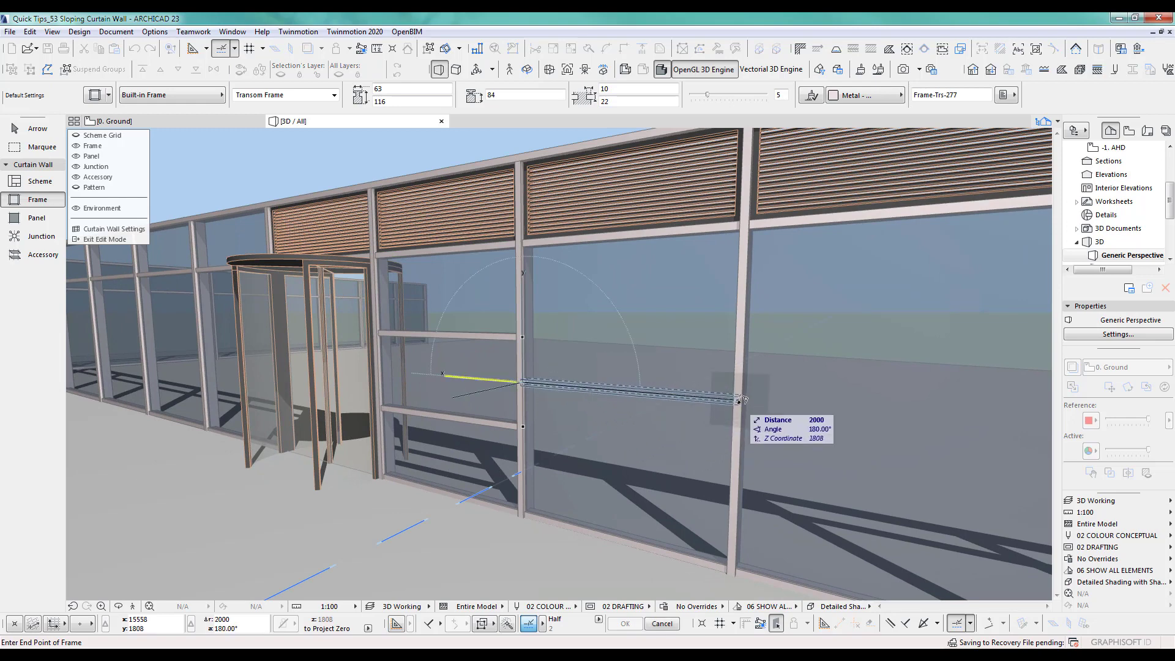
click(745, 226)
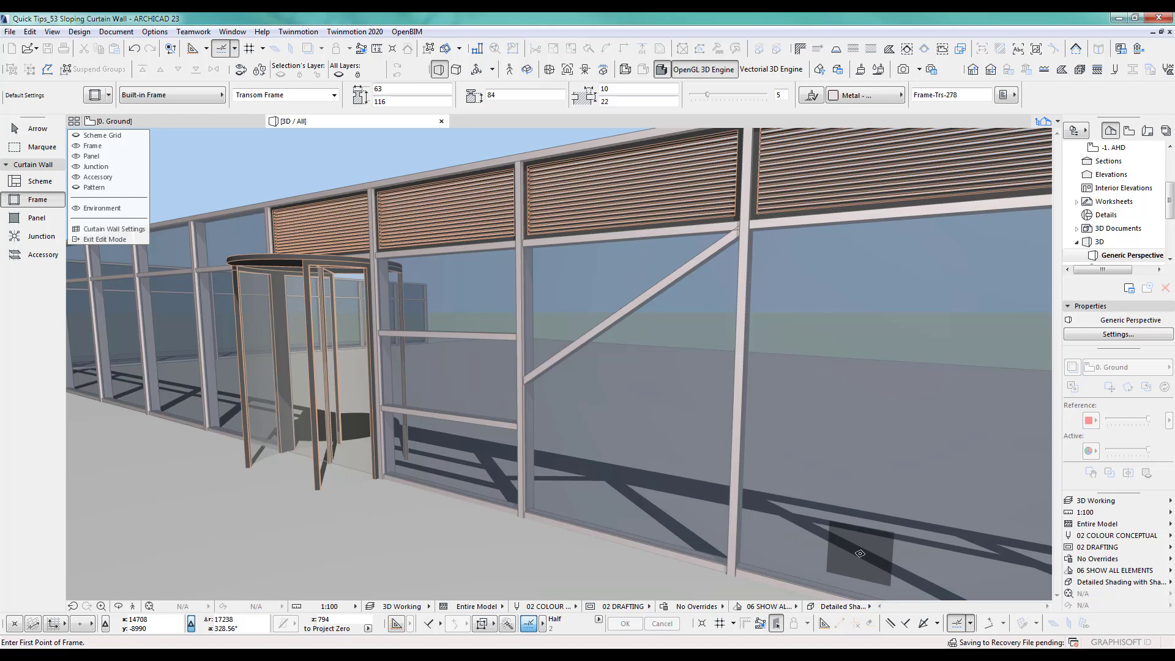
click(524, 378)
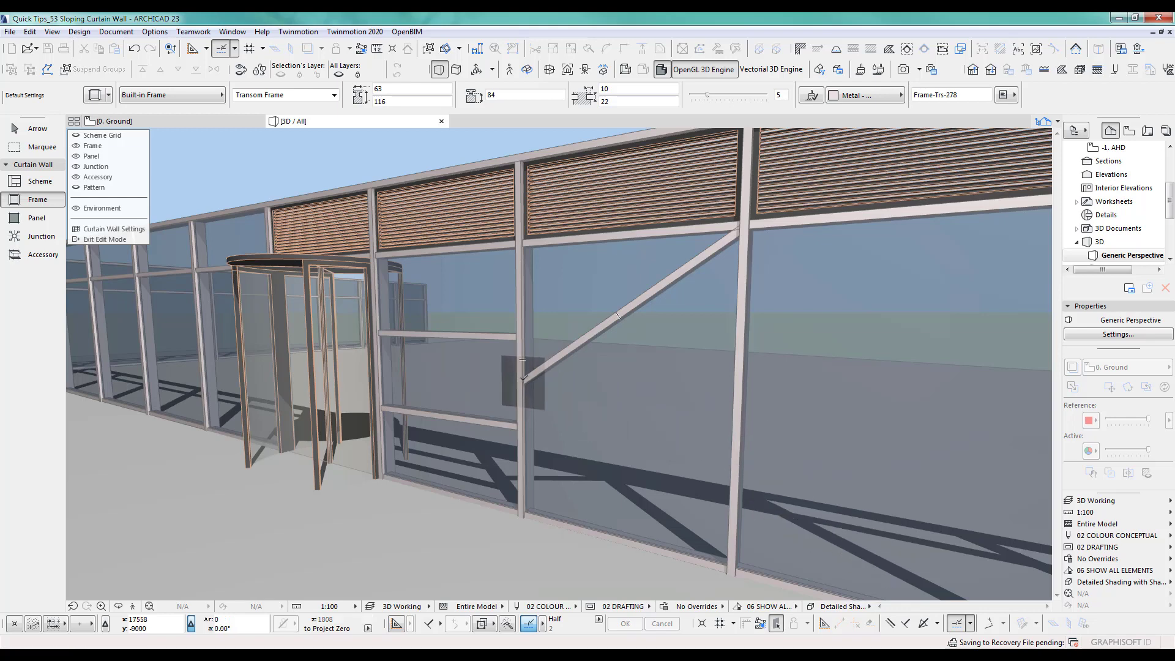
click(732, 570)
scroll(651, 463, down, 1)
shift+middle_drag(653, 420, 491, 445)
shift+middle_drag(820, 415, 533, 439)
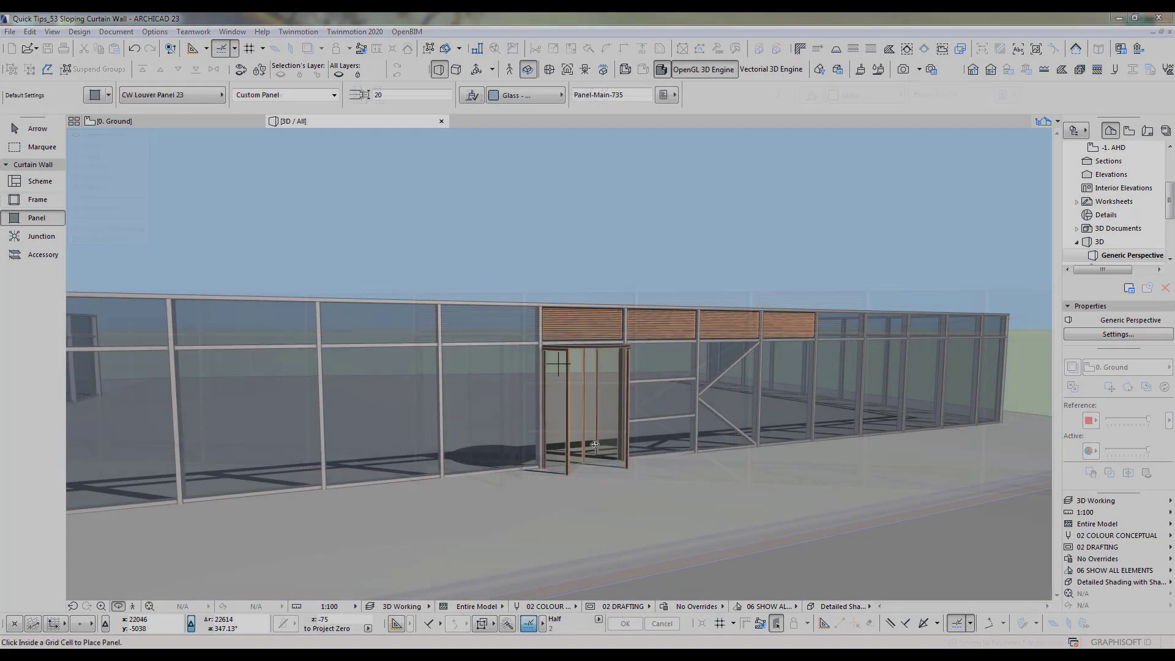
- Drag both mullion segments left of the revolving door 782 to the left, widening the door bay
shift+middle_drag(576, 422, 586, 416)
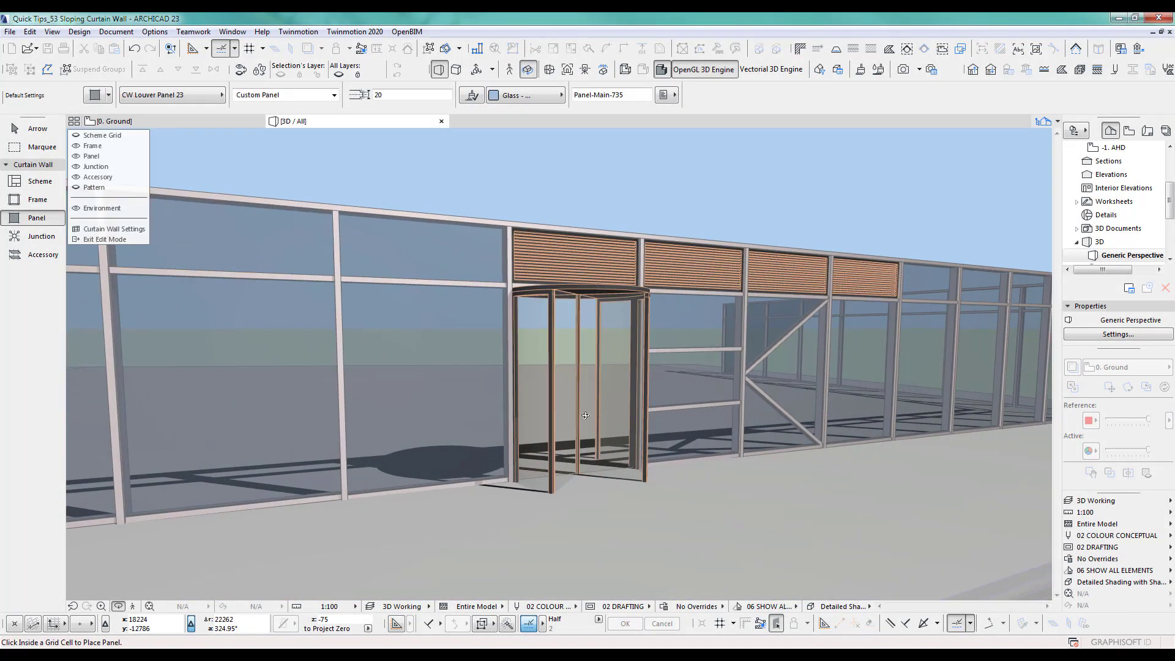
mouse_move(573, 363)
shift+middle_down()
mouse_move(582, 392)
mouse_move(600, 391)
mouse_move(623, 361)
mouse_move(582, 336)
mouse_move(557, 364)
shift+middle_up()
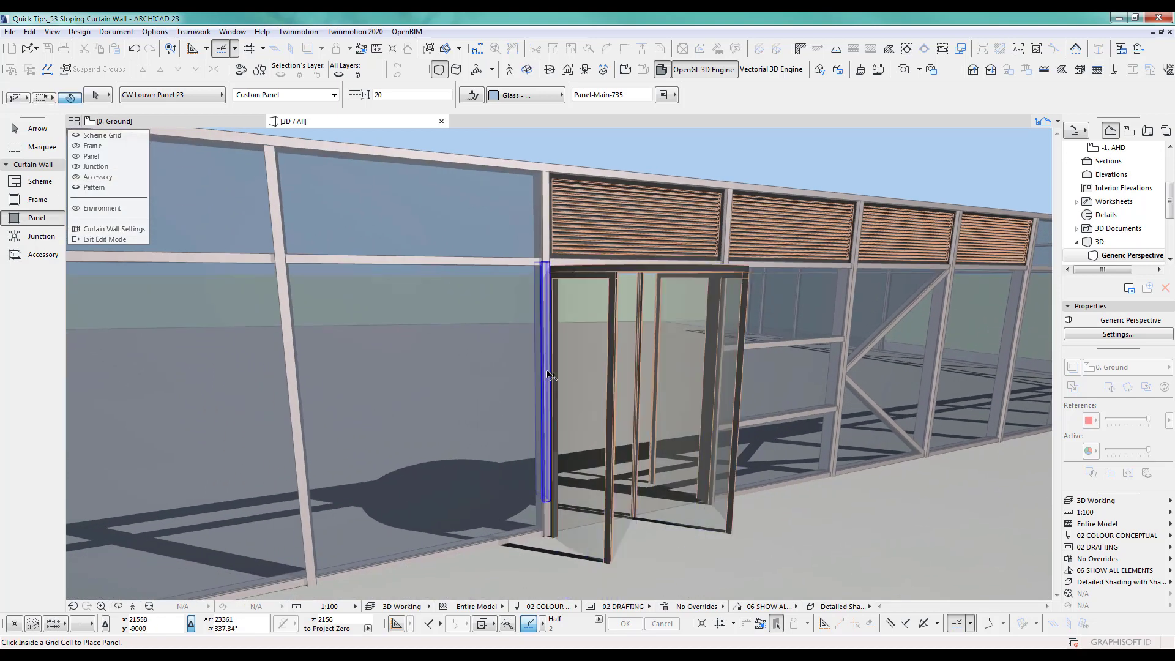
shift+click(555, 384)
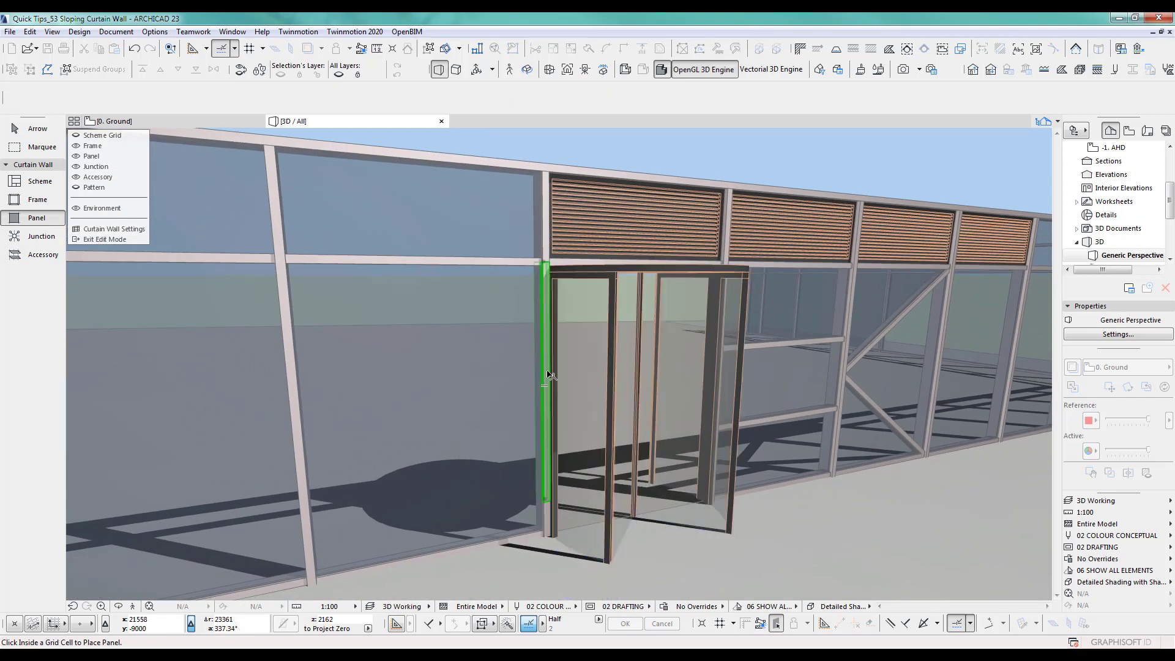
shift+click(547, 518)
click(546, 453)
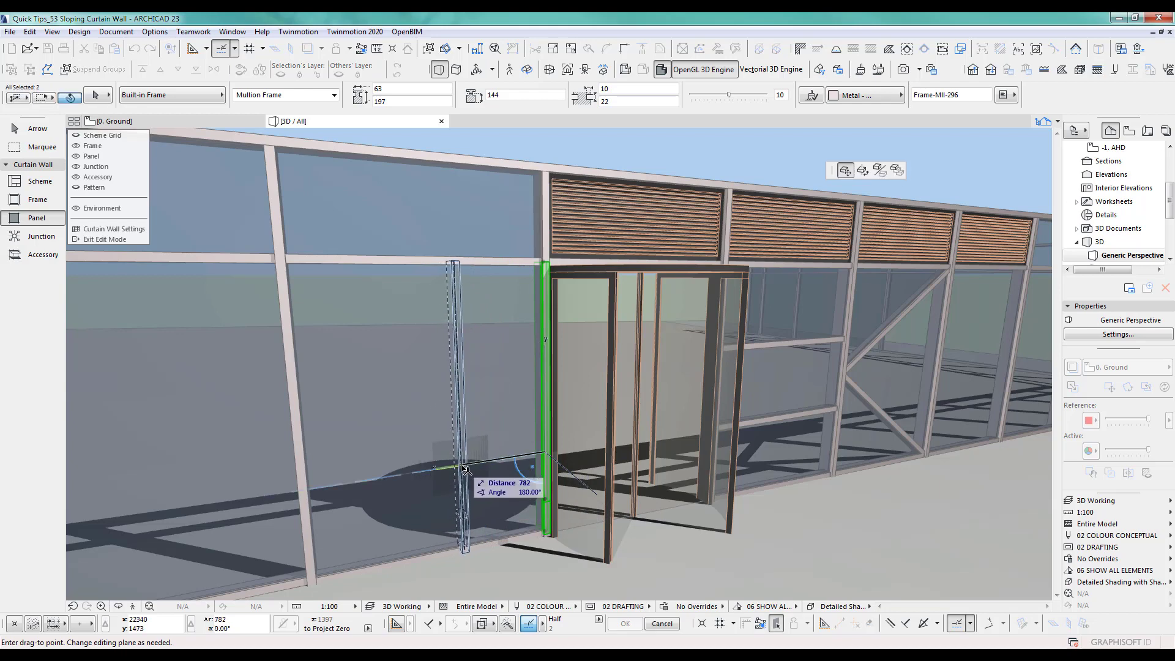
click(466, 469)
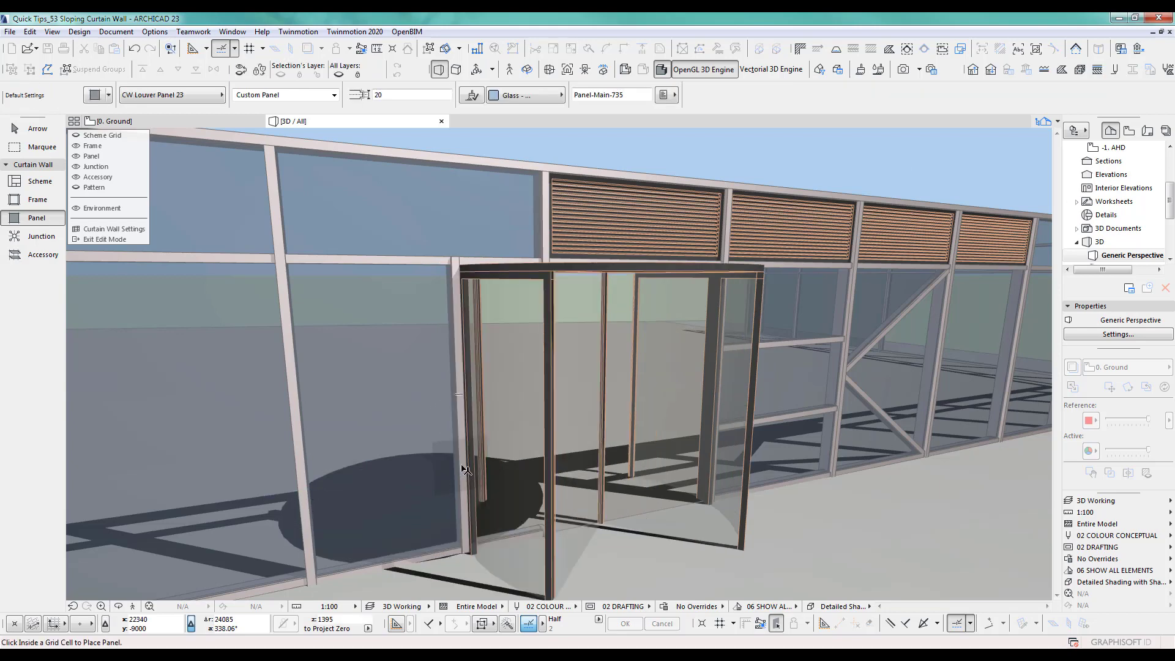
shift+middle_drag(603, 354, 495, 429)
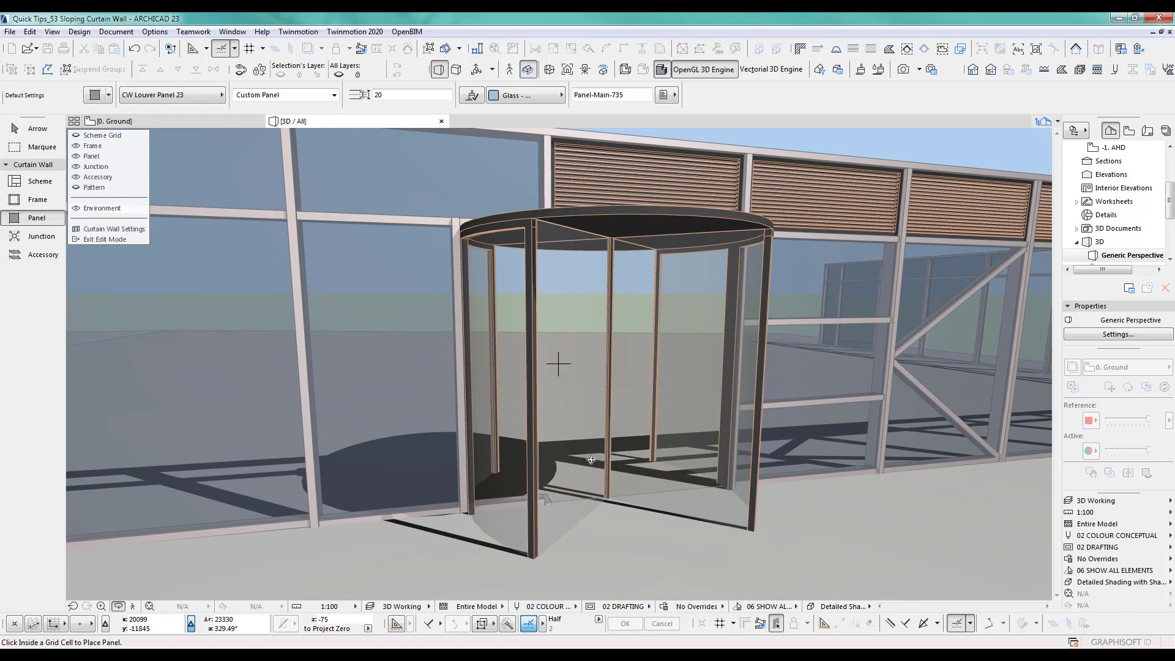
shift+middle_drag(648, 325, 625, 262)
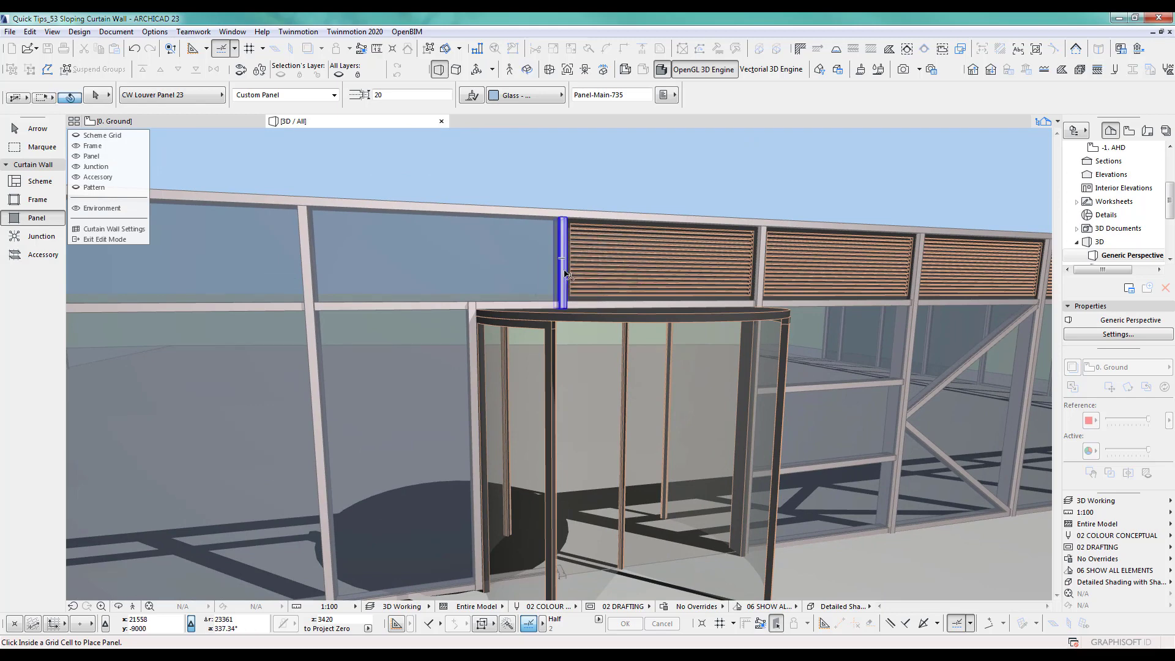
- Drag the upper mullion above the door 729 left so the first louvre panel matches the door bay
click(563, 269)
click(563, 269)
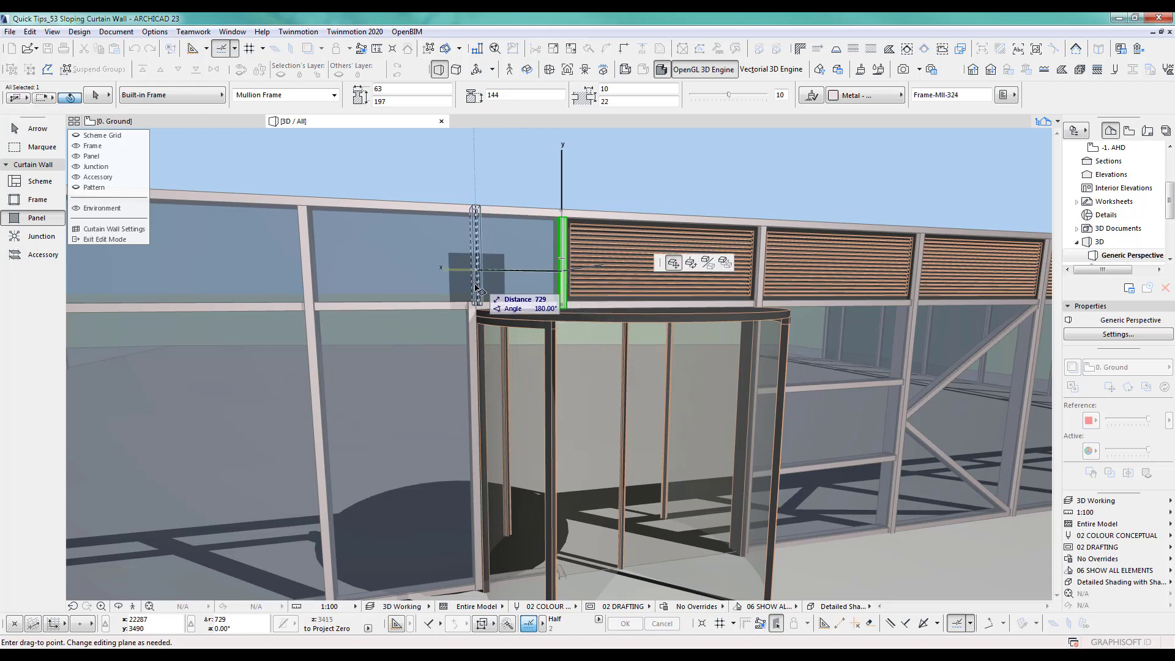
click(473, 306)
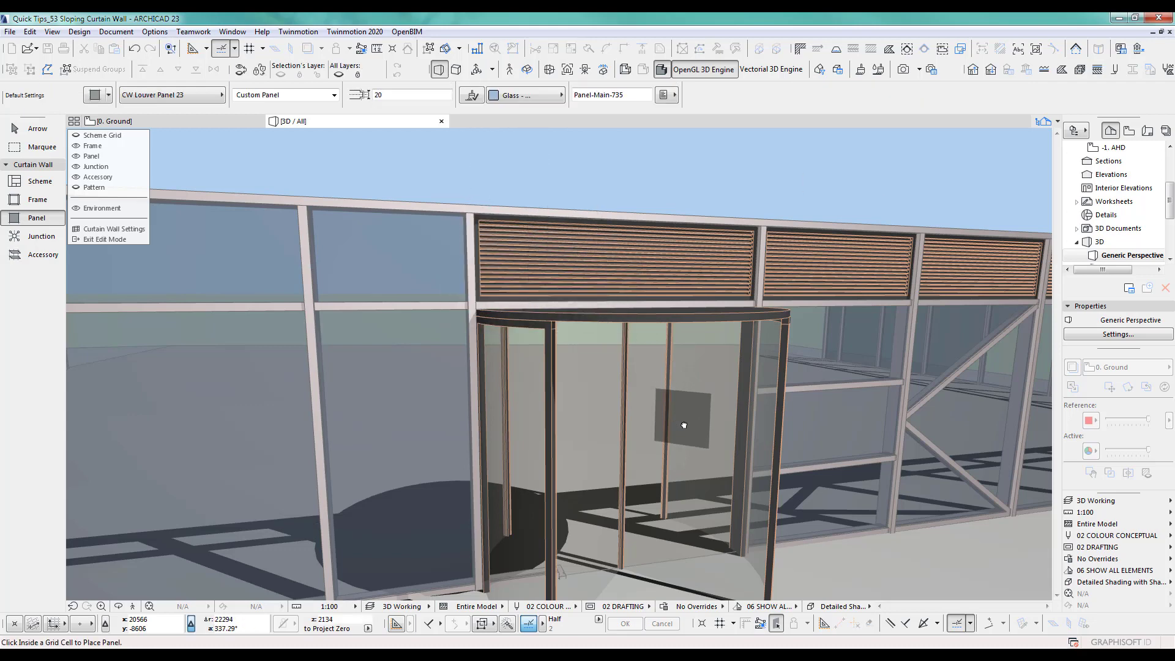
scroll(686, 422, down, 5)
middle_drag(687, 456, 588, 437)
scroll(642, 463, down, 3)
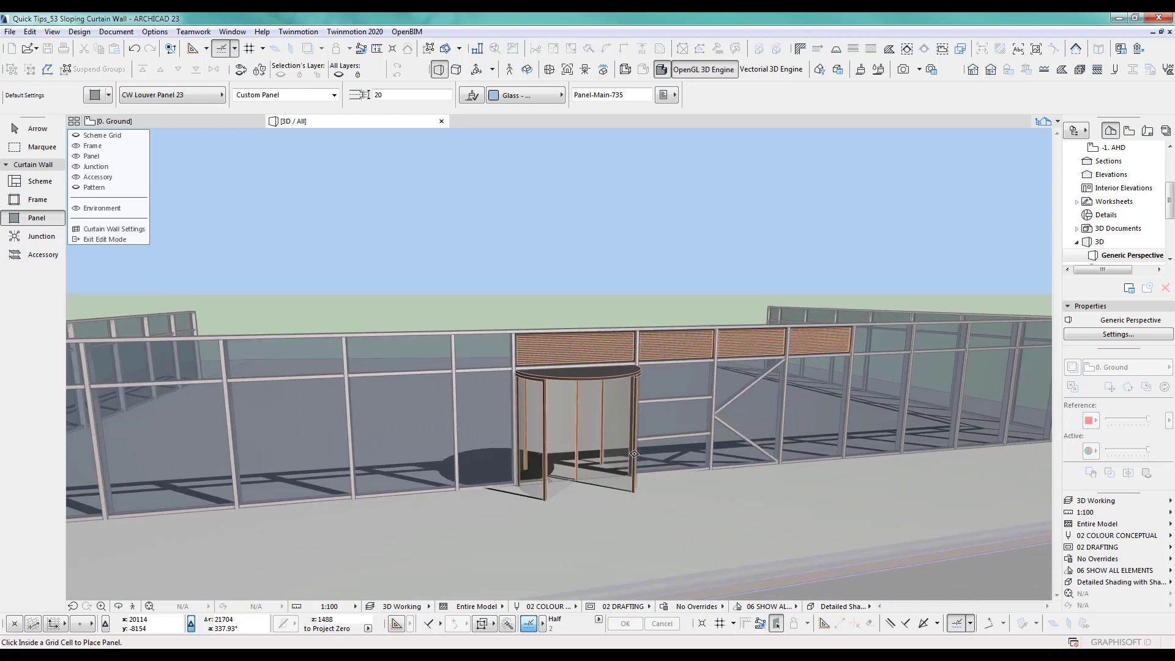
middle_drag(643, 464, 617, 439)
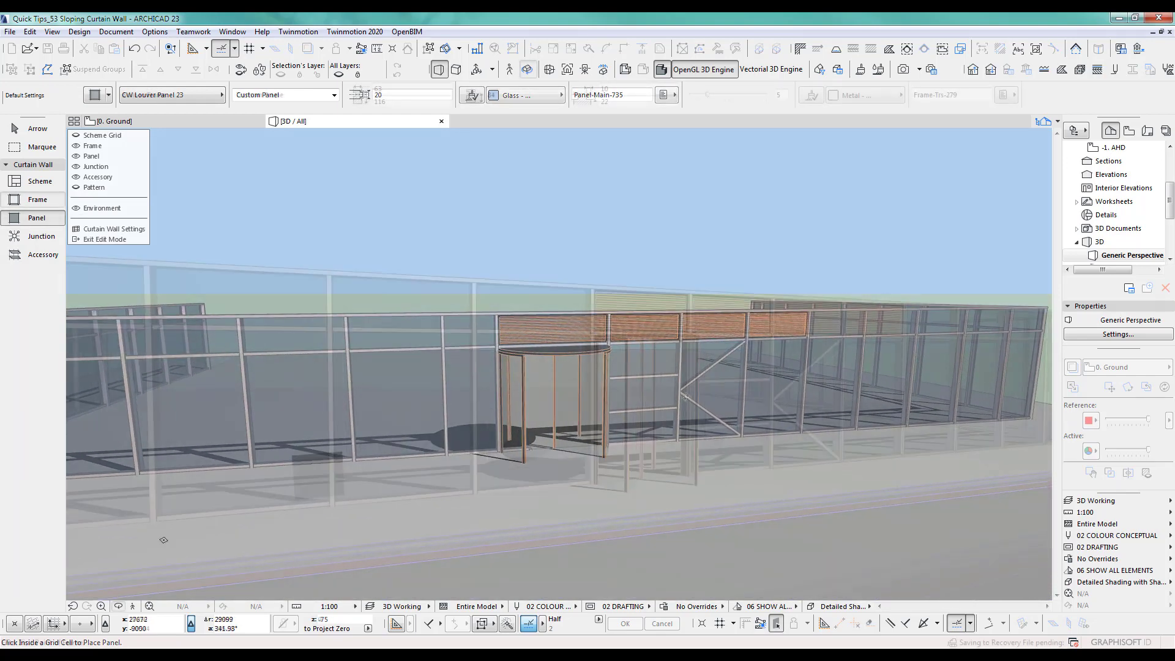
shift+middle_drag(687, 392, 687, 392)
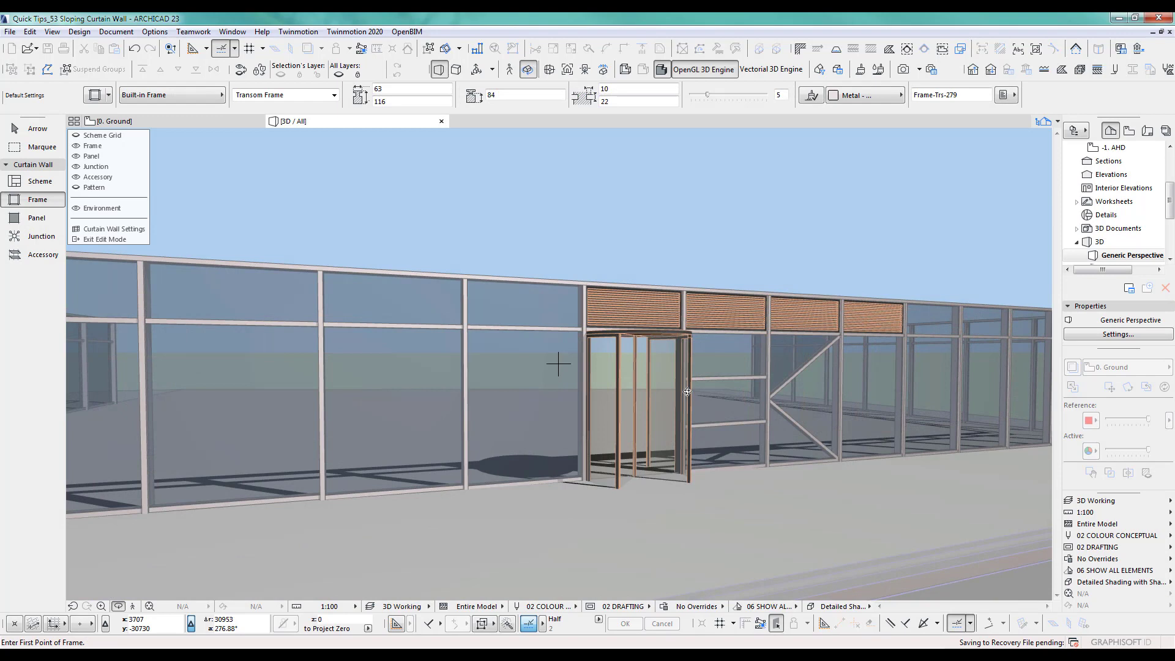